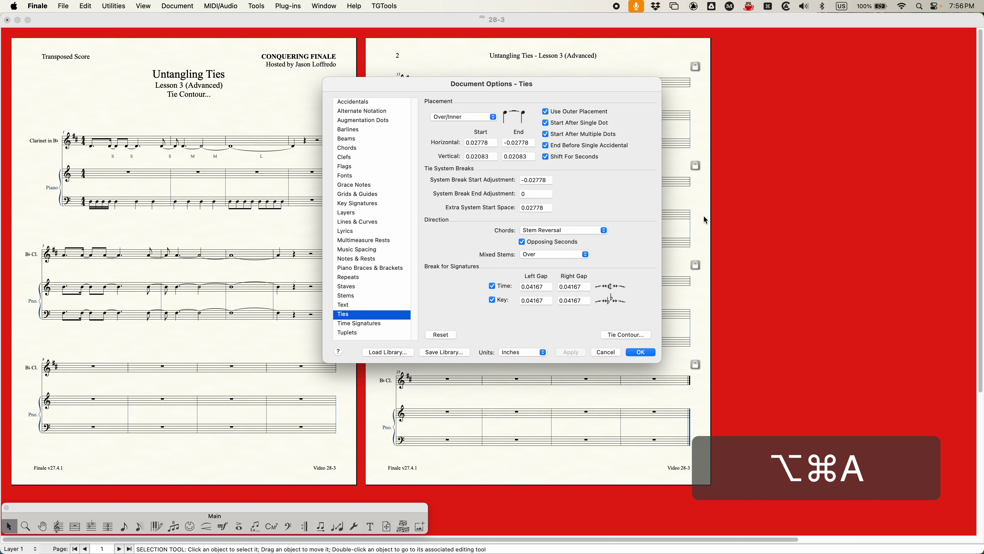
Open the Tie Contour settings from the Ties document options and move the dialog over the score.
{"action": "left_click", "coordinate": [625, 335]}
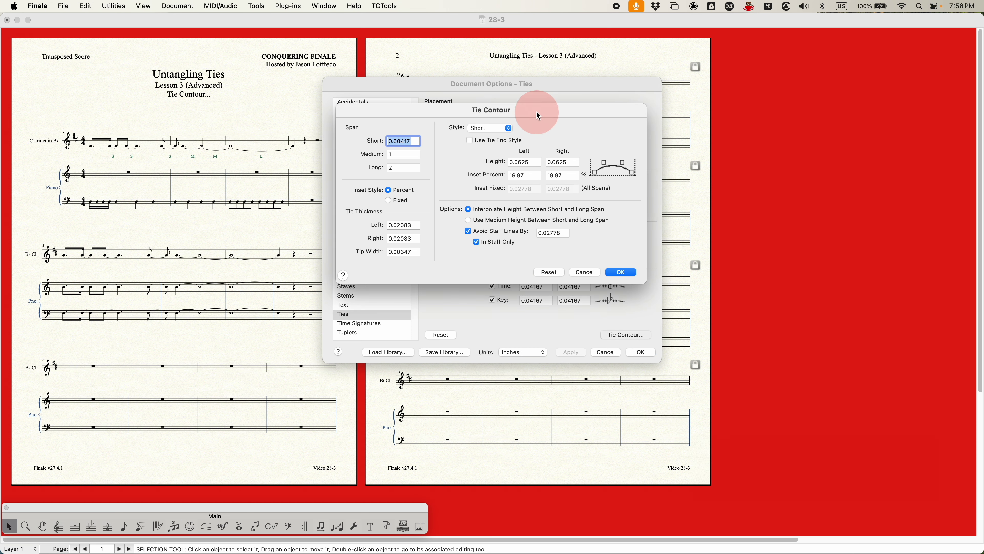
{"action": "left_click_drag", "start_coordinate": [536, 111], "coordinate": [480, 115]}
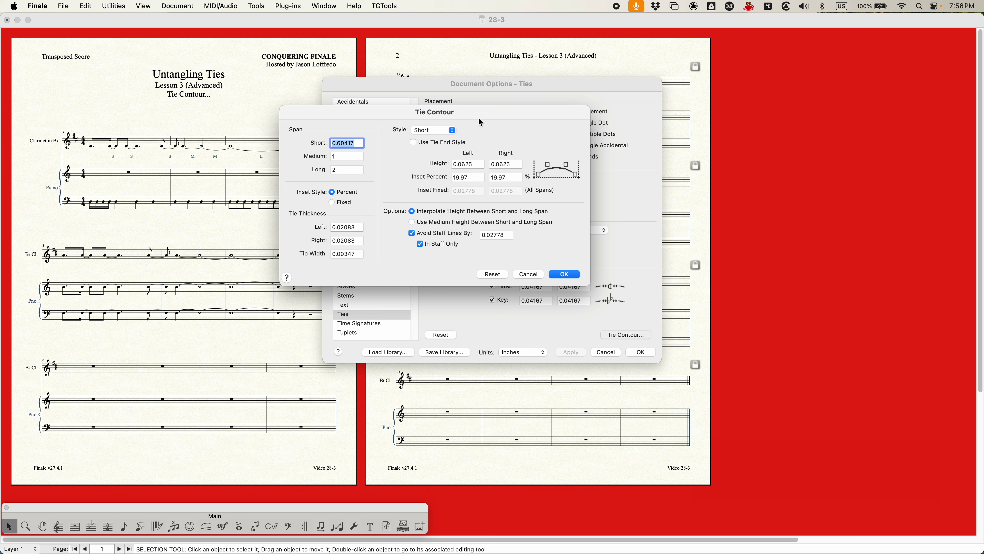
{"action": "mouse_move", "coordinate": [495, 113]}
{"action": "left_mouse_down"}
{"action": "mouse_move", "coordinate": [298, 230]}
{"action": "mouse_move", "coordinate": [504, 114]}
{"action": "left_mouse_up"}
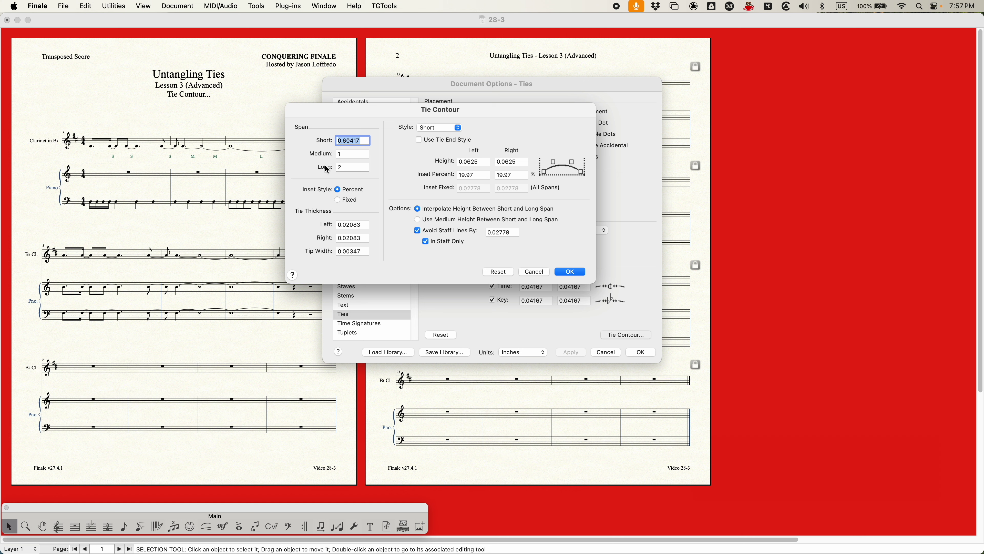
Review the contour height and inset settings for the Short, Medium and Long tie styles, returning to Short.
{"action": "left_click", "coordinate": [439, 127]}
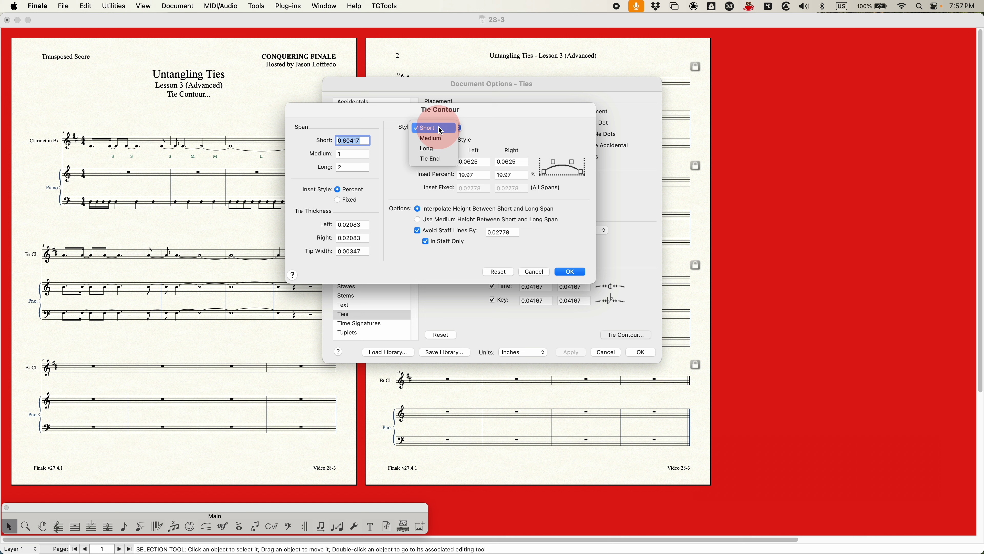
{"action": "left_click", "coordinate": [459, 129]}
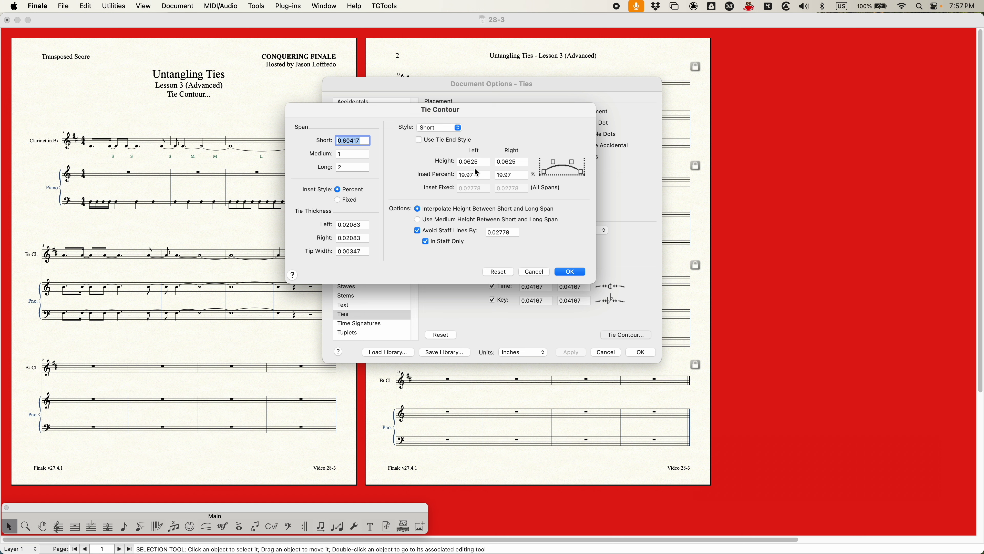
{"action": "left_click", "coordinate": [441, 126]}
{"action": "left_click", "coordinate": [433, 139]}
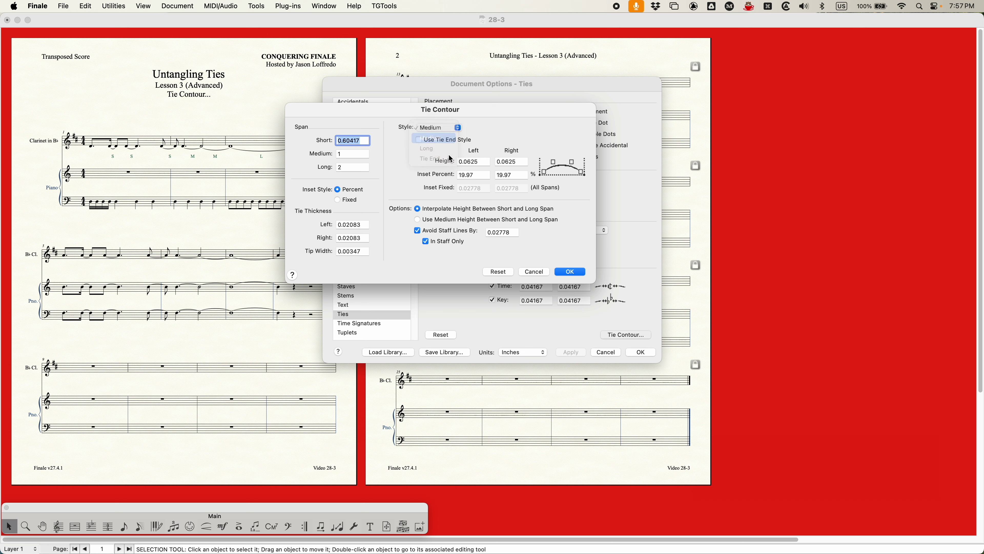
{"action": "left_click", "coordinate": [451, 126]}
{"action": "left_click", "coordinate": [434, 138]}
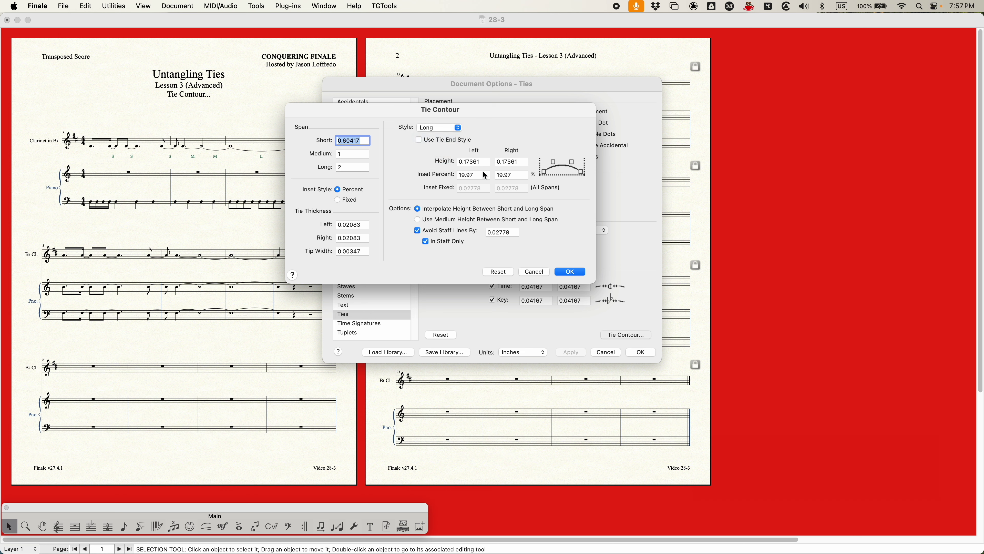
{"action": "left_click", "coordinate": [444, 128]}
{"action": "left_click", "coordinate": [434, 105]}
Examine the Short, Long and Medium span thresholds in the tie contour settings.
{"action": "left_click", "coordinate": [315, 140]}
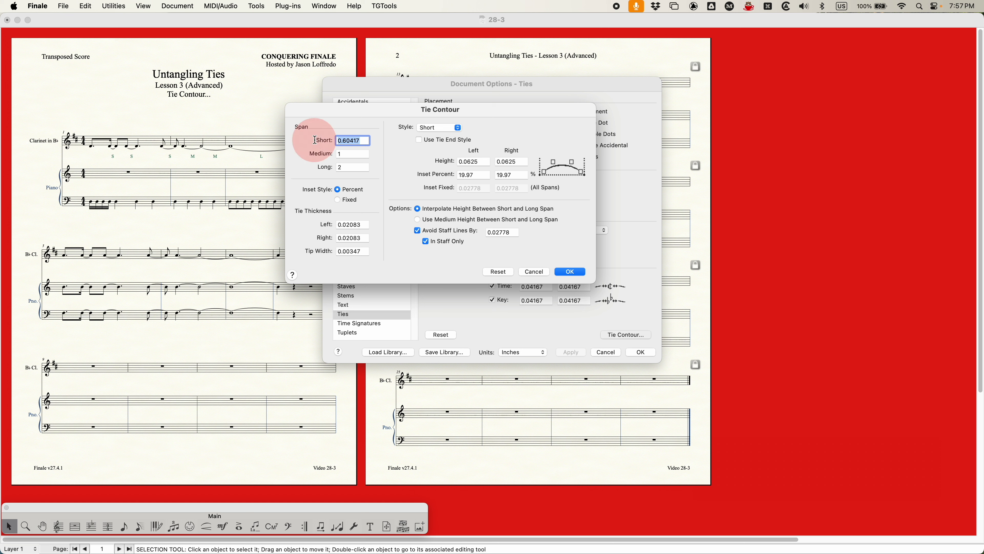
{"action": "double_click", "coordinate": [355, 168]}
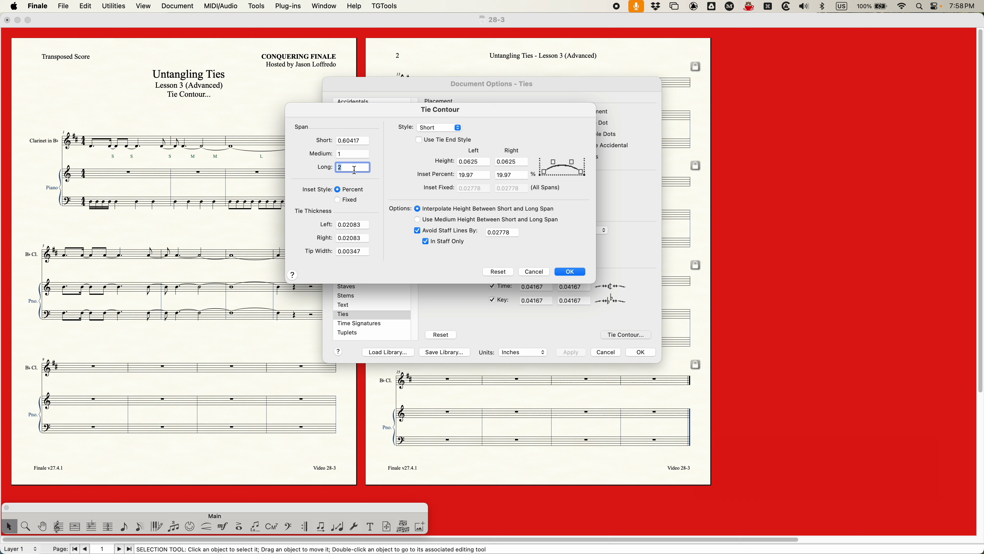
{"action": "double_click", "coordinate": [350, 153]}
{"action": "left_click", "coordinate": [328, 153]}
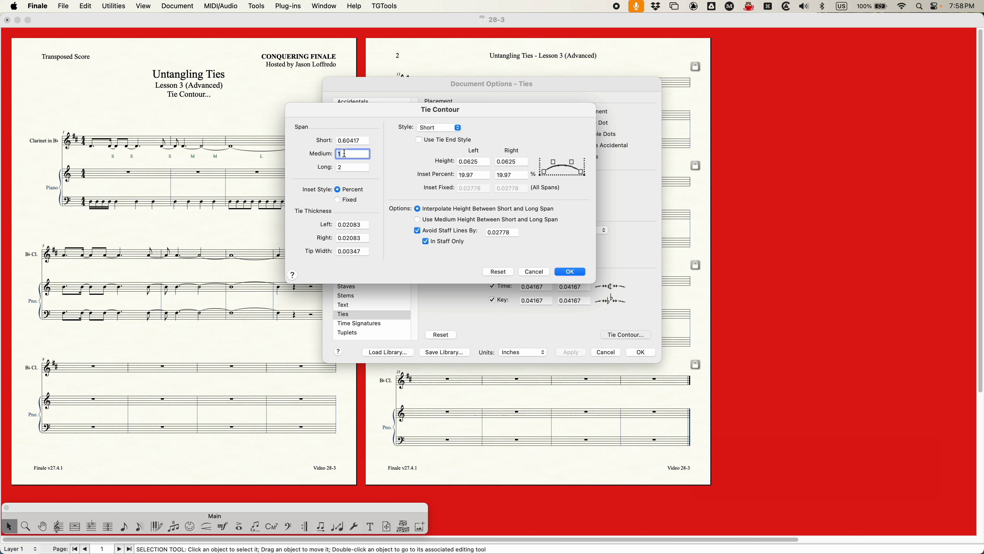
Try the Use Medium Height Between Short and Long Span option and check the available tie styles.
{"action": "left_click", "coordinate": [418, 220]}
{"action": "left_click", "coordinate": [426, 129]}
{"action": "left_click", "coordinate": [428, 143]}
{"action": "left_click", "coordinate": [429, 130]}
{"action": "left_click", "coordinate": [432, 121]}
Compare the Short and Long span thresholds with the Medium span while medium height is in use.
{"action": "double_click", "coordinate": [350, 142]}
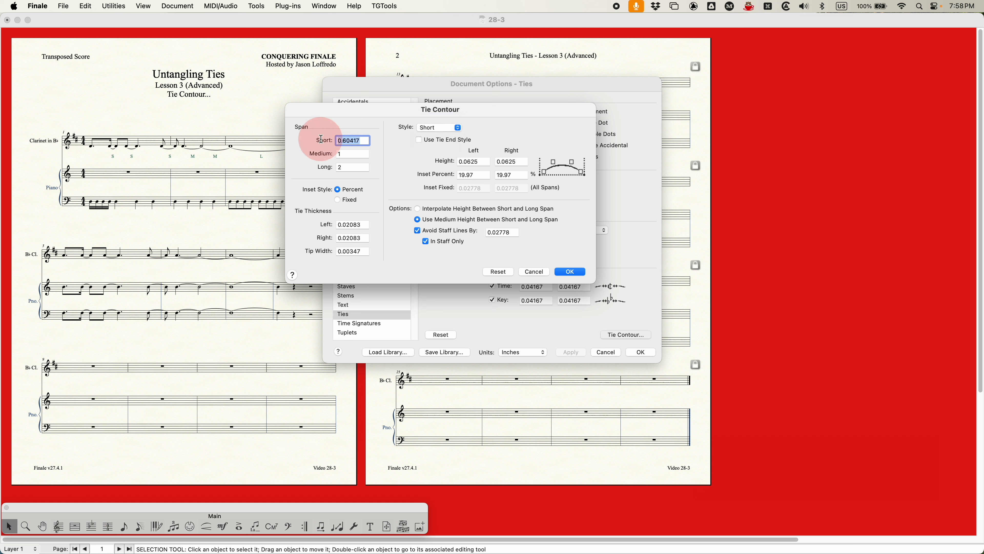
{"action": "double_click", "coordinate": [348, 167]}
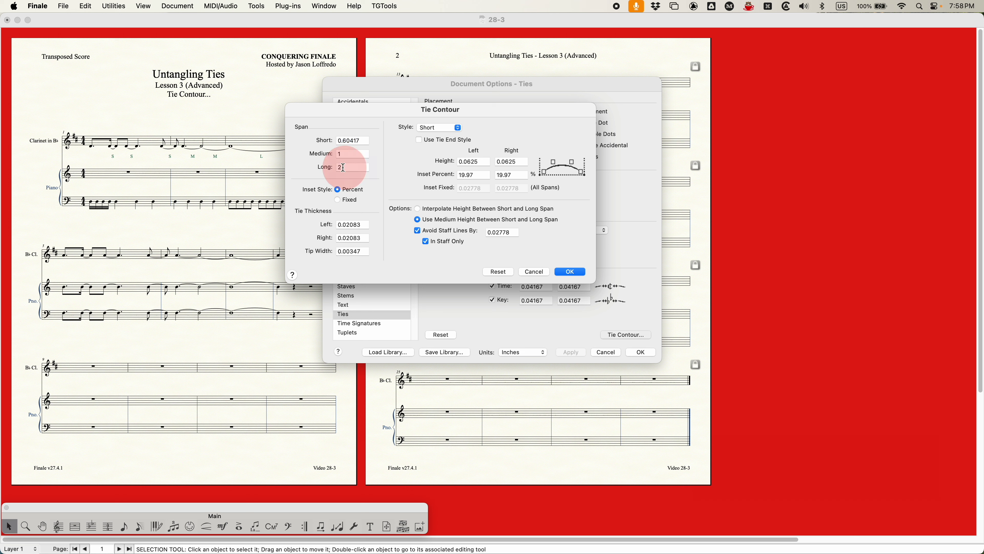
{"action": "double_click", "coordinate": [330, 140]}
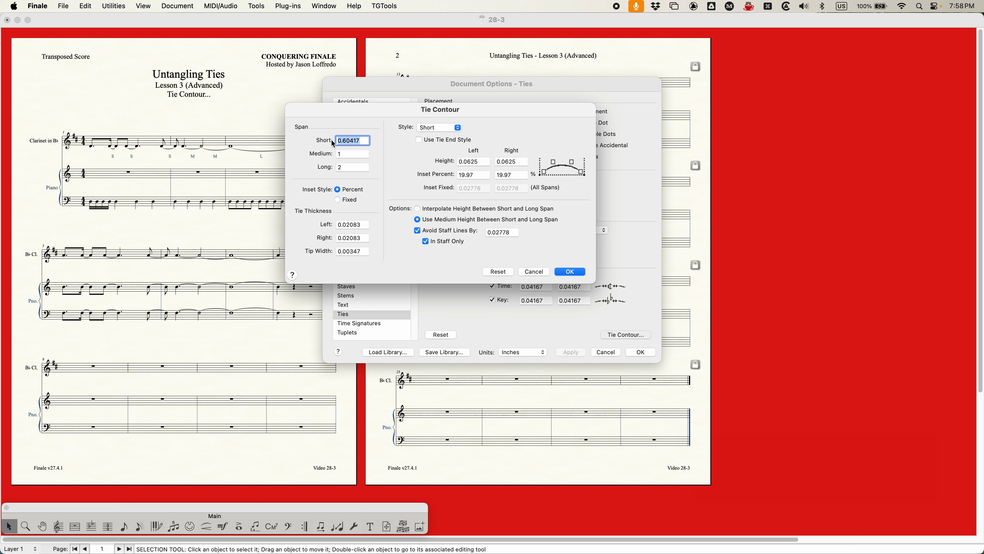
{"action": "double_click", "coordinate": [329, 168]}
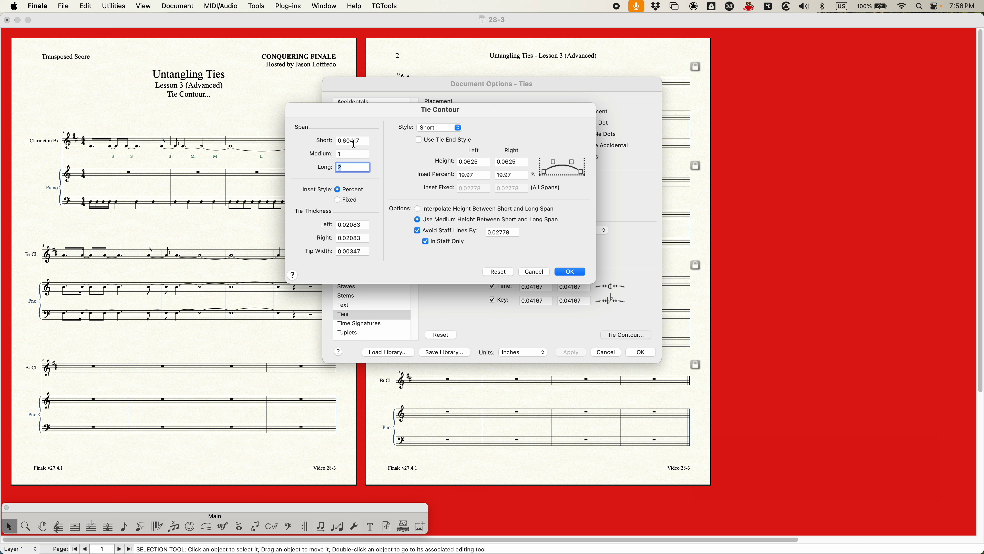
{"action": "double_click", "coordinate": [320, 153]}
Display the Medium tie style and examine its left contour height.
{"action": "left_click", "coordinate": [441, 127]}
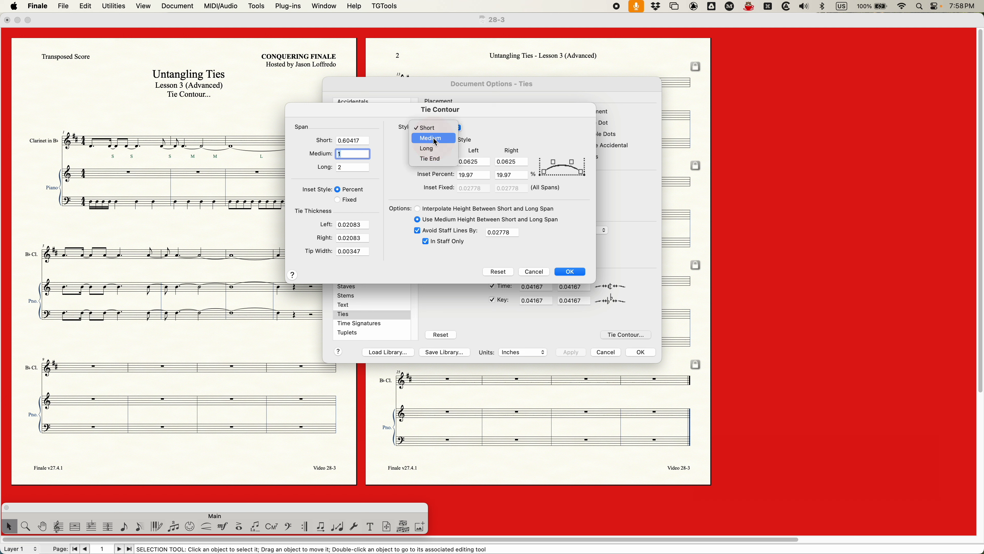
{"action": "left_click", "coordinate": [433, 137]}
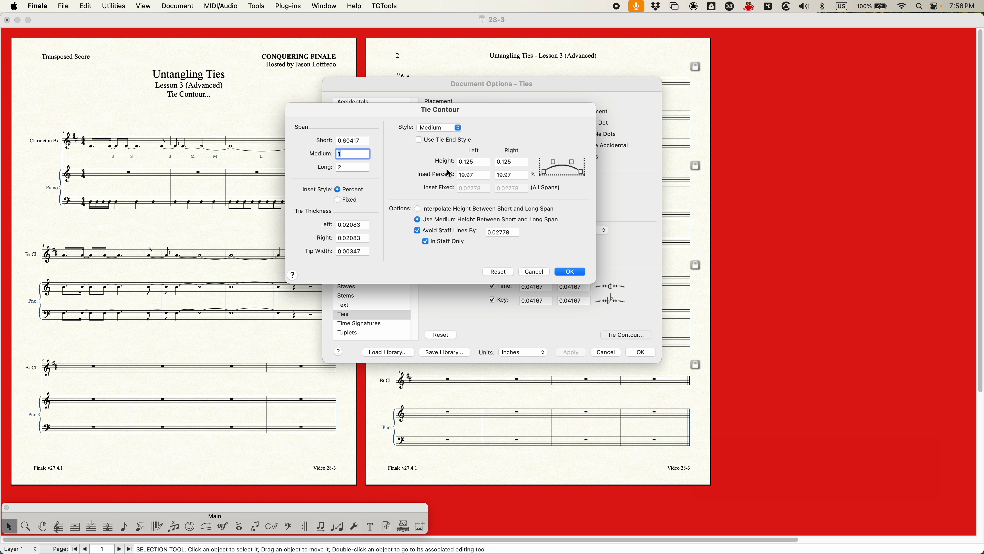
{"action": "left_click", "coordinate": [482, 163]}
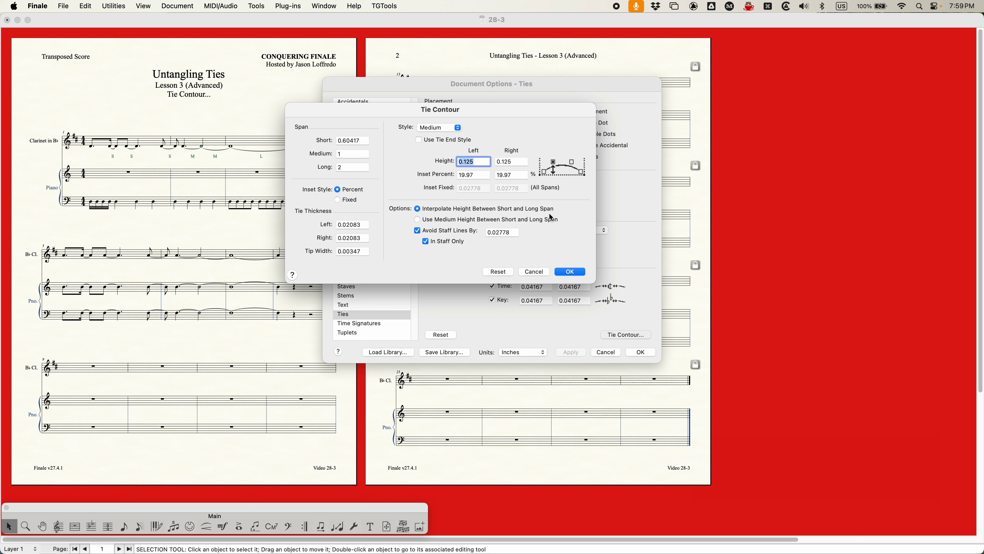
Recheck the Short, Long and Medium spans with height interpolation between short and long span selected.
{"action": "double_click", "coordinate": [366, 141]}
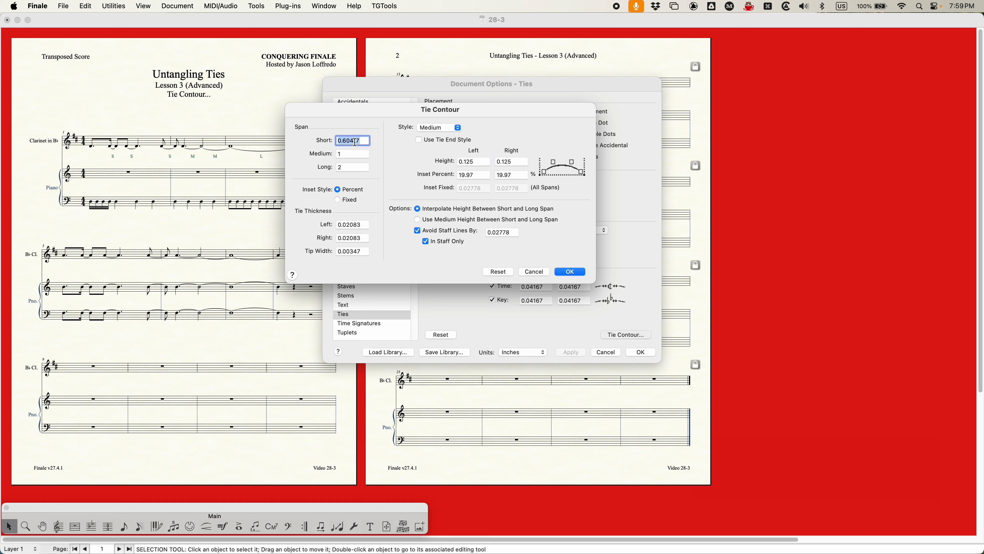
{"action": "double_click", "coordinate": [347, 166]}
{"action": "double_click", "coordinate": [345, 154]}
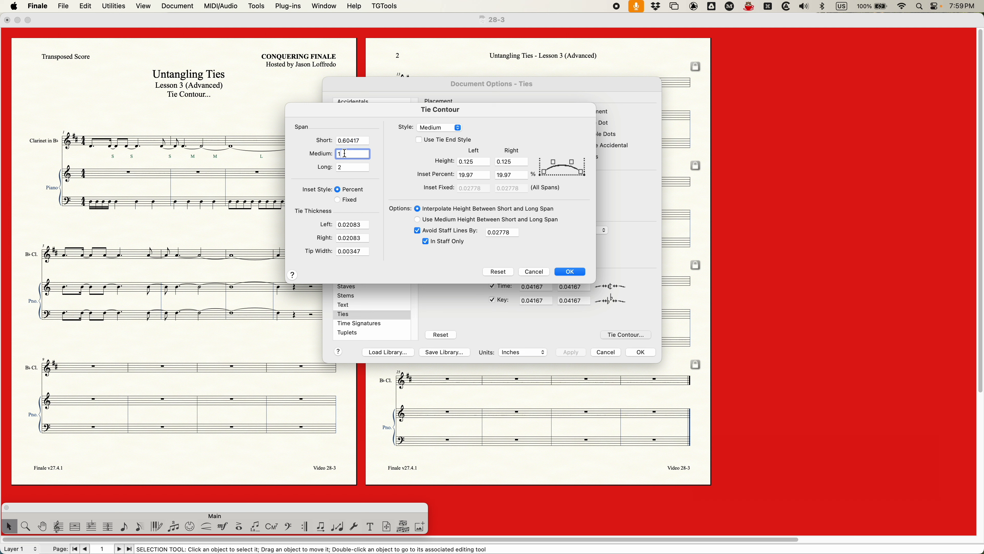
Display the Short tie style and examine its left contour height.
{"action": "left_click", "coordinate": [438, 127]}
{"action": "left_click", "coordinate": [435, 126]}
{"action": "left_click", "coordinate": [437, 129]}
{"action": "left_click", "coordinate": [437, 134]}
{"action": "left_click", "coordinate": [436, 132]}
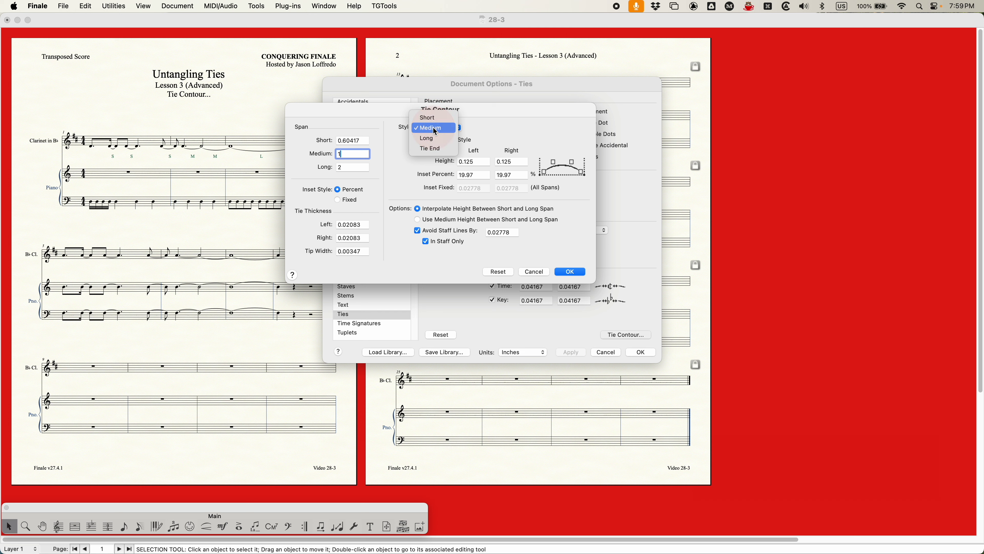
{"action": "left_click", "coordinate": [428, 118]}
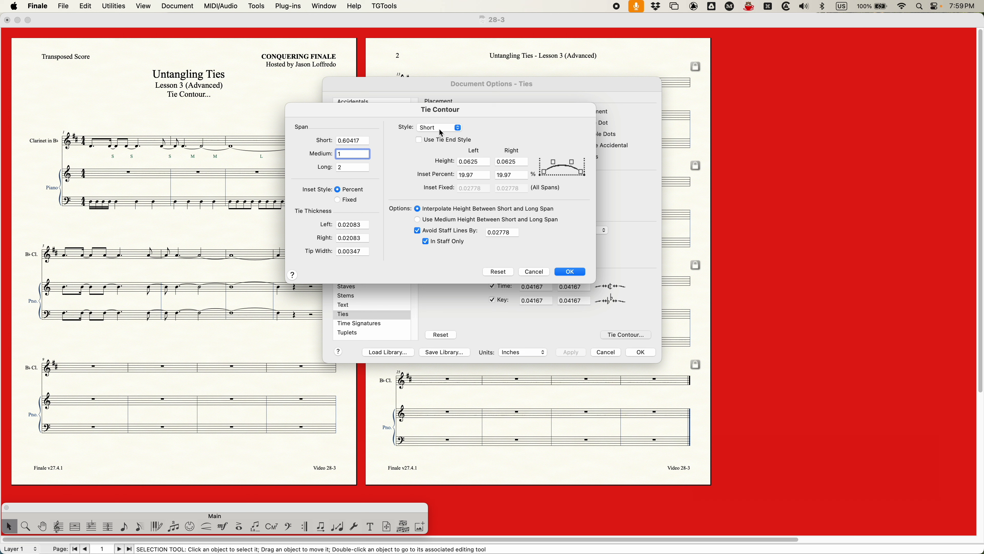
{"action": "left_click", "coordinate": [488, 161]}
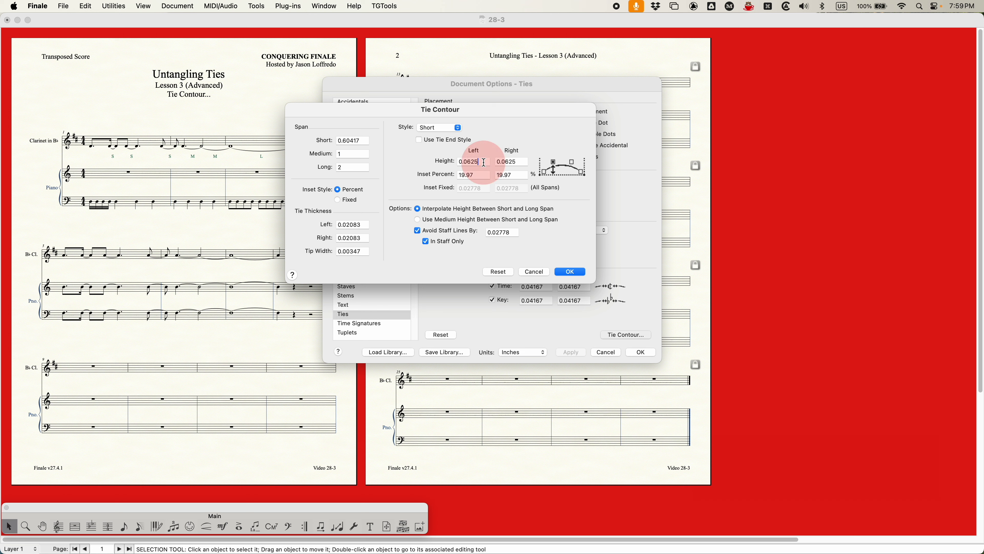
Compare the Medium span with the Medium style's height, and display the Long style's contour.
{"action": "left_click", "coordinate": [440, 127]}
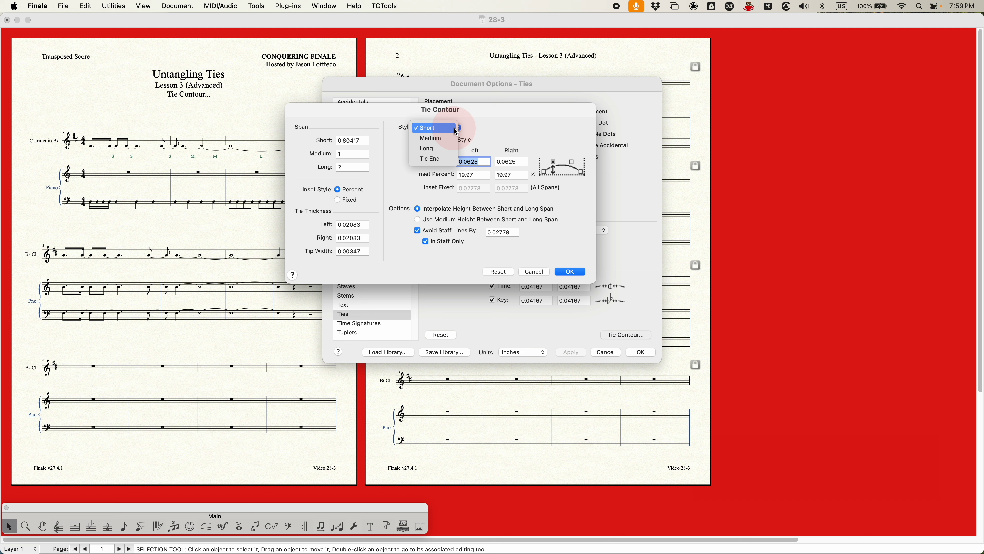
{"action": "left_click", "coordinate": [437, 136]}
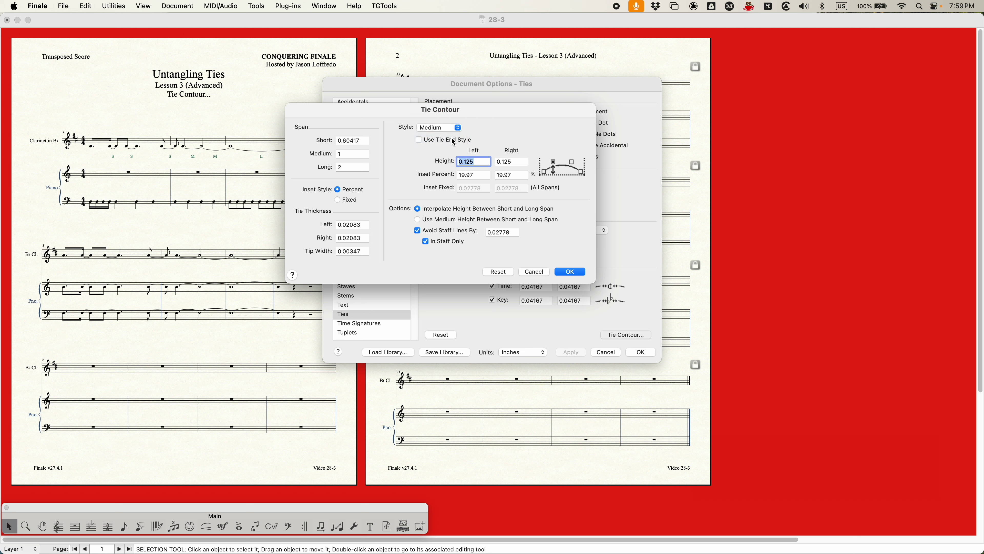
{"action": "double_click", "coordinate": [352, 155]}
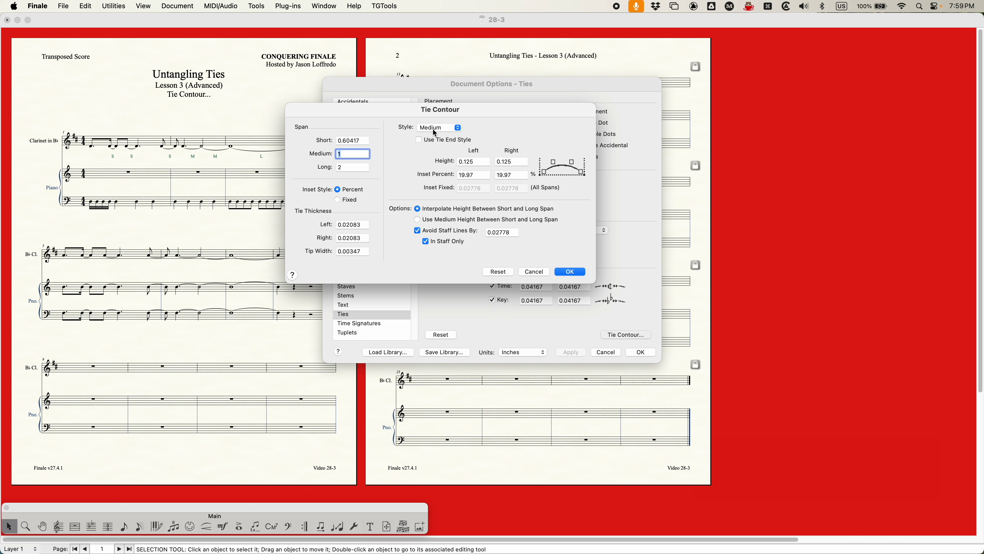
{"action": "double_click", "coordinate": [477, 161]}
{"action": "left_click", "coordinate": [440, 128]}
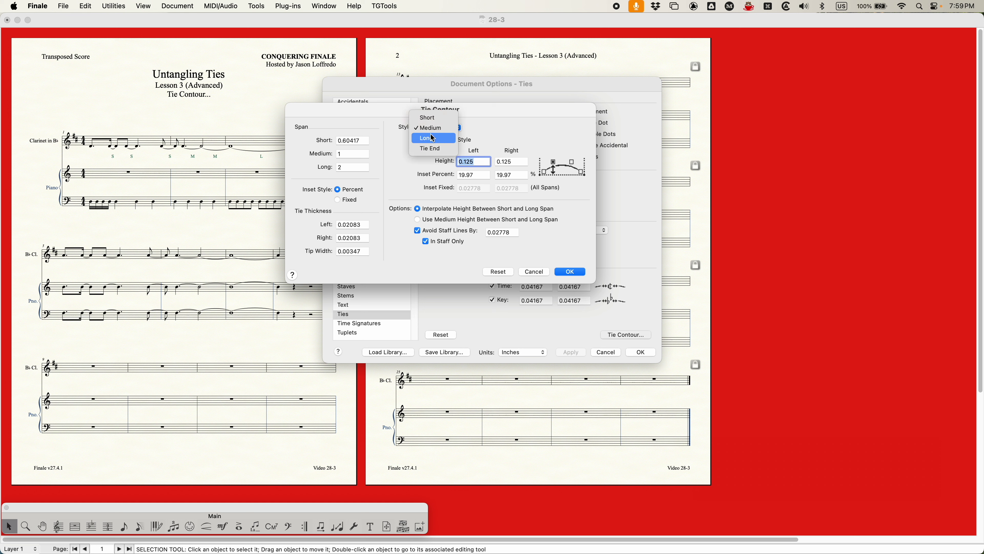
{"action": "left_click", "coordinate": [432, 138]}
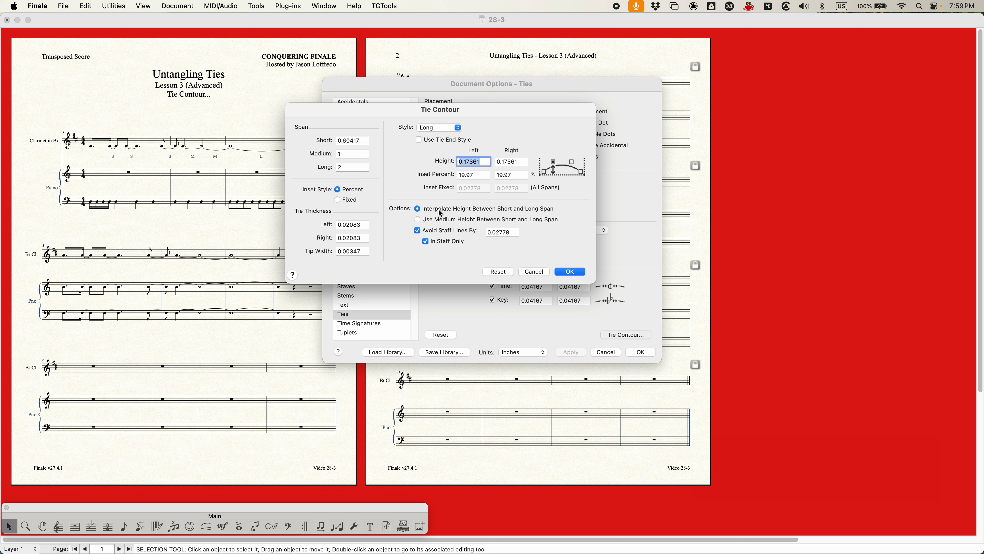
Try Use Medium Height Between Short and Long Span, and return to Interpolate Height Between Short and Long Span.
{"action": "left_click", "coordinate": [442, 220]}
{"action": "left_click", "coordinate": [442, 209]}
Compare the Short span with the Short style's height, and the Long span with the Long style's height.
{"action": "double_click", "coordinate": [361, 141]}
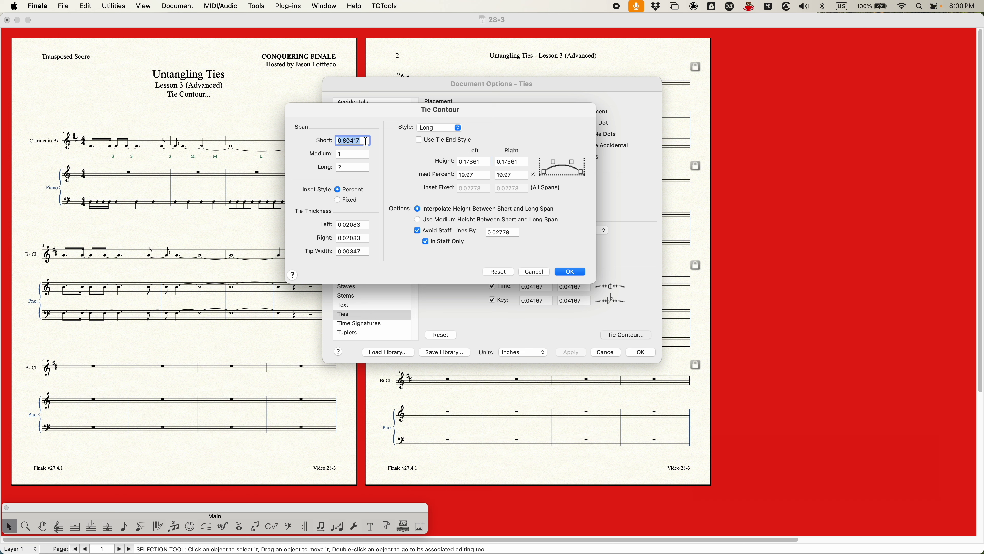
{"action": "left_click", "coordinate": [439, 128]}
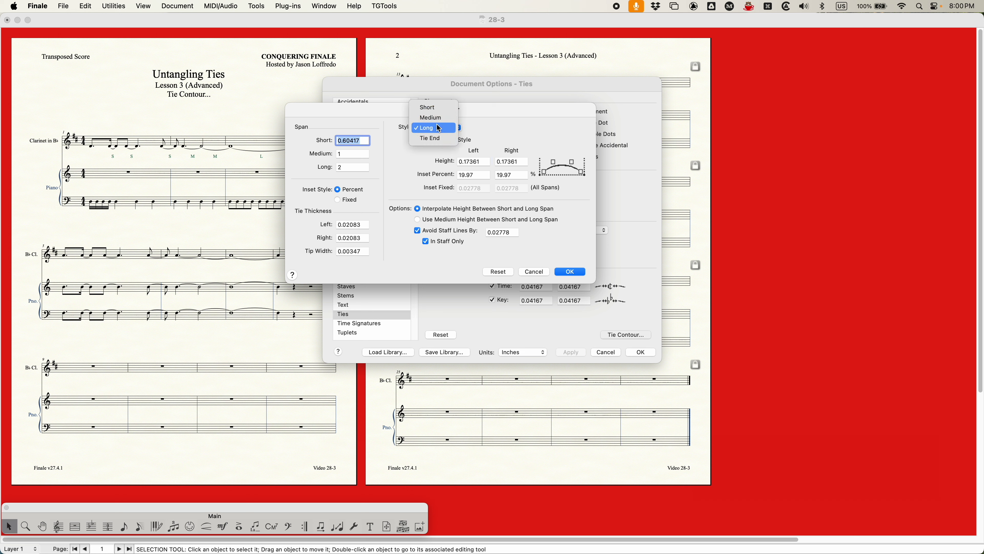
{"action": "left_click", "coordinate": [428, 107]}
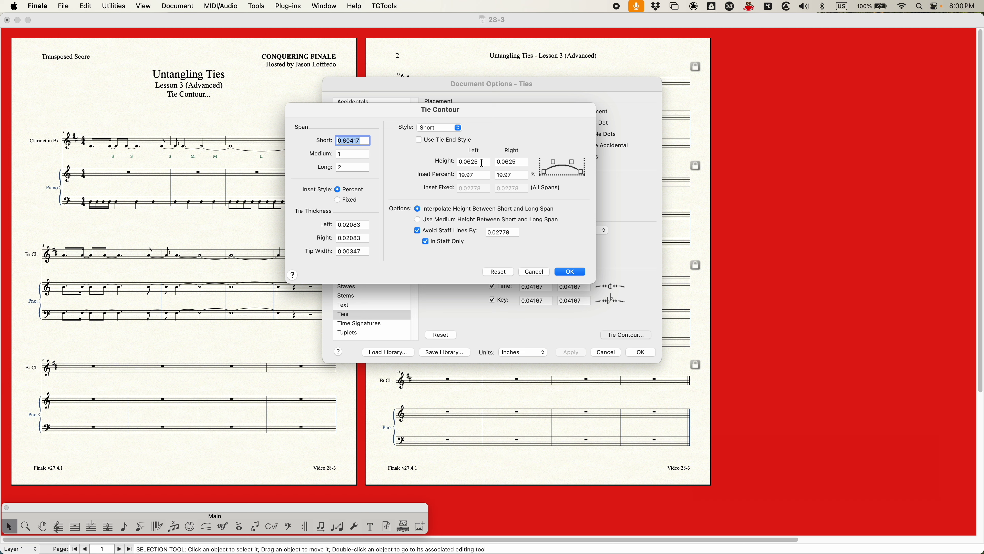
{"action": "double_click", "coordinate": [354, 167]}
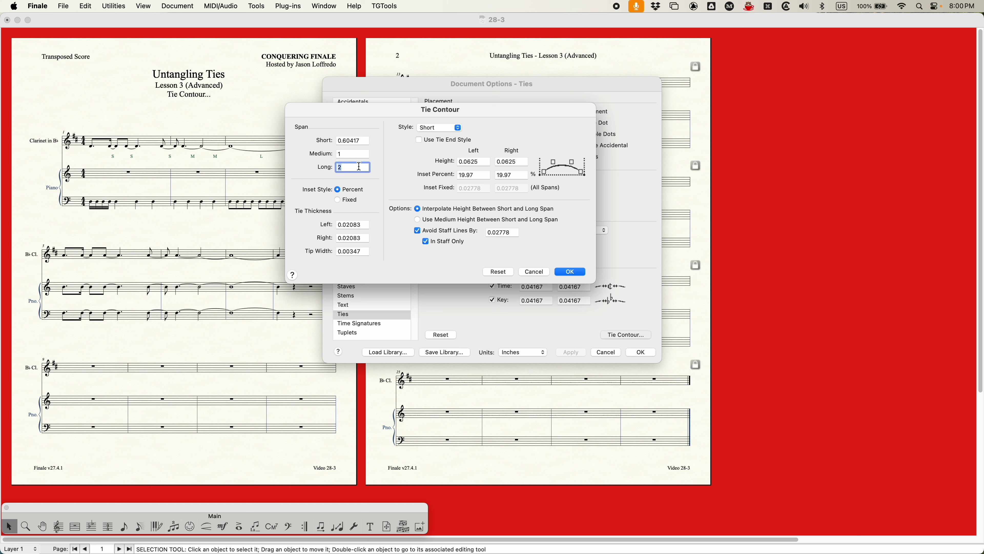
{"action": "left_click", "coordinate": [435, 129]}
{"action": "left_click", "coordinate": [430, 148]}
{"action": "double_click", "coordinate": [476, 162]}
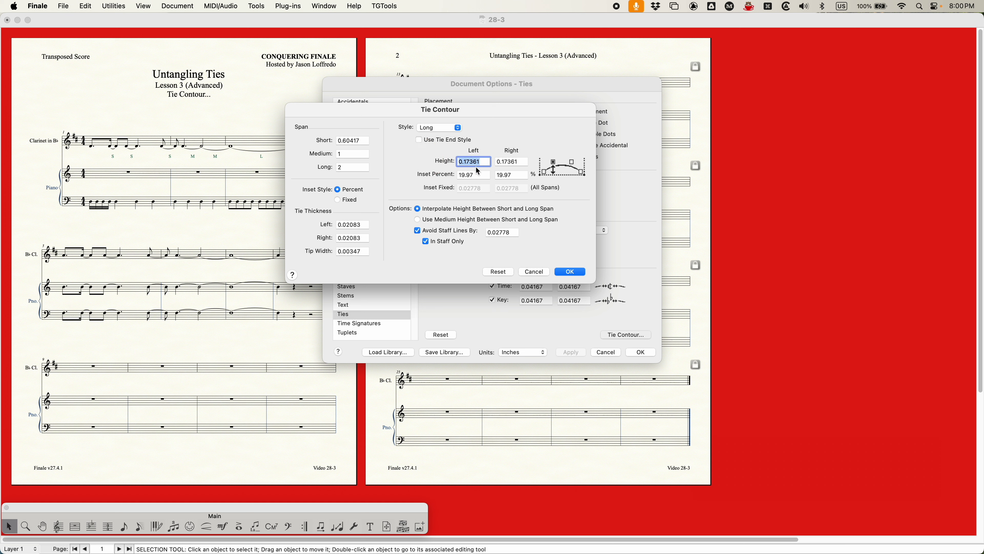
Examine the Long and Short span thresholds as the limits for interpolating tie height.
{"action": "left_click", "coordinate": [350, 167]}
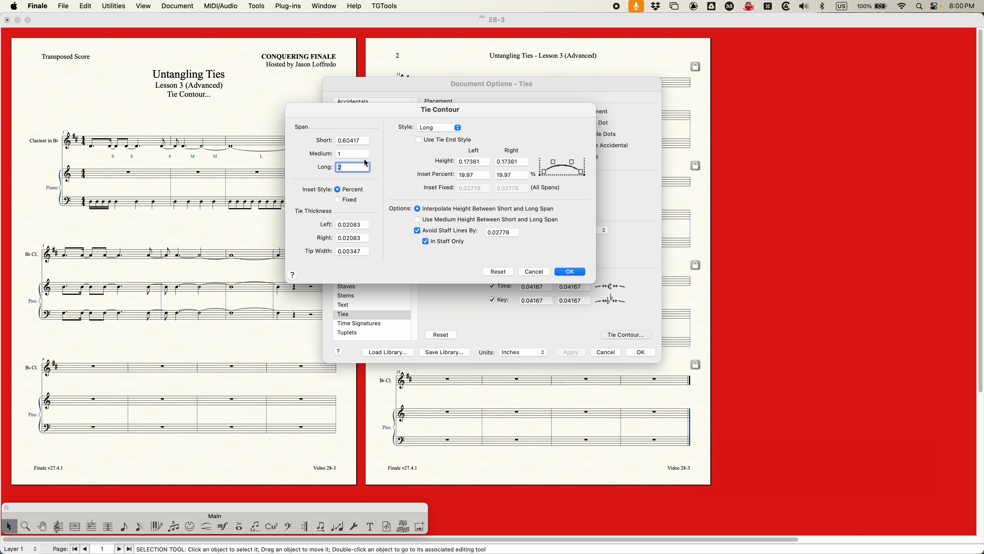
{"action": "left_click", "coordinate": [368, 142]}
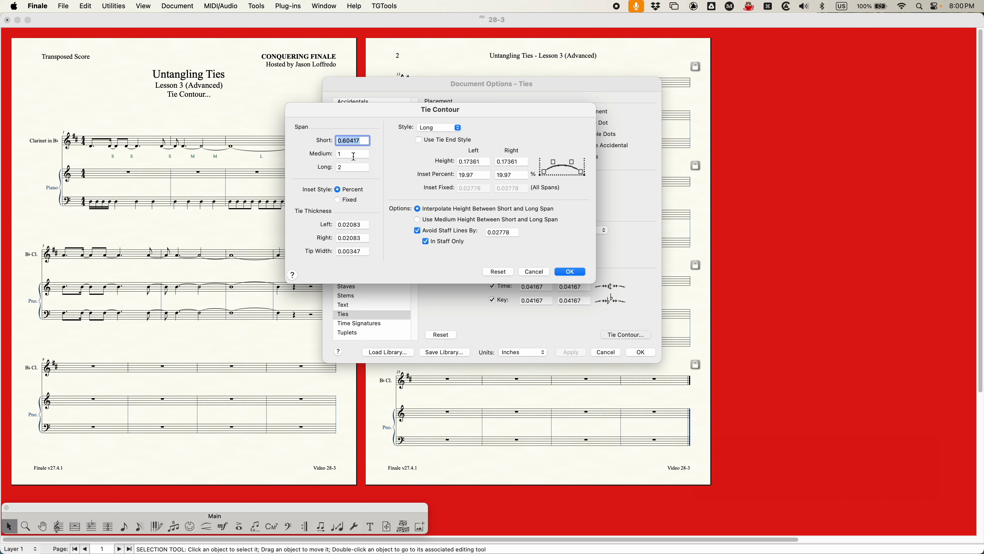
{"action": "left_click", "coordinate": [343, 167]}
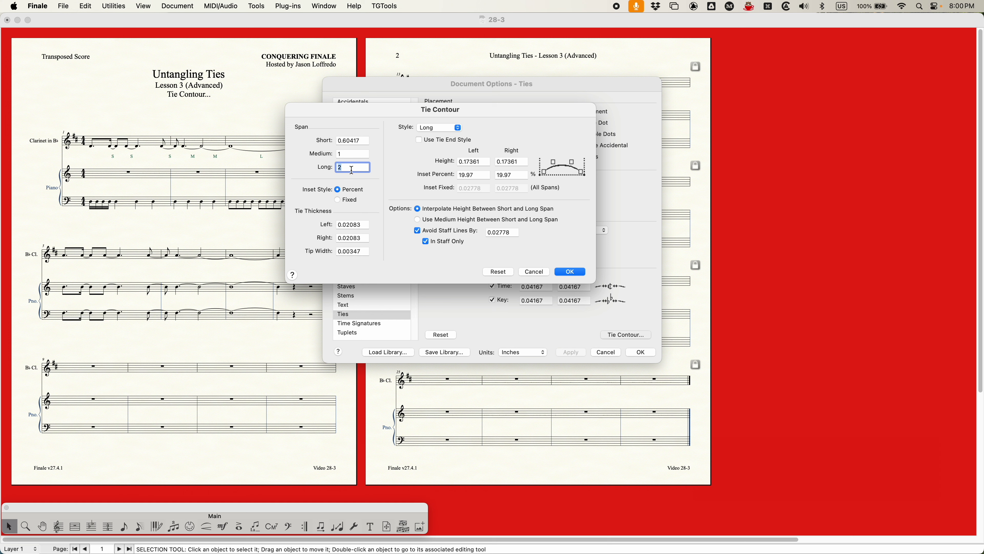
Try a Long span of 3, and return it to 2.
{"action": "type", "text": "3"}
{"action": "left_click", "coordinate": [462, 163]}
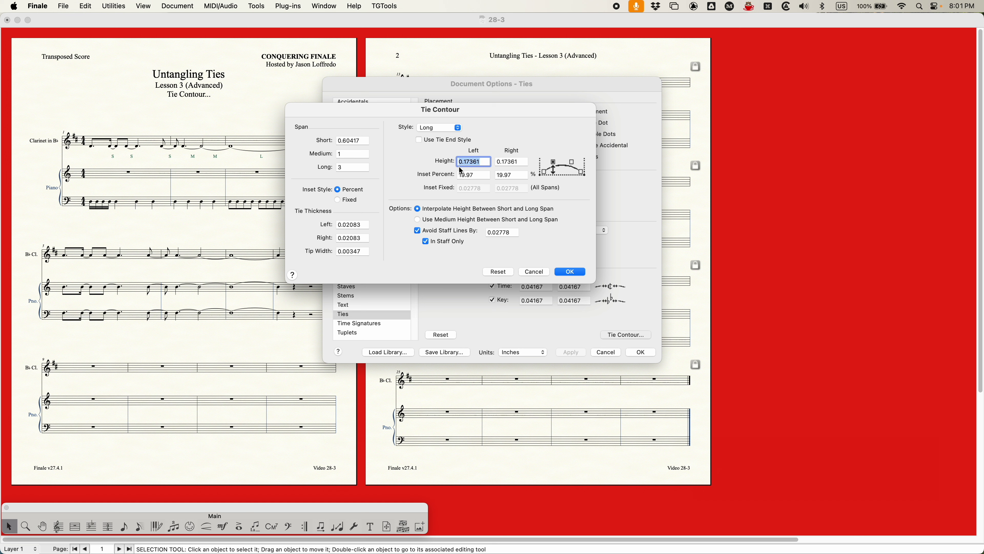
{"action": "key", "text": "shift+Tab"}
{"action": "type", "text": "2"}
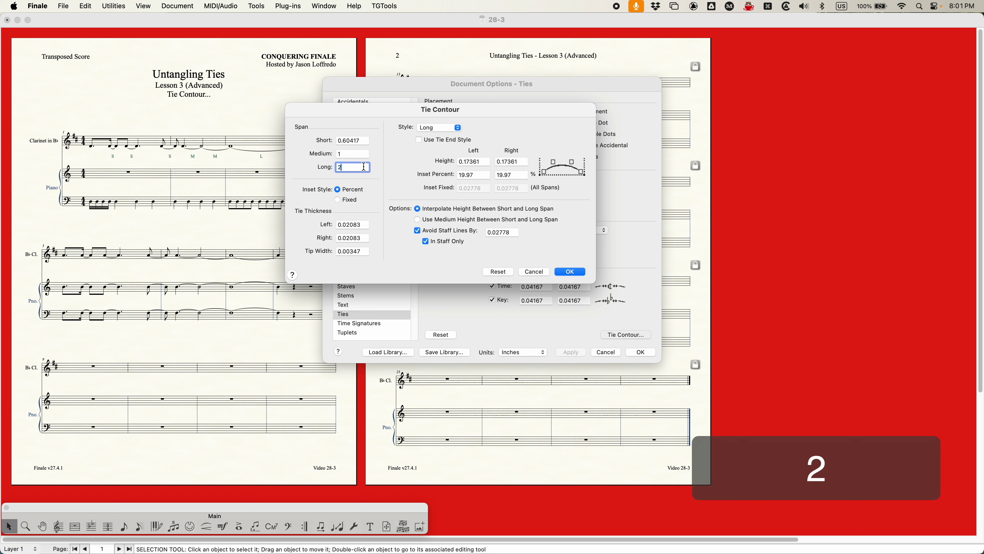
{"action": "left_click", "coordinate": [355, 154]}
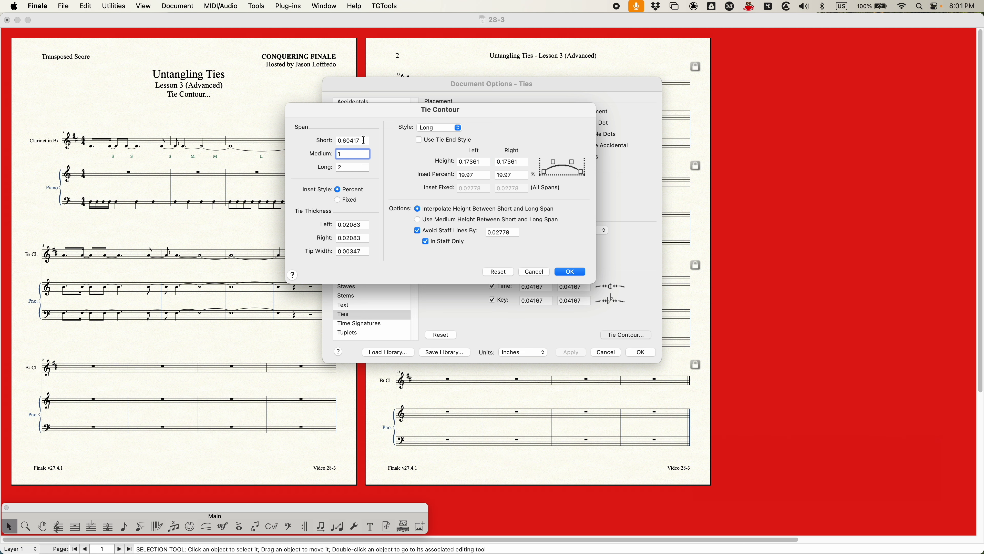
{"action": "key", "text": "Tab"}
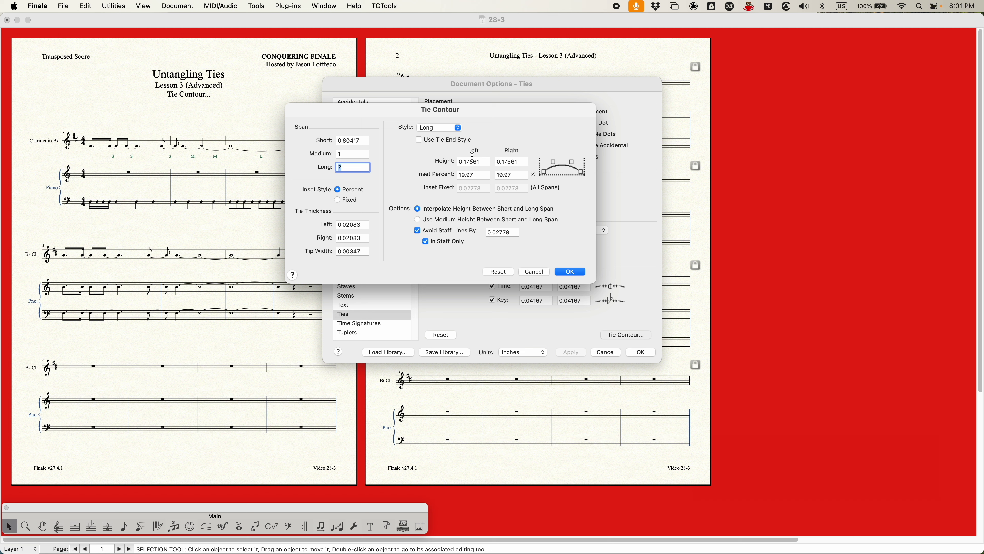
Display the contour values of the Short style, and those of the Tie End style.
{"action": "left_click", "coordinate": [434, 128]}
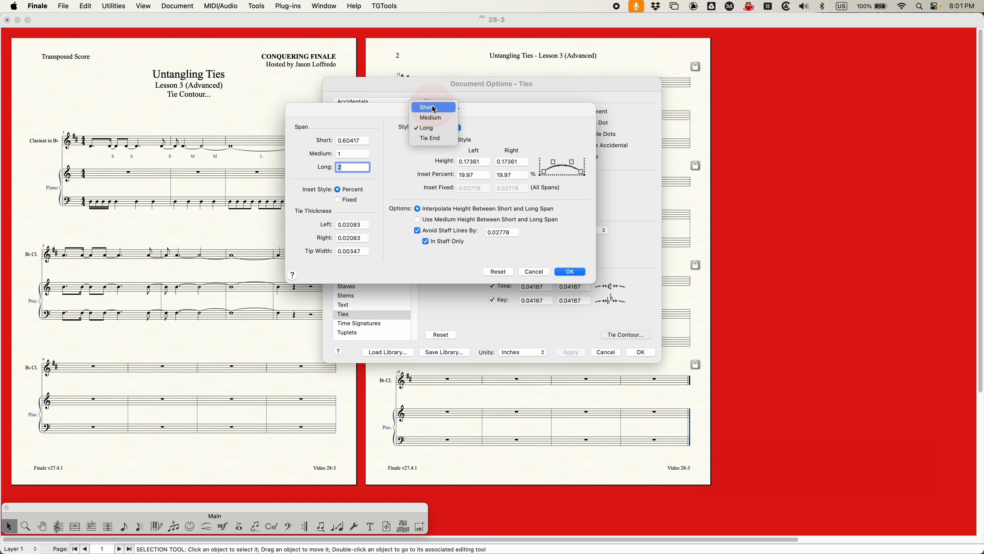
{"action": "left_click", "coordinate": [434, 109]}
{"action": "left_click", "coordinate": [437, 128]}
{"action": "left_click", "coordinate": [437, 129]}
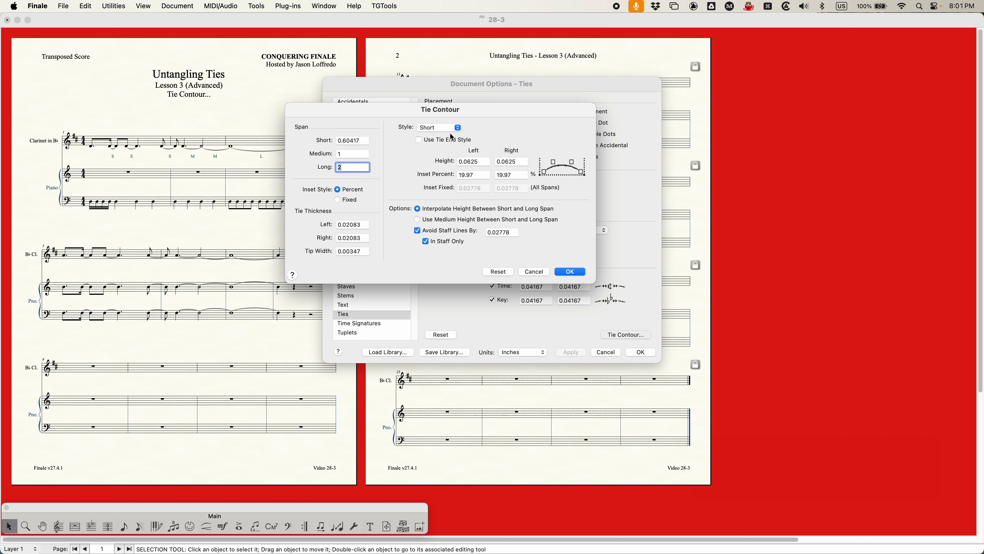
{"action": "left_click", "coordinate": [423, 129]}
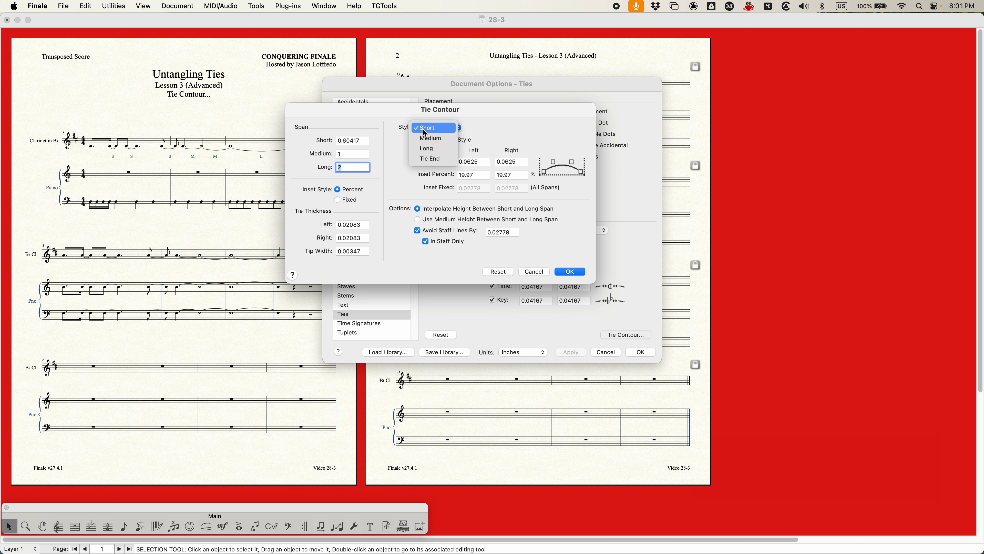
{"action": "left_click", "coordinate": [434, 159]}
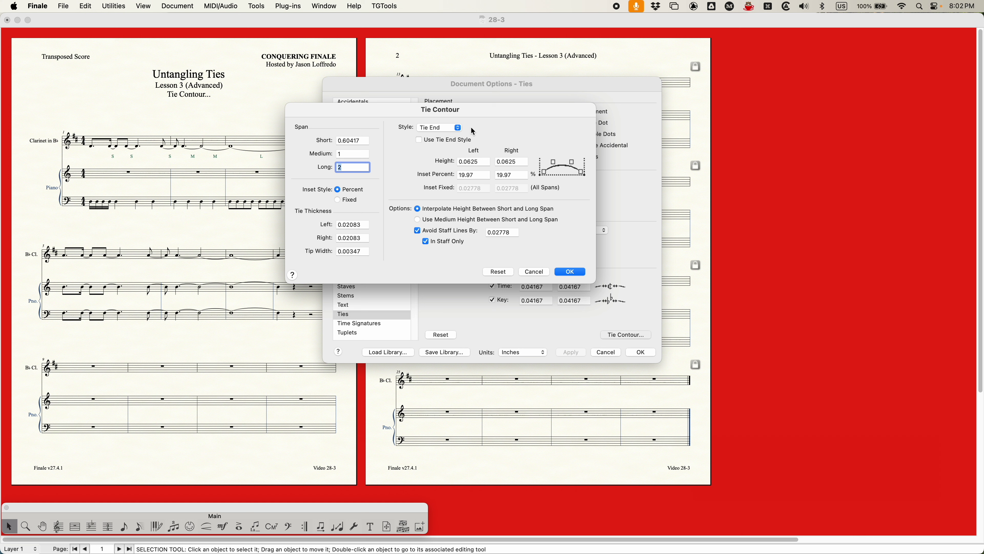
Try the Use Tie End Style option, switch it off again, and return to the Short style.
{"action": "left_click", "coordinate": [420, 141]}
{"action": "left_click", "coordinate": [419, 140]}
{"action": "left_click", "coordinate": [444, 125]}
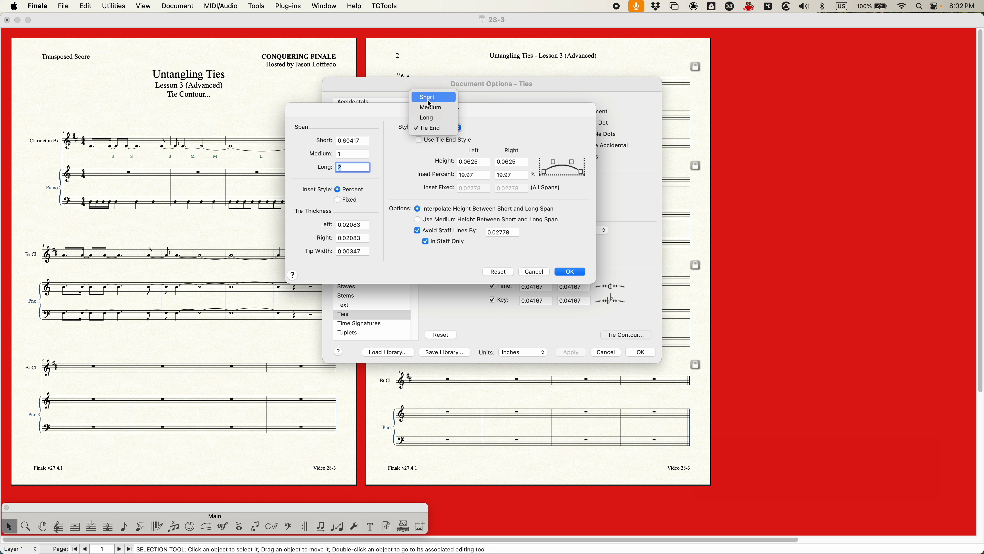
{"action": "left_click", "coordinate": [430, 102]}
{"action": "left_click", "coordinate": [434, 127]}
{"action": "left_click", "coordinate": [497, 127]}
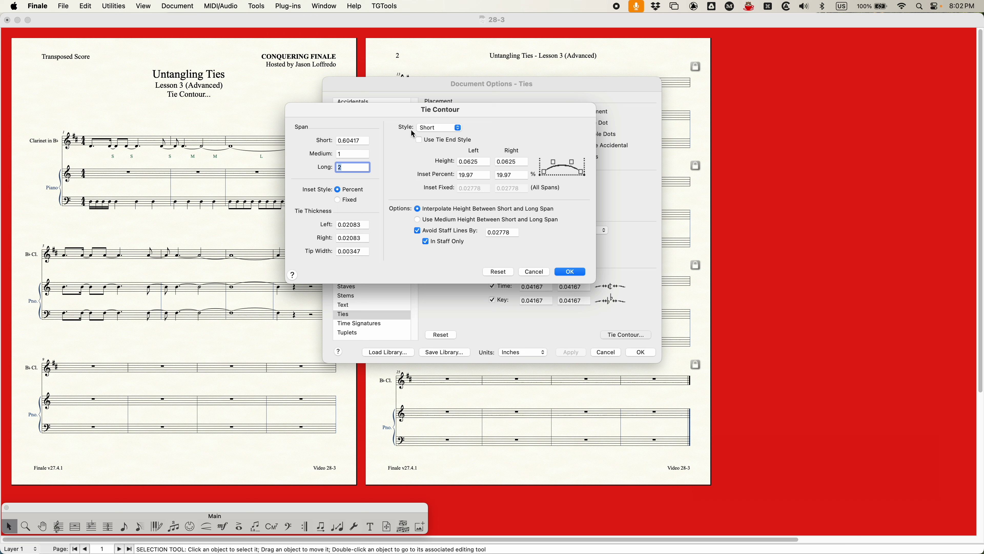
Examine the left and right height of the Short style against the handles in the tie diagram.
{"action": "key", "text": "Tab"}
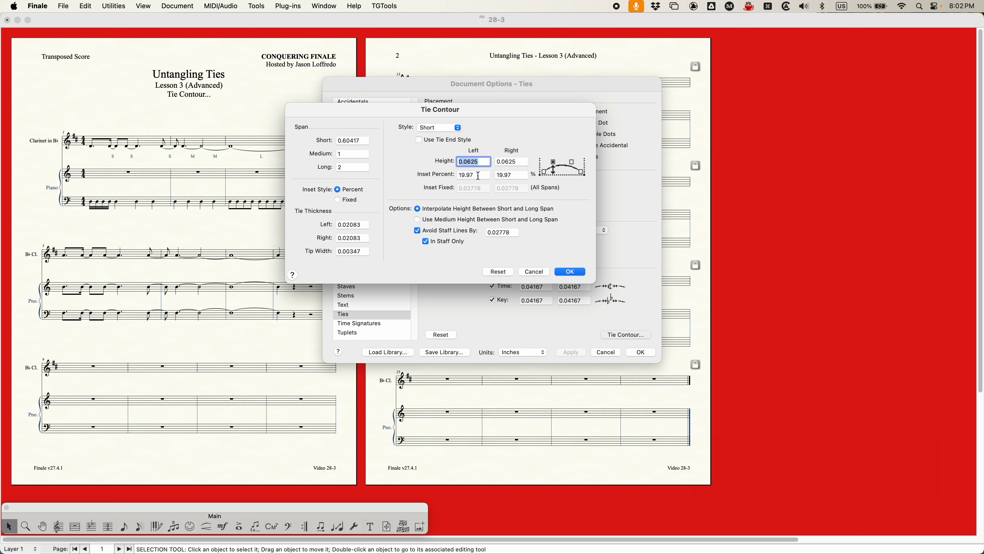
{"action": "key", "text": "Tab"}
{"action": "double_click", "coordinate": [480, 161]}
{"action": "left_click", "coordinate": [442, 161]}
{"action": "left_click", "coordinate": [479, 162]}
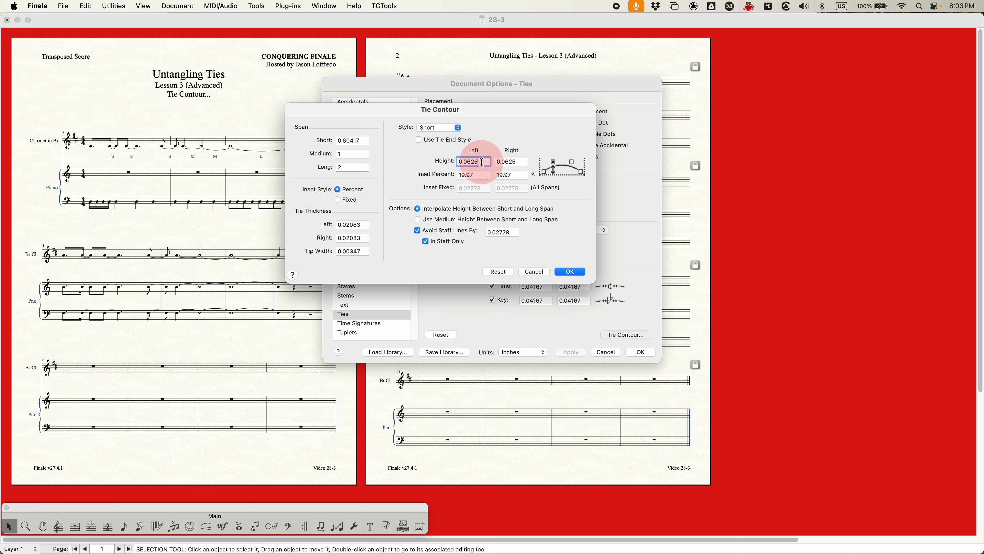
{"action": "key", "text": "Tab"}
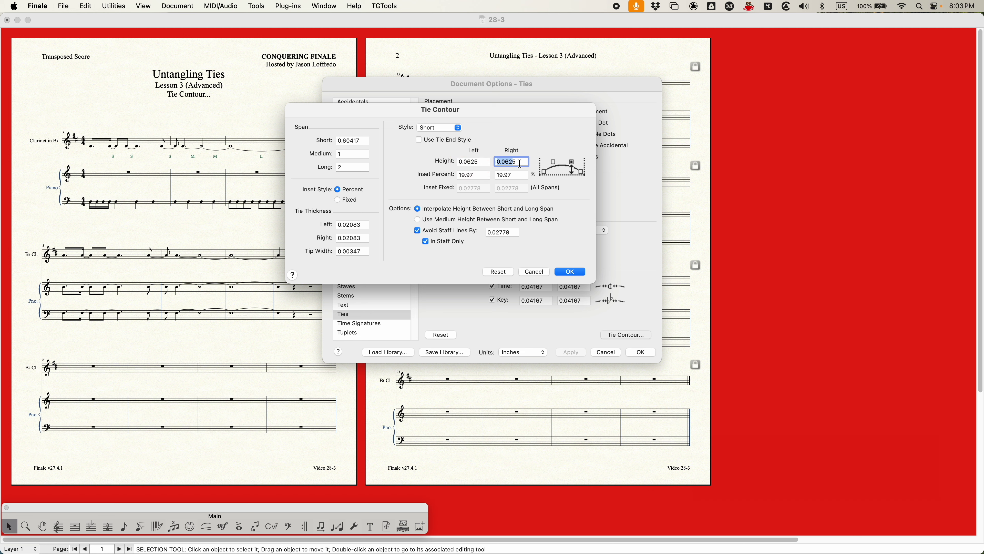
{"action": "key", "text": "Right"}
{"action": "double_click", "coordinate": [465, 162]}
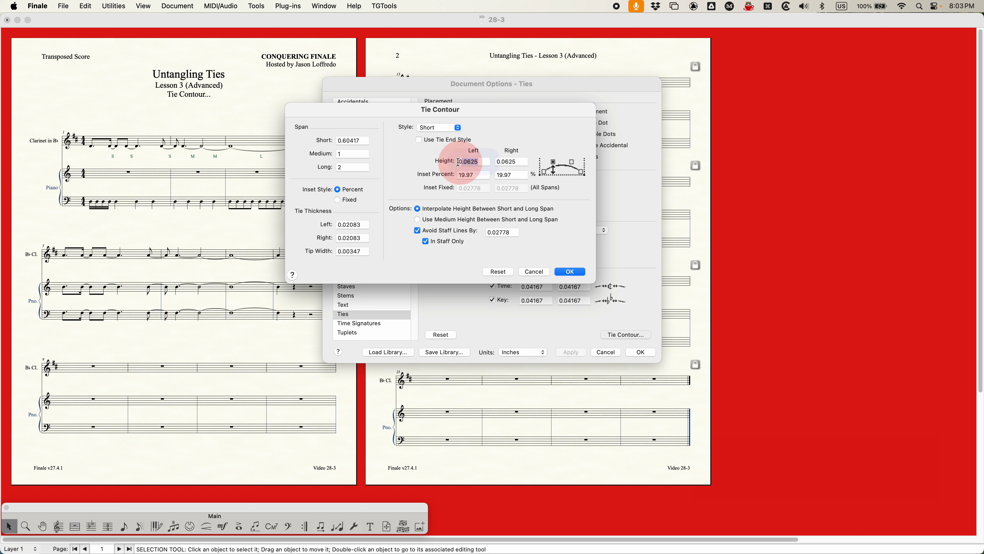
Compare the Short style's left and right inset percent with its left height in the tie diagram.
{"action": "double_click", "coordinate": [476, 174]}
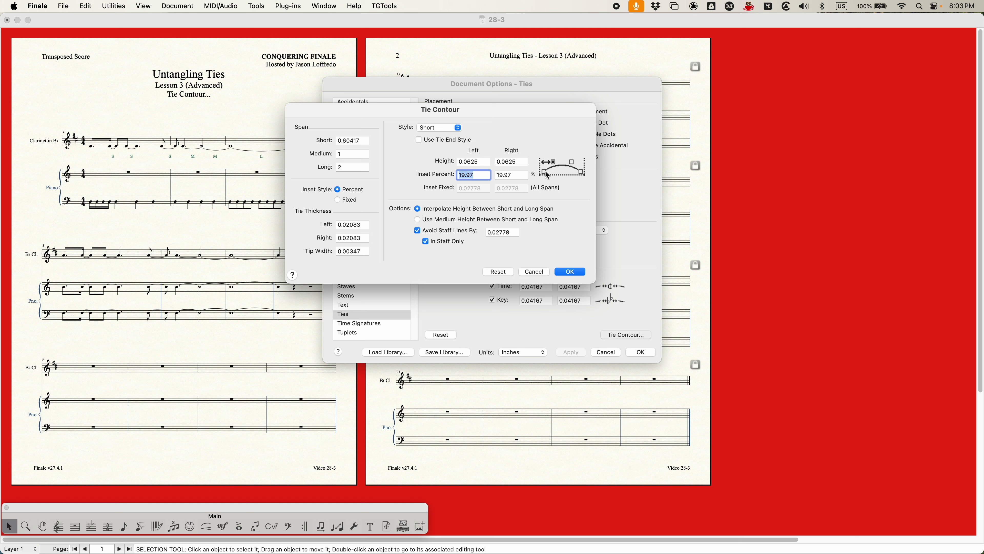
{"action": "key", "text": "Tab"}
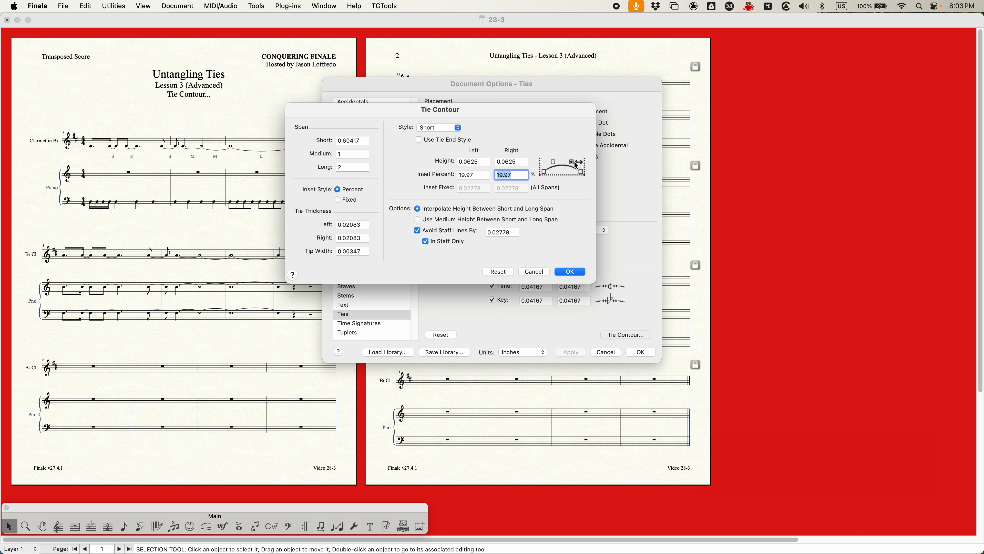
{"action": "left_click_drag", "start_coordinate": [480, 161], "coordinate": [462, 160]}
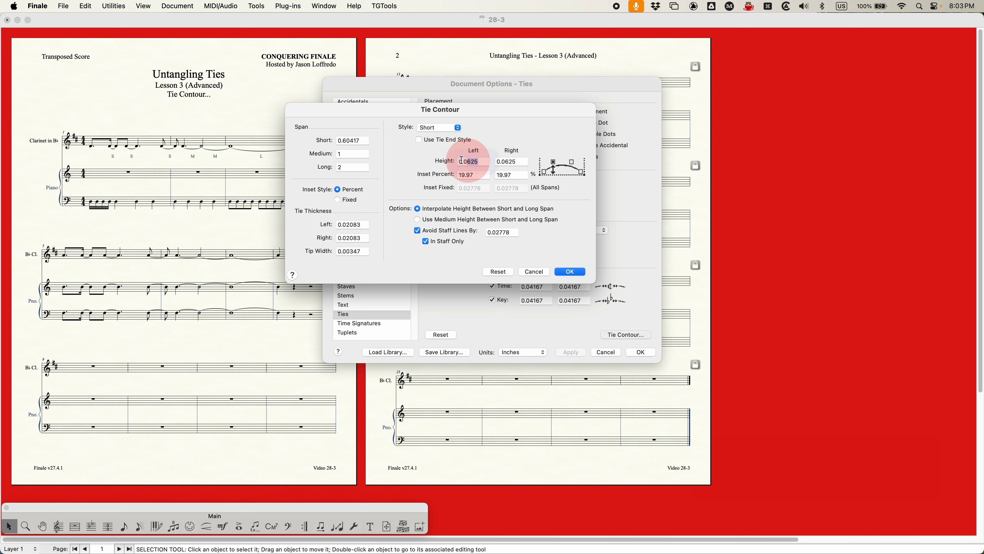
{"action": "double_click", "coordinate": [462, 174]}
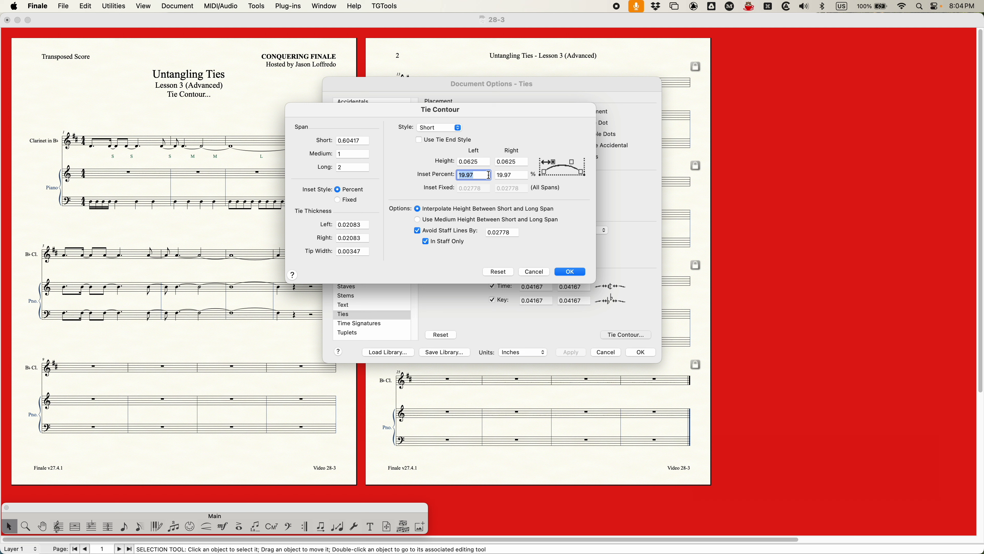
Try the Fixed inset style and its left inset for all spans, and return to Percent.
{"action": "left_click", "coordinate": [337, 199]}
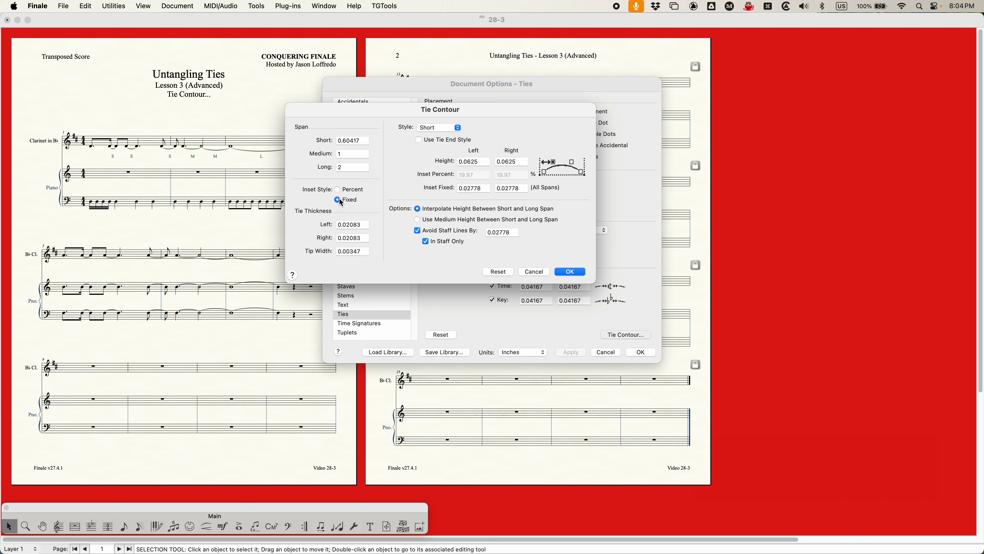
{"action": "left_click", "coordinate": [478, 187]}
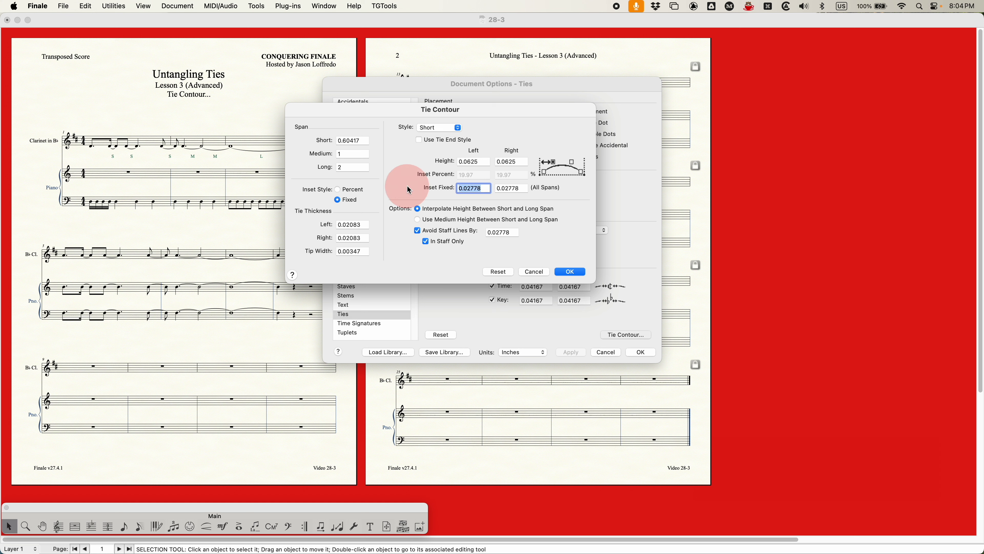
{"action": "left_click", "coordinate": [339, 190]}
{"action": "left_click", "coordinate": [337, 201]}
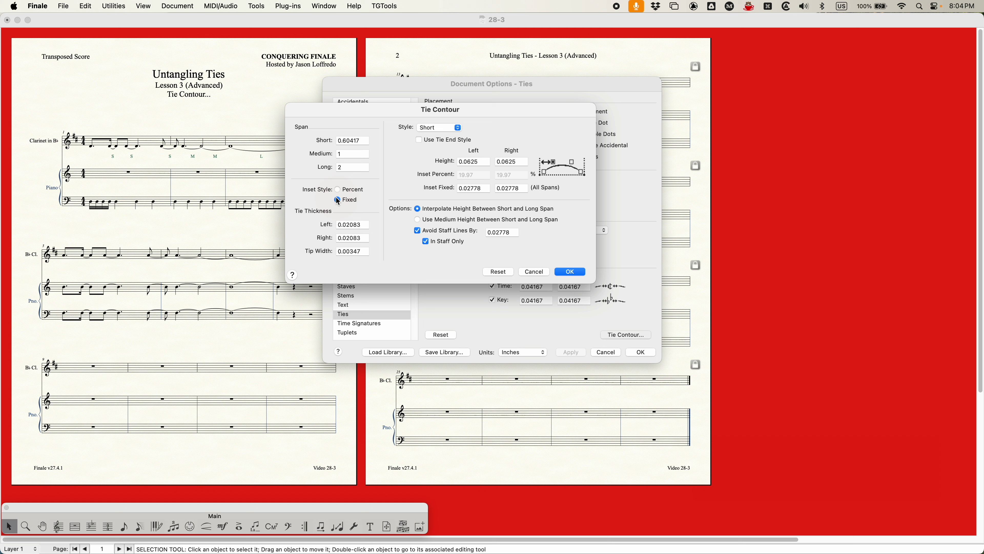
{"action": "double_click", "coordinate": [488, 190]}
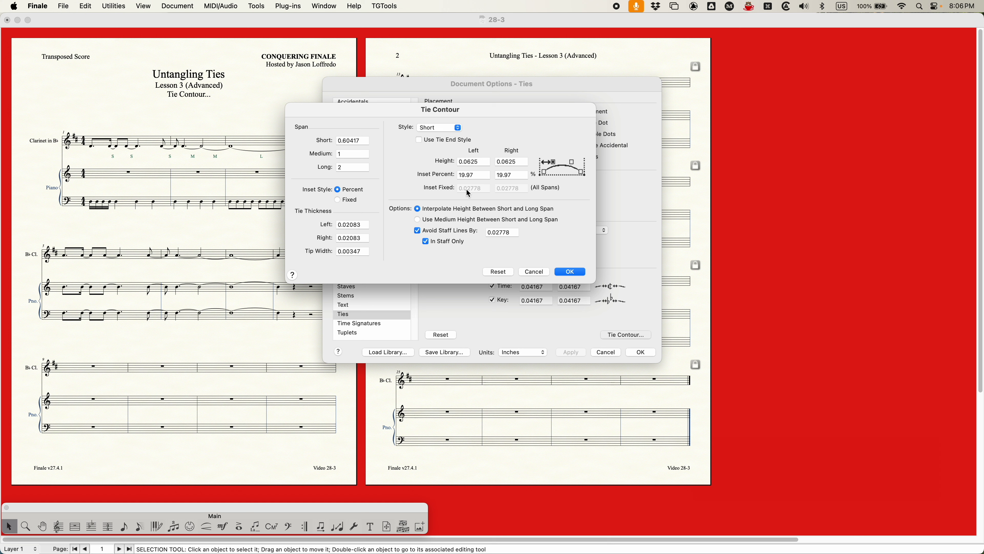
Compare the Long style's contour with the Short style's height and inset percent.
{"action": "left_click", "coordinate": [435, 130]}
{"action": "left_click", "coordinate": [435, 148]}
{"action": "left_click", "coordinate": [434, 128]}
{"action": "left_click", "coordinate": [433, 108]}
{"action": "double_click", "coordinate": [468, 162]}
{"action": "double_click", "coordinate": [467, 175]}
Try replacing one digit of the Short style's right height with 8, and restore it to 0.0625.
{"action": "left_click", "coordinate": [480, 160]}
{"action": "double_click", "coordinate": [482, 161]}
{"action": "key", "text": "Tab"}
{"action": "double_click", "coordinate": [480, 162]}
{"action": "left_click_drag", "start_coordinate": [507, 163], "coordinate": [510, 163]}
{"action": "type", "text": "8"}
{"action": "left_click_drag", "start_coordinate": [508, 162], "coordinate": [510, 162]}
{"action": "type", "text": "6"}
Reset the tie contour settings to their defaults and accept the tie options.
{"action": "left_click", "coordinate": [498, 272]}
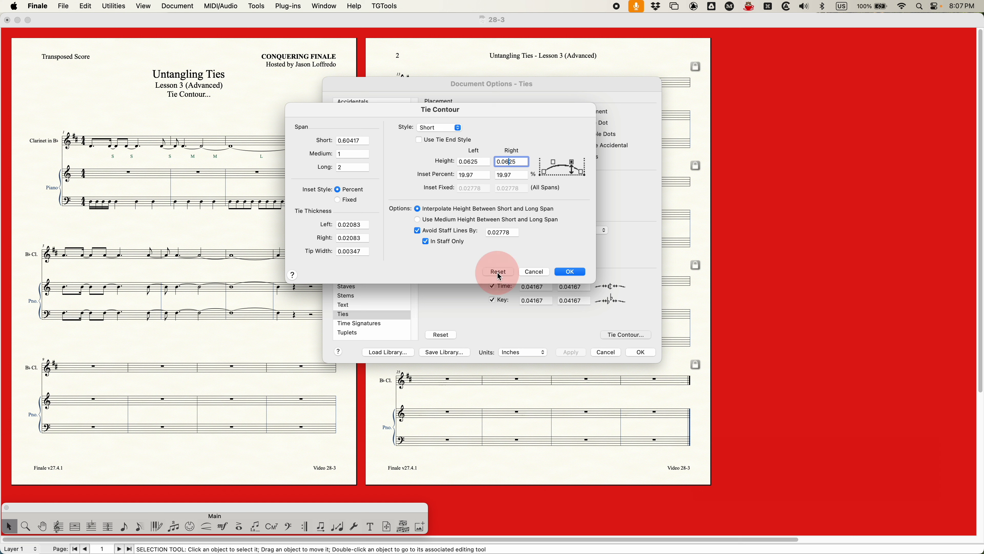
{"action": "left_click", "coordinate": [575, 275]}
{"action": "left_click", "coordinate": [642, 352]}
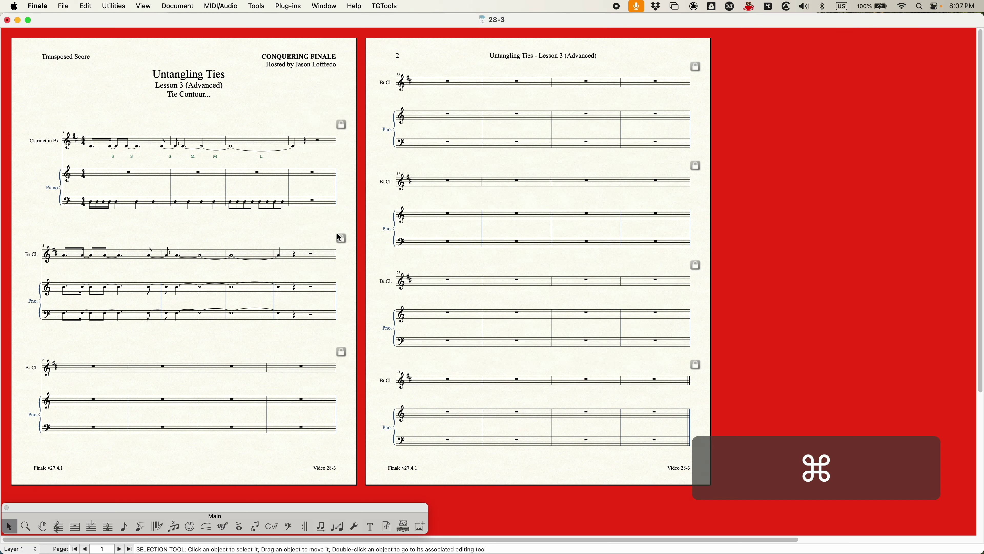
Reopen the Tie Contour settings from the document's Ties options, keeping the dialogs clear of the first clarinet line.
{"action": "key", "text": "super+equal"}
{"action": "key", "text": "super+equal"}
{"action": "key", "text": "super+equal"}
{"action": "key", "text": "super+equal"}
{"action": "scroll", "coordinate": [367, 329], "scroll_direction": "down", "scroll_amount": 10}
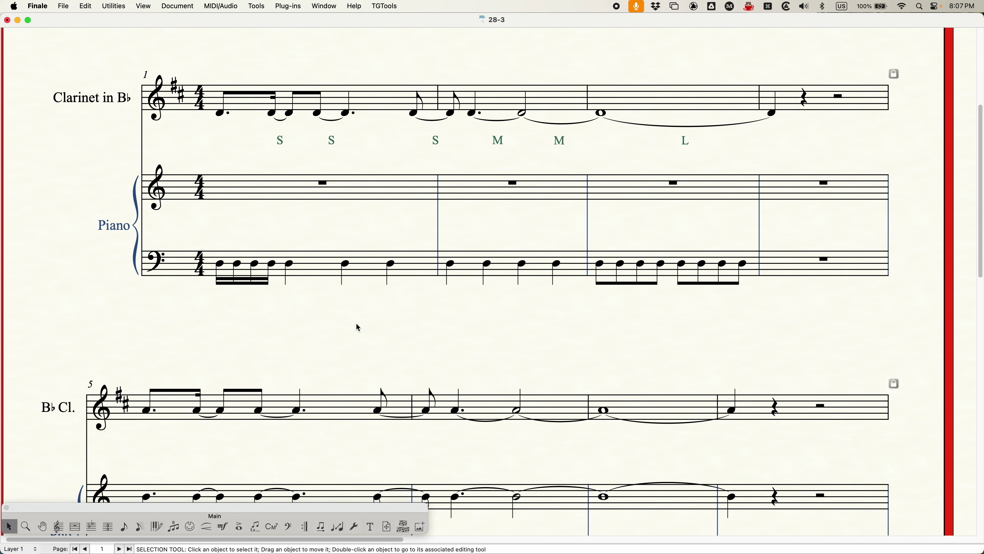
{"action": "scroll", "coordinate": [358, 327], "scroll_direction": "right", "scroll_amount": 3}
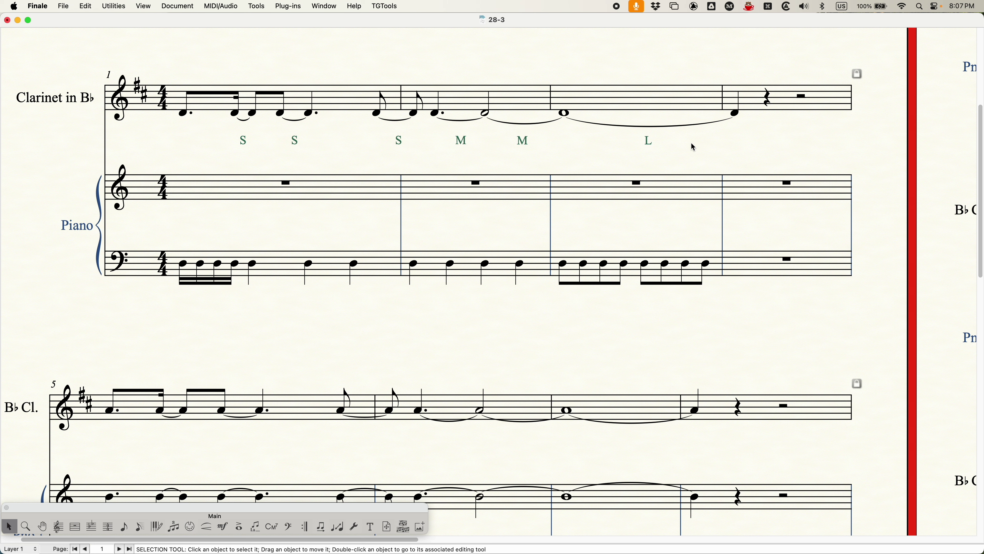
{"action": "key", "text": "alt+super+a"}
{"action": "left_click_drag", "start_coordinate": [538, 131], "coordinate": [510, 176]}
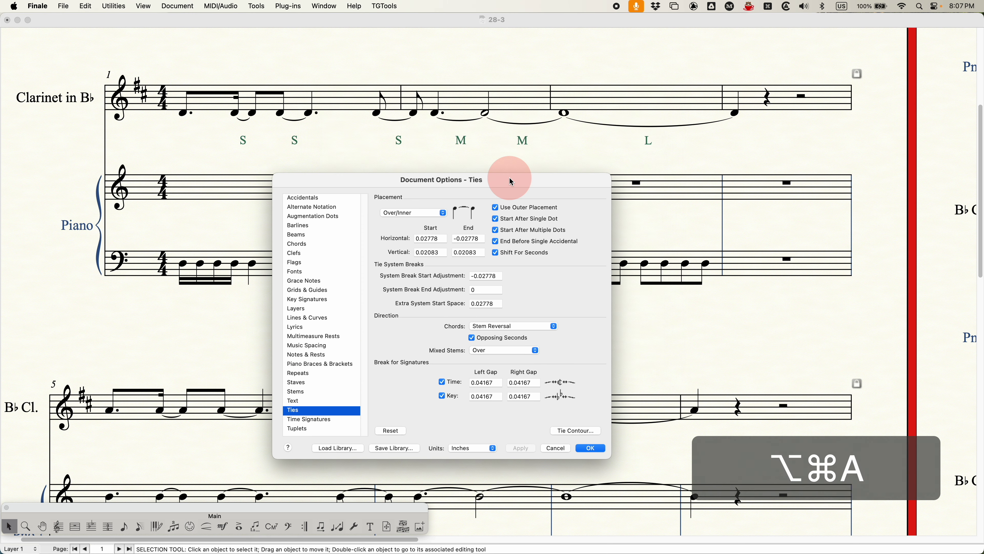
{"action": "left_click", "coordinate": [573, 429]}
{"action": "left_click_drag", "start_coordinate": [467, 62], "coordinate": [518, 231]}
Set the Long style's left and right height to 0.35, and apply the change to the score.
{"action": "left_click", "coordinate": [543, 249]}
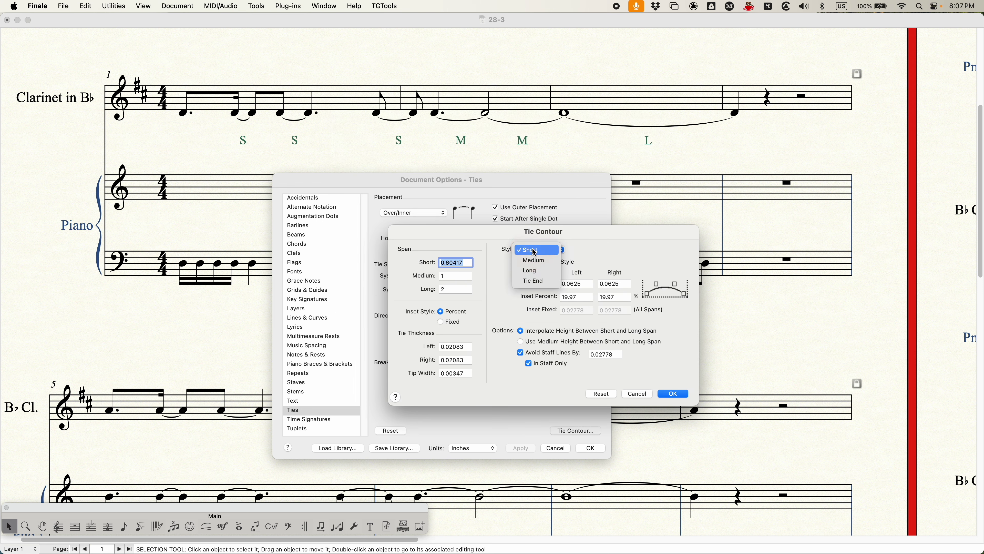
{"action": "left_click", "coordinate": [537, 271]}
{"action": "left_click", "coordinate": [570, 284]}
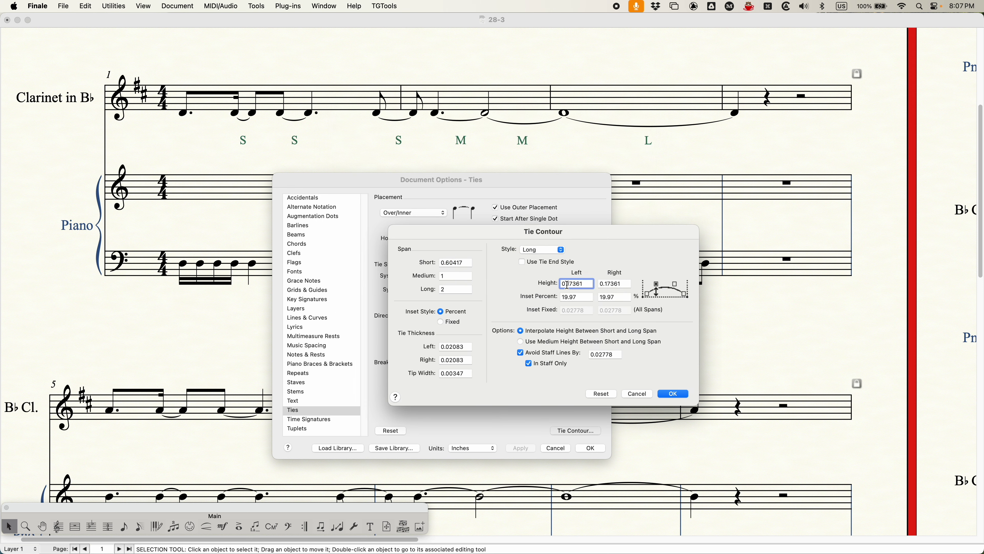
{"action": "left_click_drag", "start_coordinate": [567, 284], "coordinate": [626, 284]}
{"action": "type", "text": "35"}
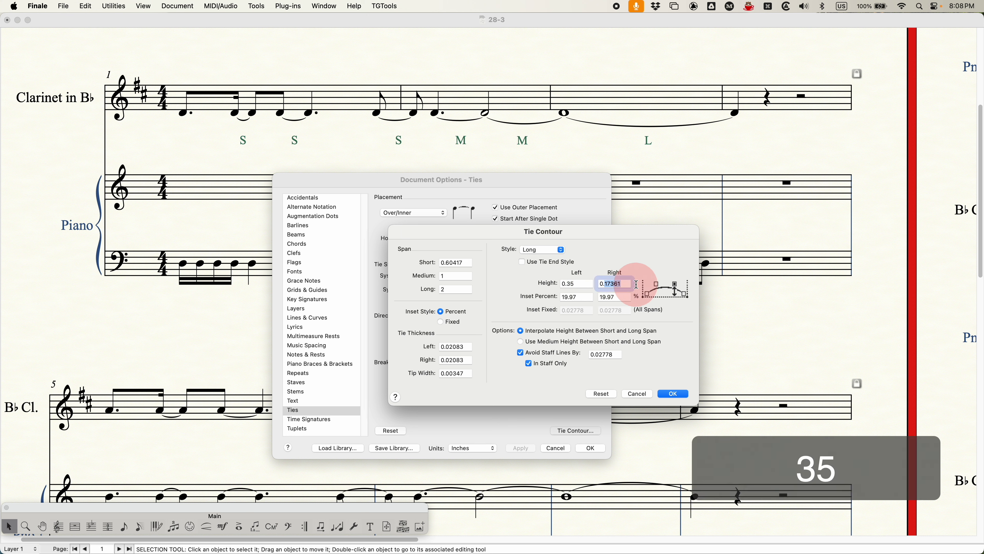
{"action": "type", "text": "35"}
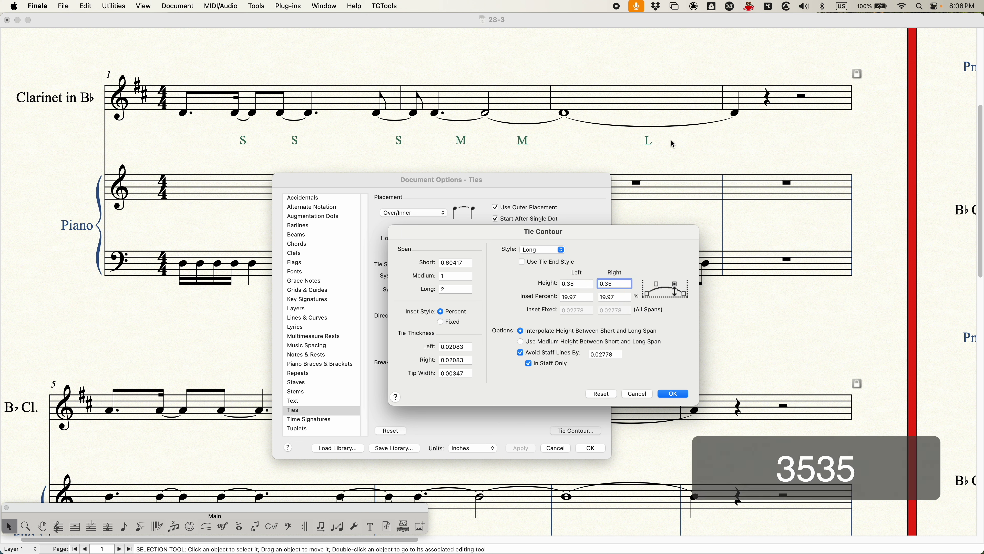
{"action": "left_click", "coordinate": [674, 393]}
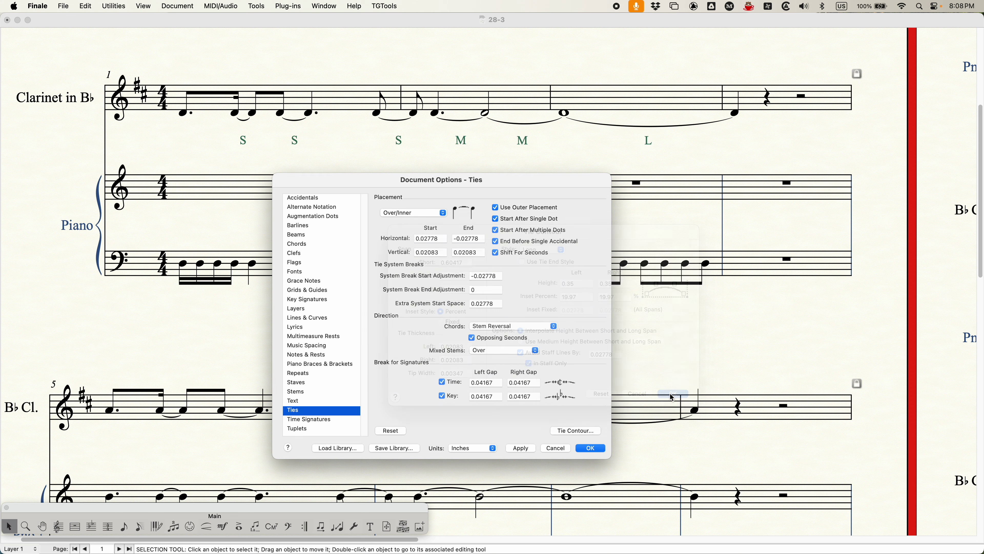
{"action": "left_click", "coordinate": [526, 451]}
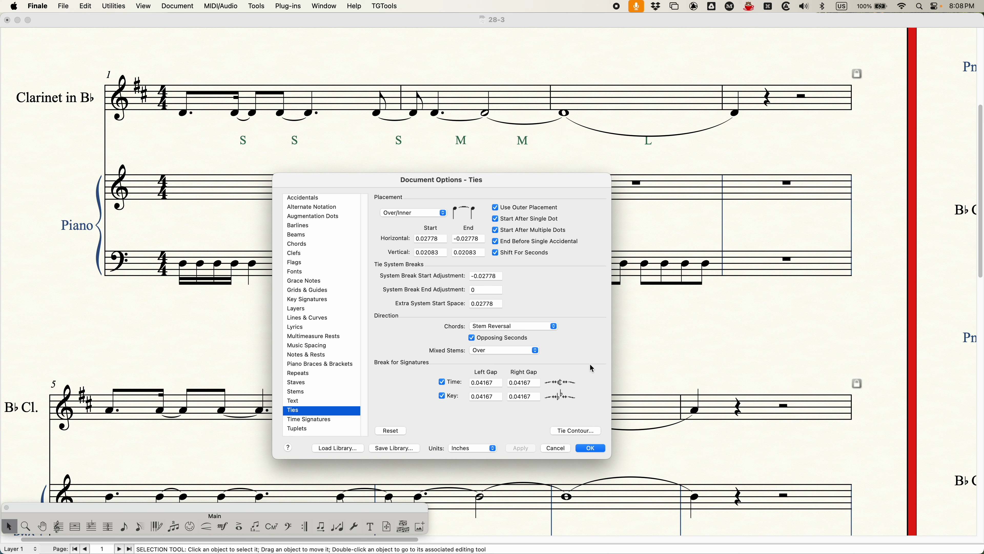
Reset the tie contour settings to their defaults and apply the reset to the score.
{"action": "left_click", "coordinate": [577, 430]}
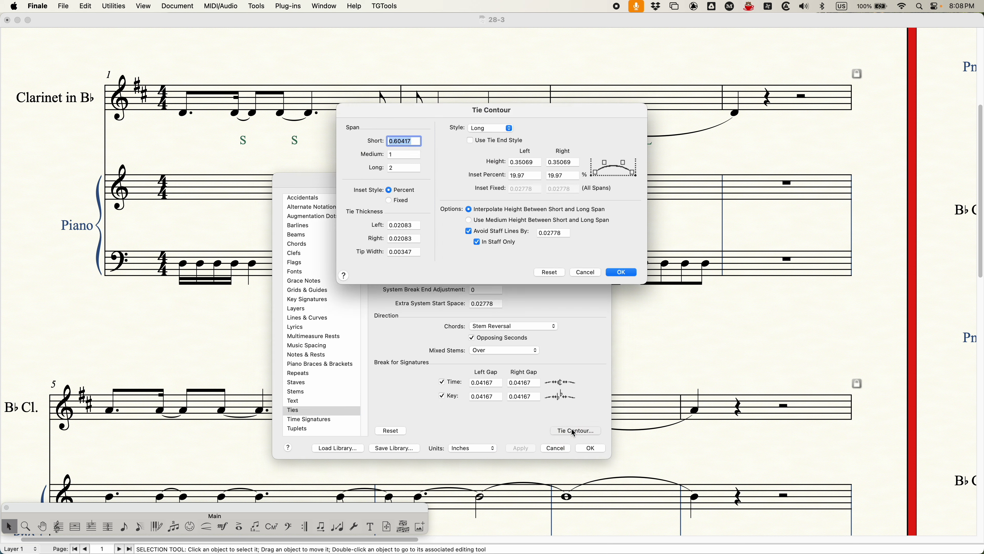
{"action": "left_click_drag", "start_coordinate": [527, 107], "coordinate": [591, 219]}
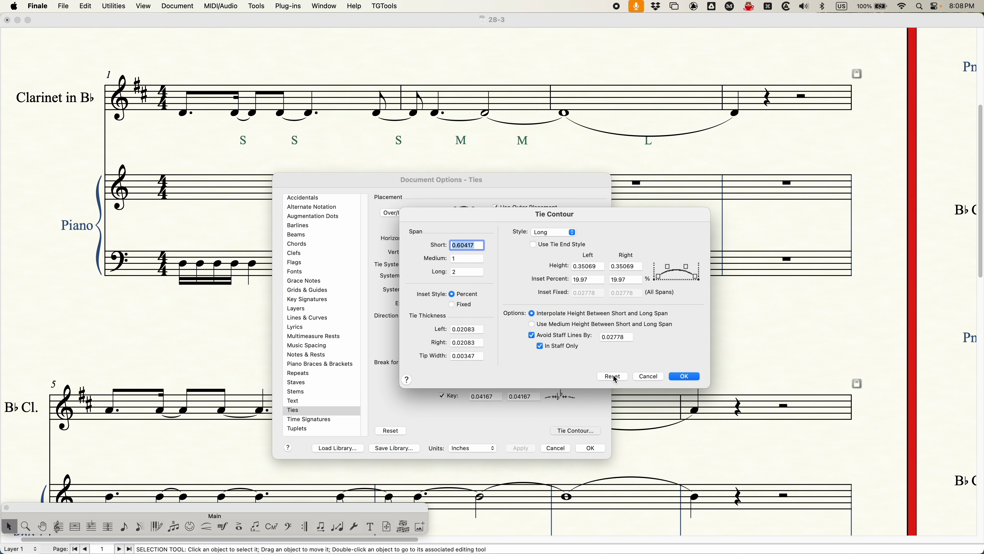
{"action": "left_click", "coordinate": [687, 377]}
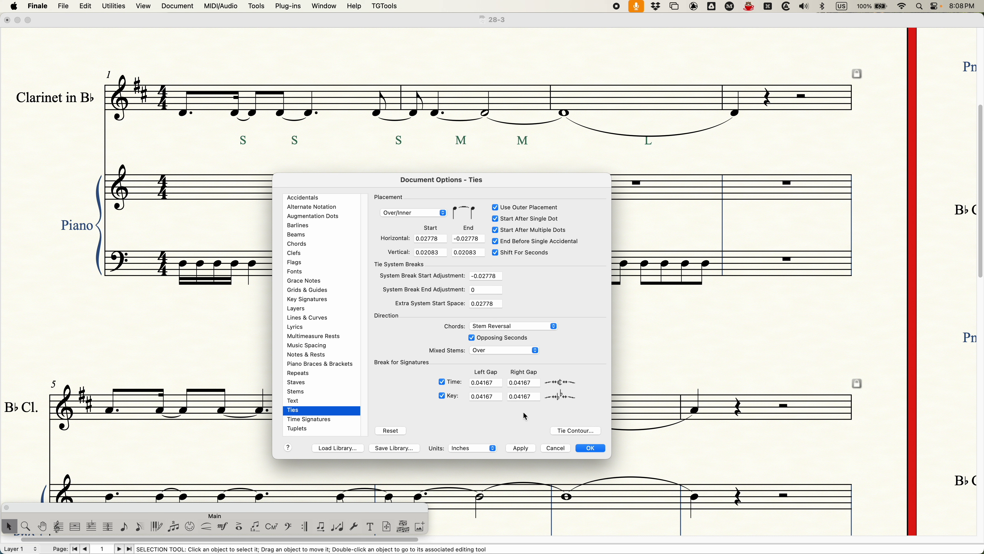
{"action": "left_click", "coordinate": [521, 448]}
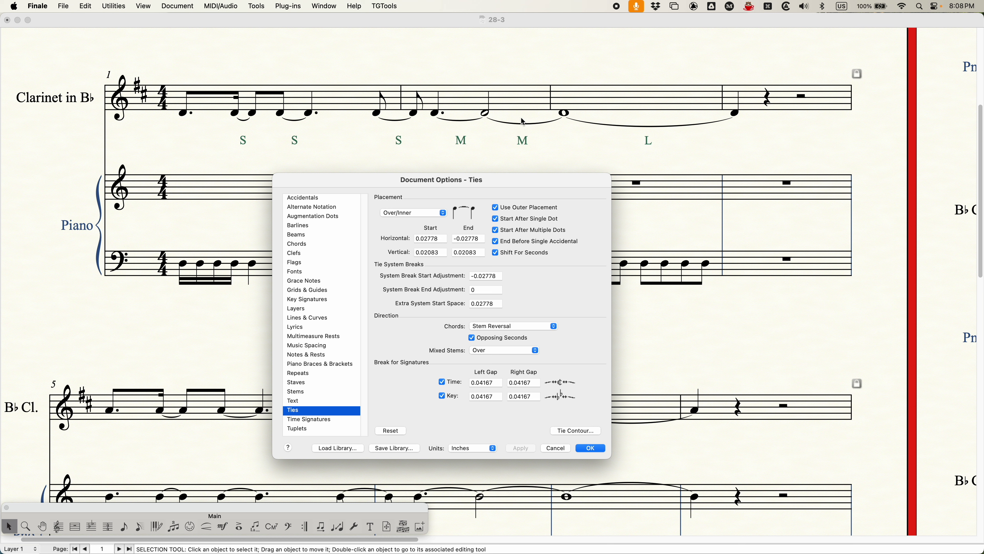
Examine the height values of the Medium and Long tie styles in the Tie Contour settings, with the first clarinet line in view.
{"action": "left_click", "coordinate": [575, 431]}
{"action": "left_click_drag", "start_coordinate": [547, 109], "coordinate": [597, 221]}
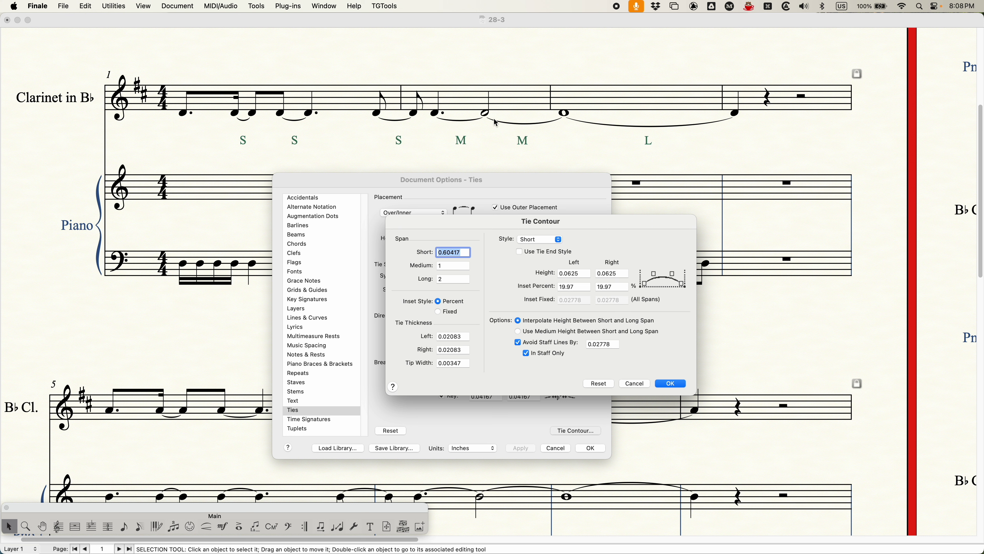
{"action": "left_click", "coordinate": [417, 266]}
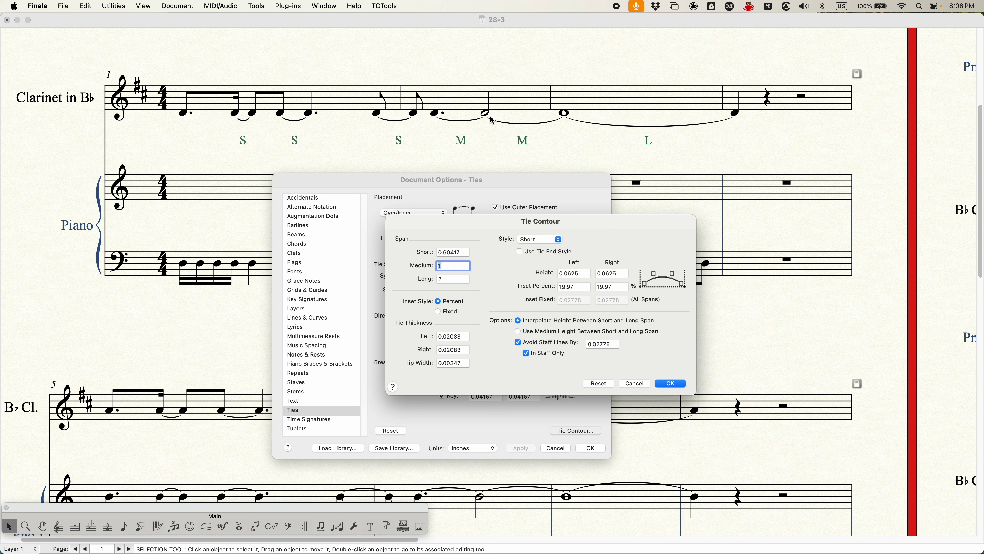
{"action": "left_click", "coordinate": [543, 239]}
{"action": "left_click", "coordinate": [533, 249]}
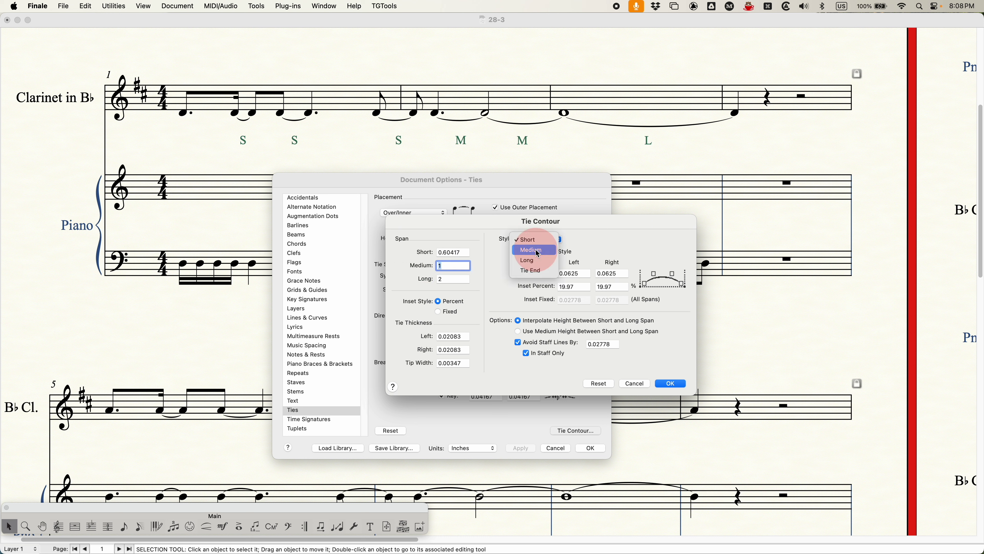
{"action": "left_click", "coordinate": [551, 241]}
{"action": "left_click", "coordinate": [546, 249]}
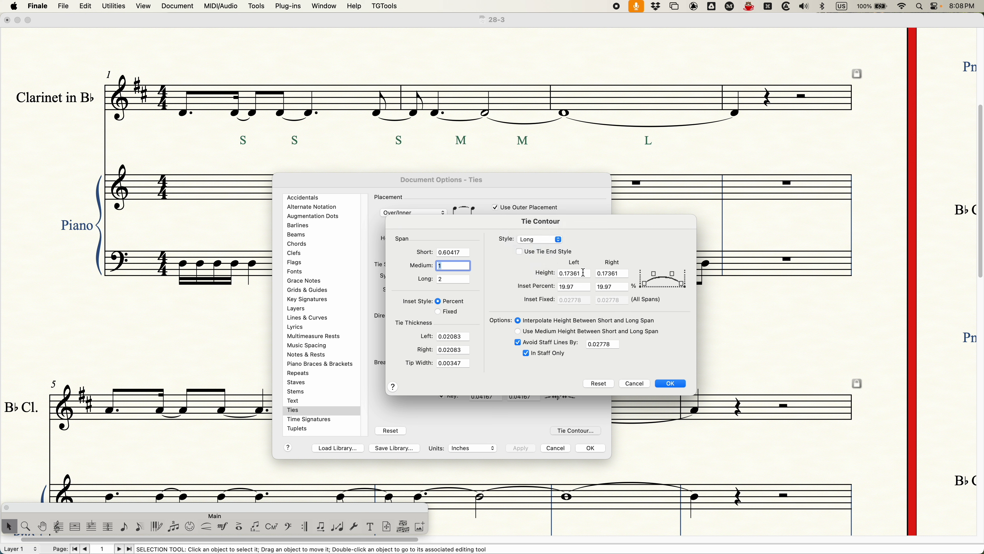
{"action": "left_click_drag", "start_coordinate": [586, 273], "coordinate": [565, 274]}
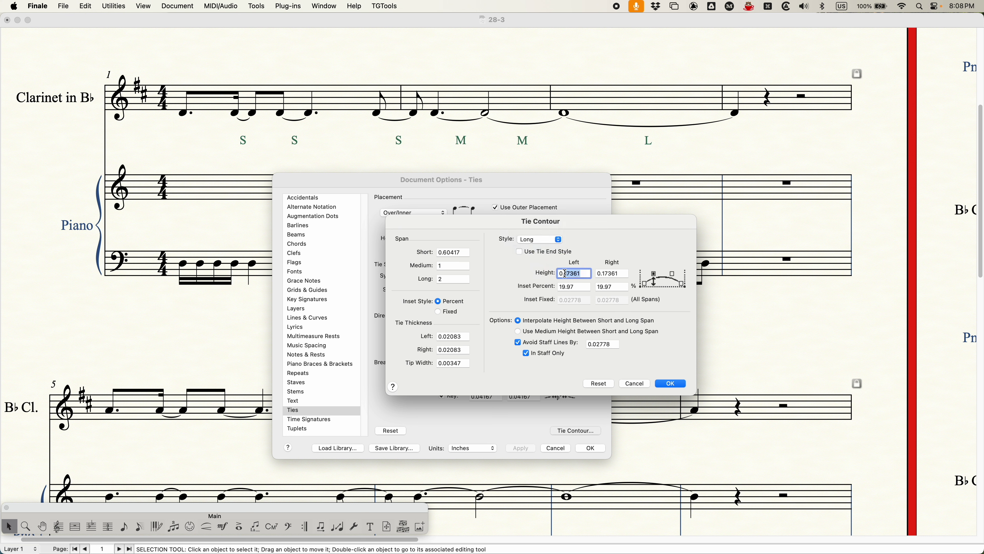
Set the Short style's left and right height to 0.12, and apply the change to the score.
{"action": "left_click", "coordinate": [551, 243]}
{"action": "left_click", "coordinate": [548, 240]}
{"action": "left_click", "coordinate": [540, 239]}
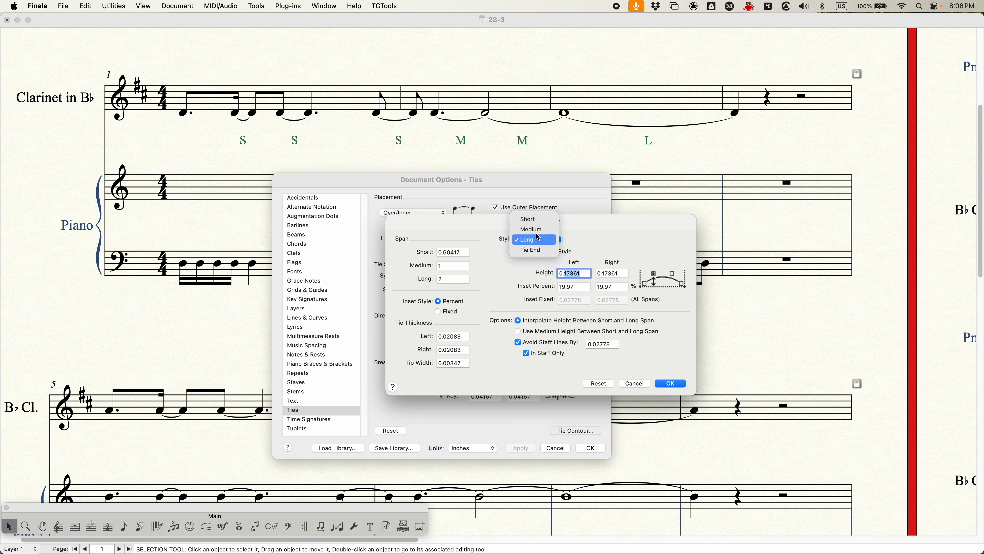
{"action": "left_click", "coordinate": [533, 219]}
{"action": "type", "text": "0.12"}
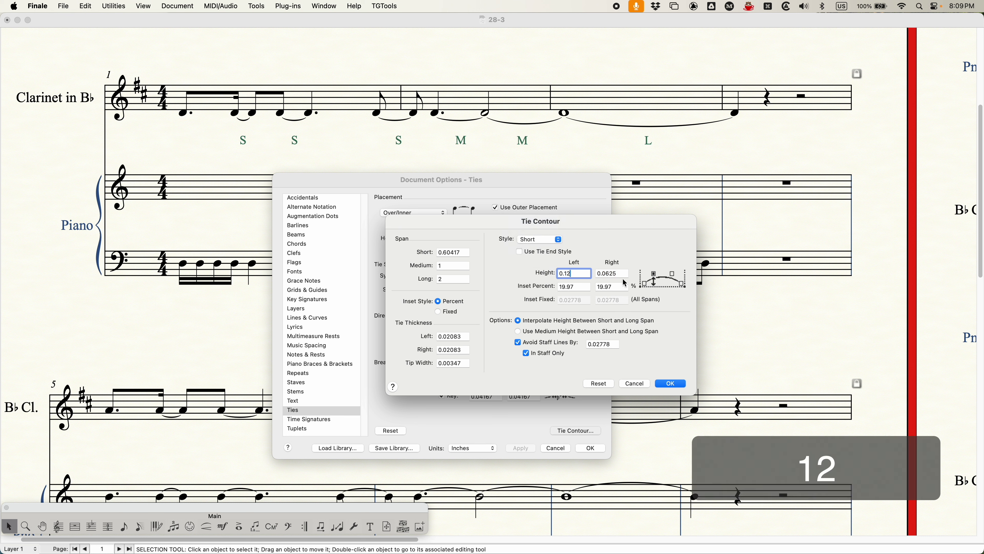
{"action": "double_click", "coordinate": [606, 273]}
{"action": "type", "text": "0.12"}
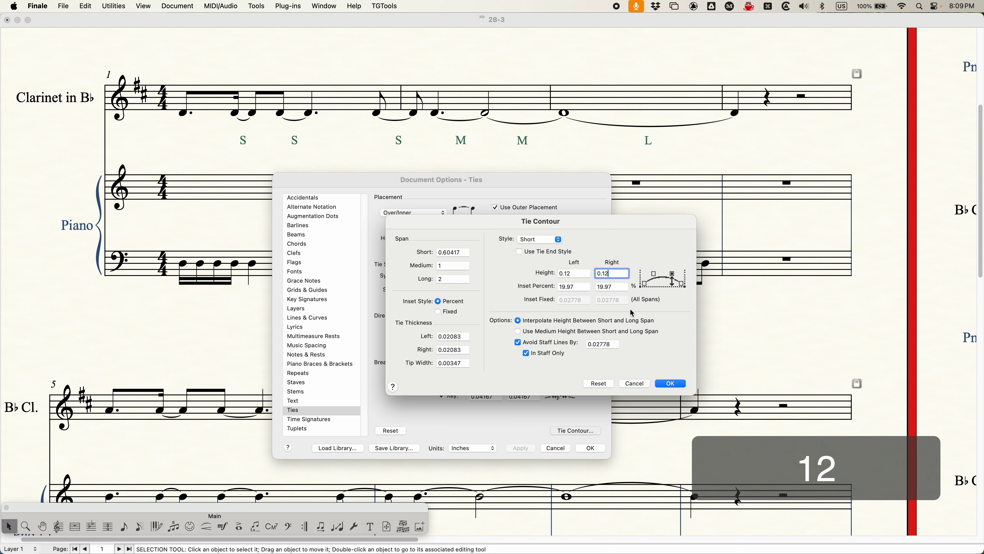
{"action": "left_click", "coordinate": [667, 384]}
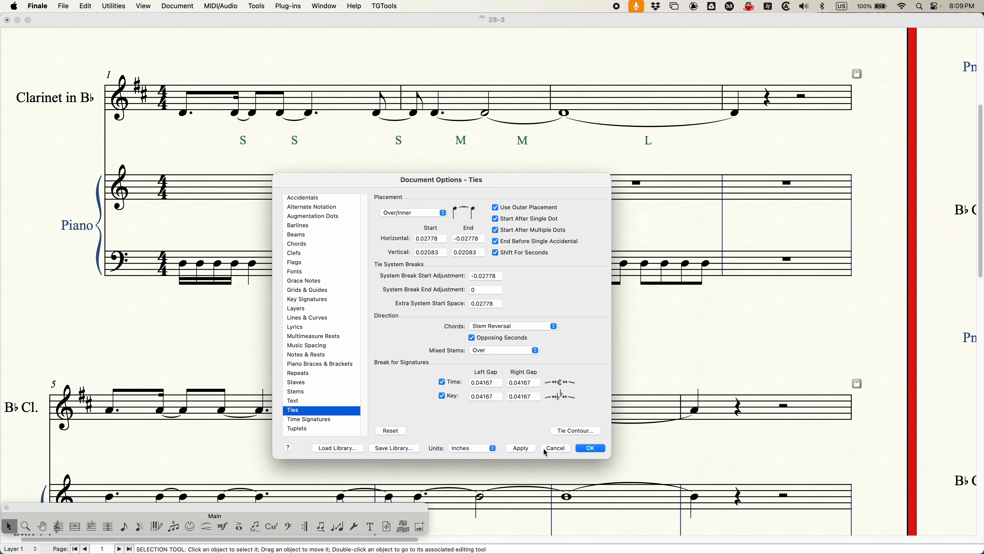
{"action": "left_click", "coordinate": [521, 449]}
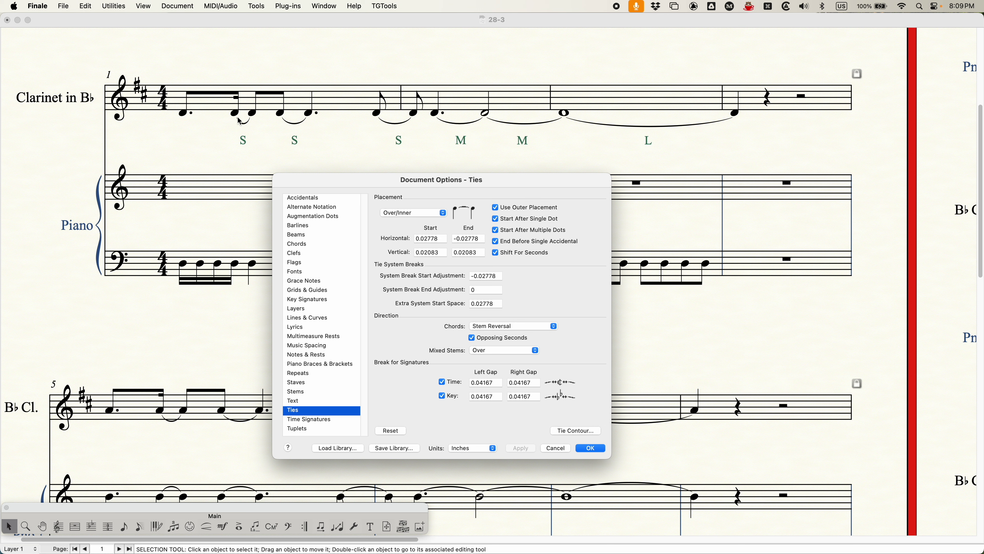
Restore the default tie contour heights and apply them to the score.
{"action": "left_click", "coordinate": [578, 430]}
{"action": "left_click", "coordinate": [549, 272]}
{"action": "left_click", "coordinate": [622, 272]}
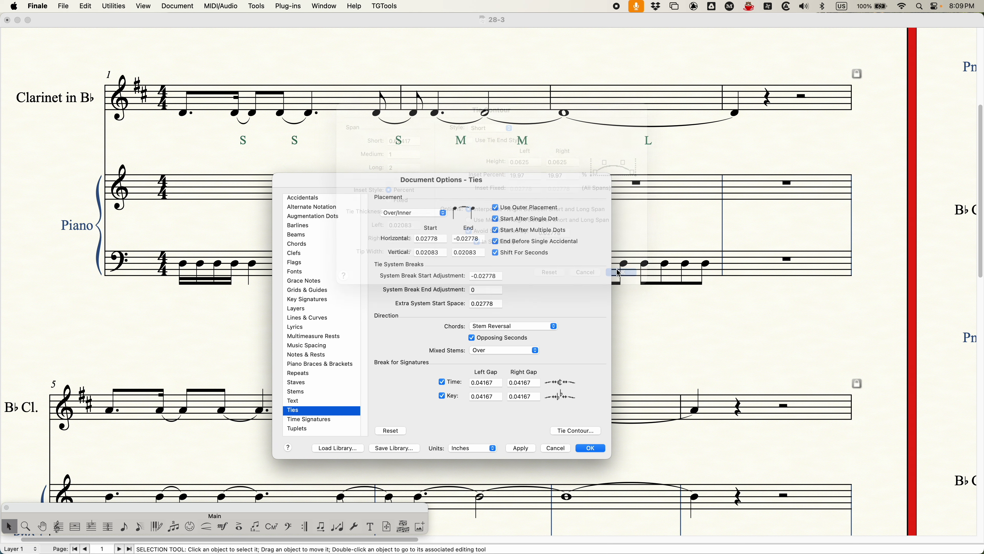
{"action": "left_click", "coordinate": [524, 449]}
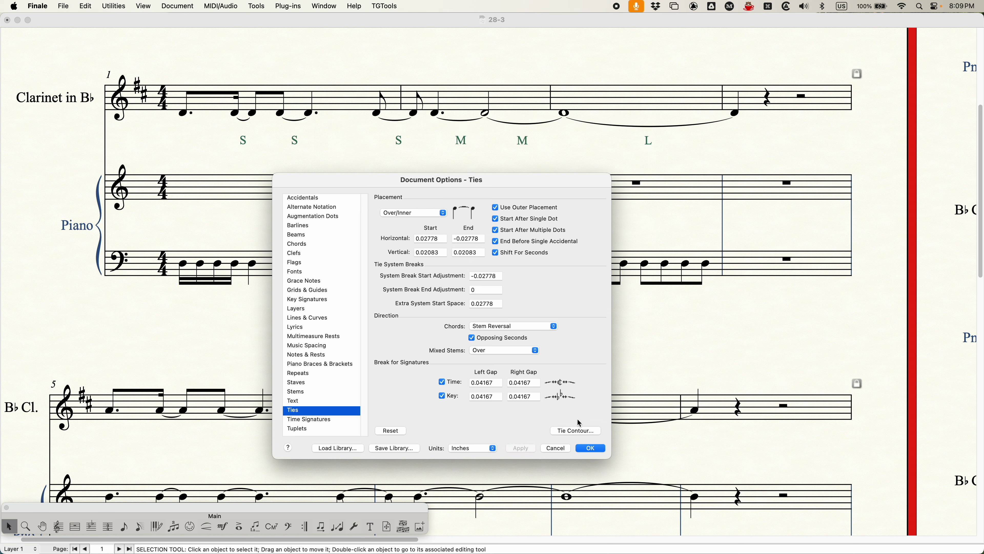
Reopen the Tie Contour settings and set the Short style's left and right inset percent to 8.
{"action": "left_click", "coordinate": [576, 430]}
{"action": "left_click_drag", "start_coordinate": [566, 109], "coordinate": [616, 227]}
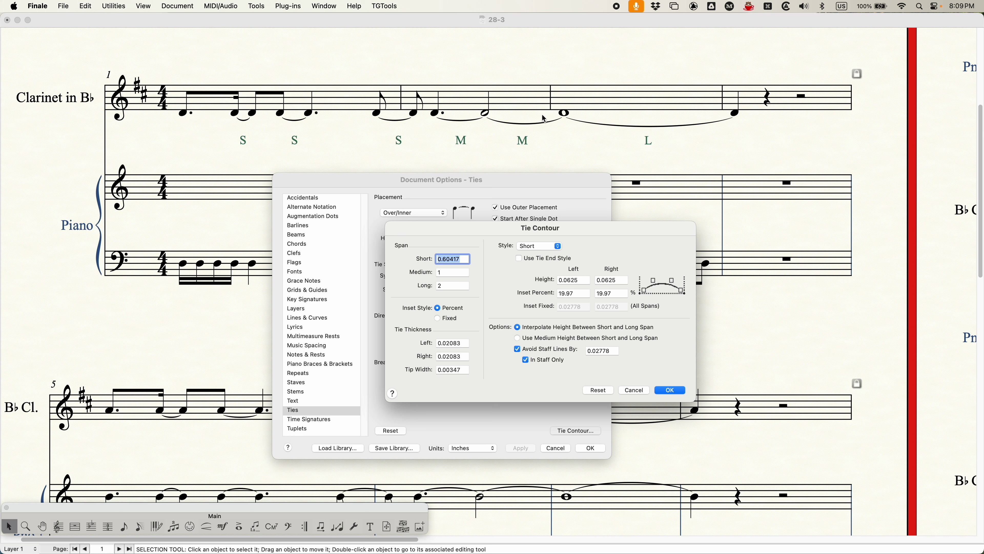
{"action": "left_click", "coordinate": [567, 295]}
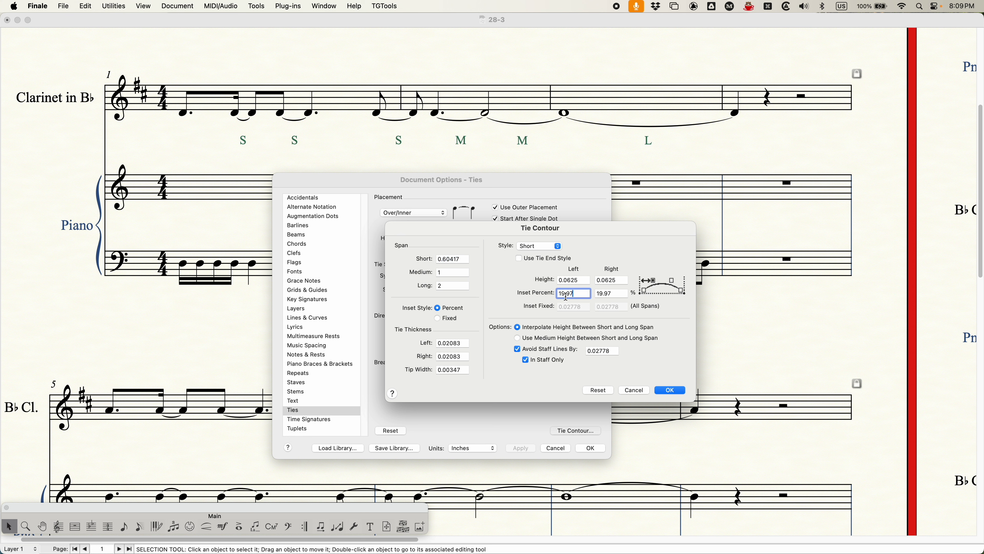
{"action": "double_click", "coordinate": [561, 295]}
{"action": "type", "text": "8"}
{"action": "double_click", "coordinate": [612, 294]}
{"action": "type", "text": "8"}
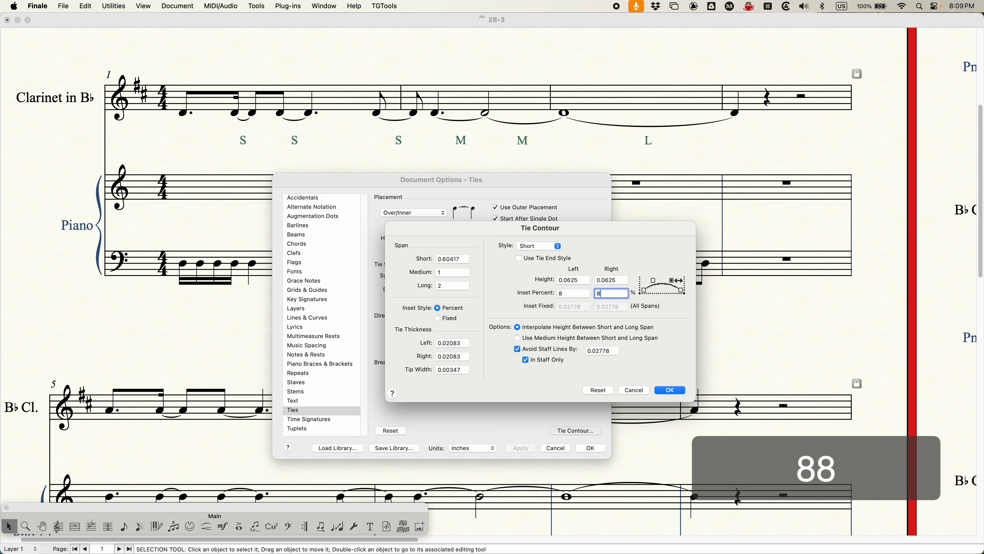
Set the Medium style's left and right inset percent to 8.
{"action": "left_click", "coordinate": [555, 250]}
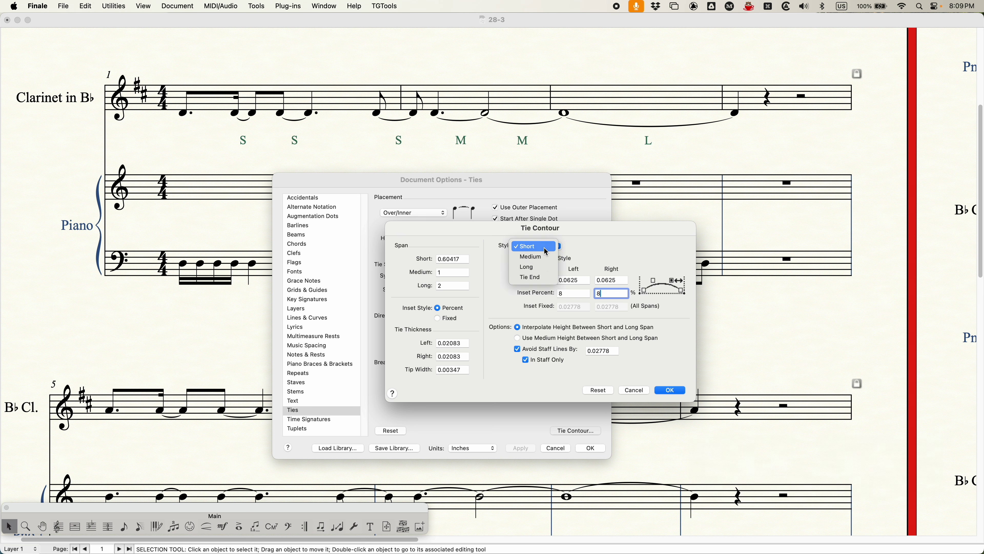
{"action": "left_click", "coordinate": [531, 257]}
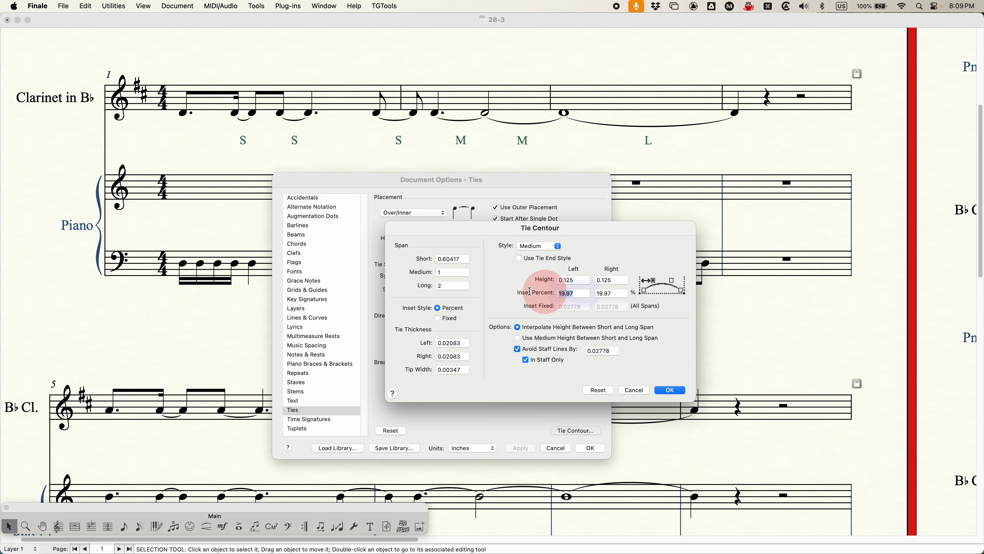
{"action": "type", "text": "8"}
{"action": "double_click", "coordinate": [612, 293]}
{"action": "type", "text": "8"}
Set the Long style's left and right inset percent to 8, and apply the inset changes to the score.
{"action": "left_click", "coordinate": [550, 246]}
{"action": "left_click", "coordinate": [544, 257]}
{"action": "type", "text": "8"}
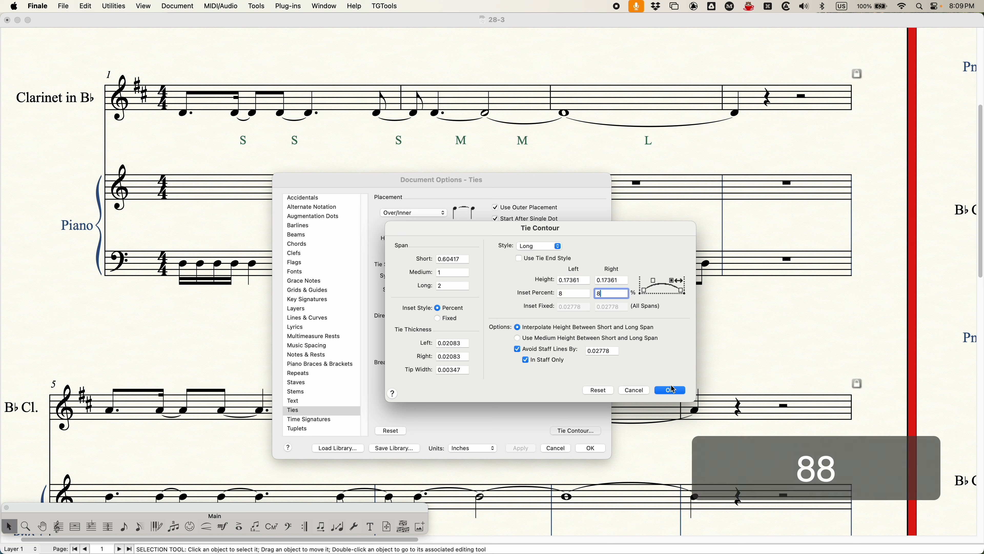
{"action": "left_click", "coordinate": [673, 388]}
{"action": "left_click", "coordinate": [520, 450]}
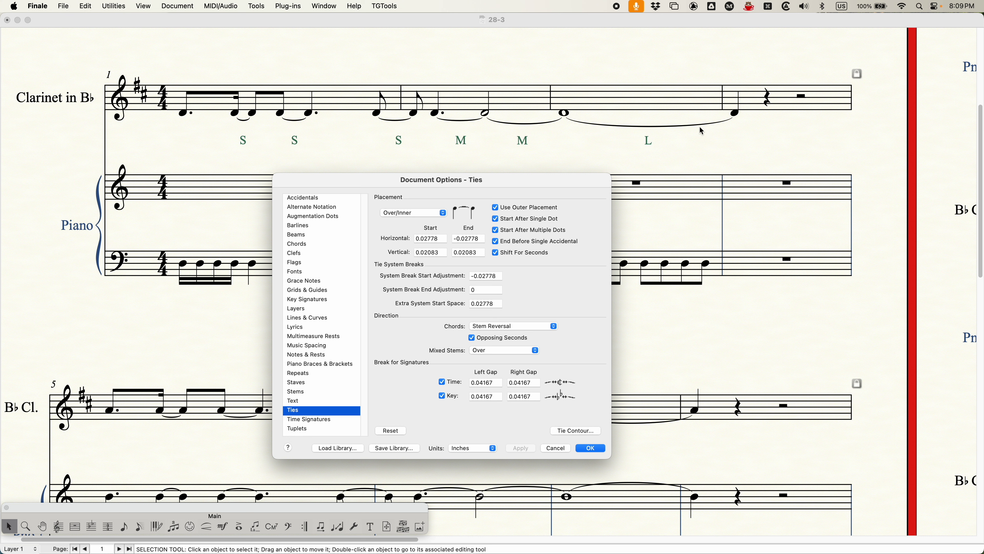
Reset the tie contour insets to their default values and apply the reset to the score.
{"action": "left_click", "coordinate": [577, 431]}
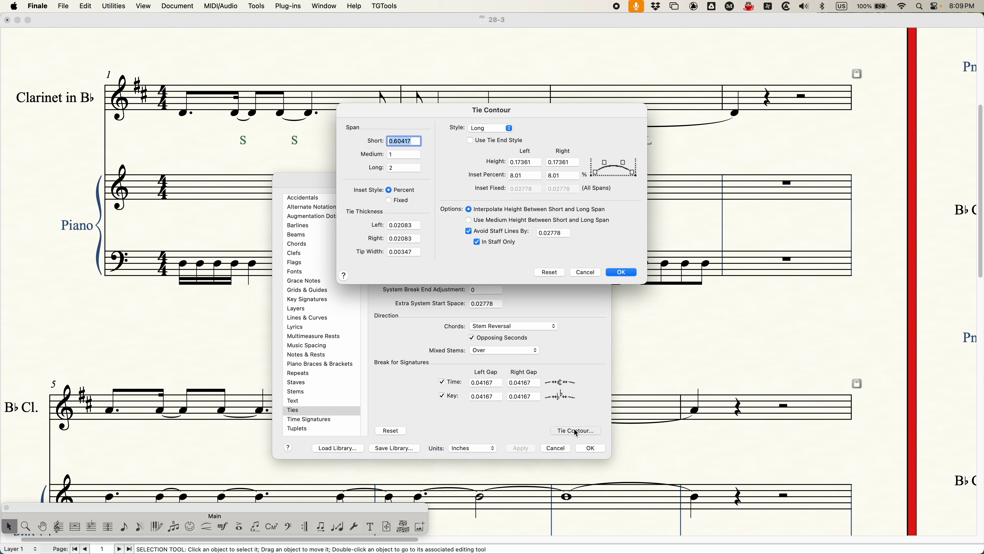
{"action": "left_click", "coordinate": [544, 272]}
{"action": "left_click", "coordinate": [537, 114]}
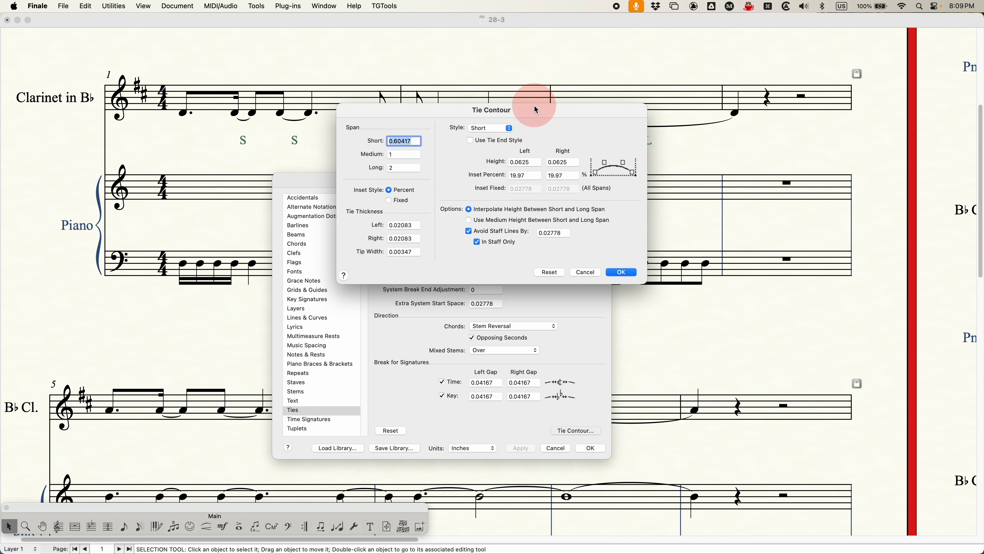
{"action": "left_click_drag", "start_coordinate": [537, 114], "coordinate": [566, 237]}
{"action": "left_click", "coordinate": [650, 386]}
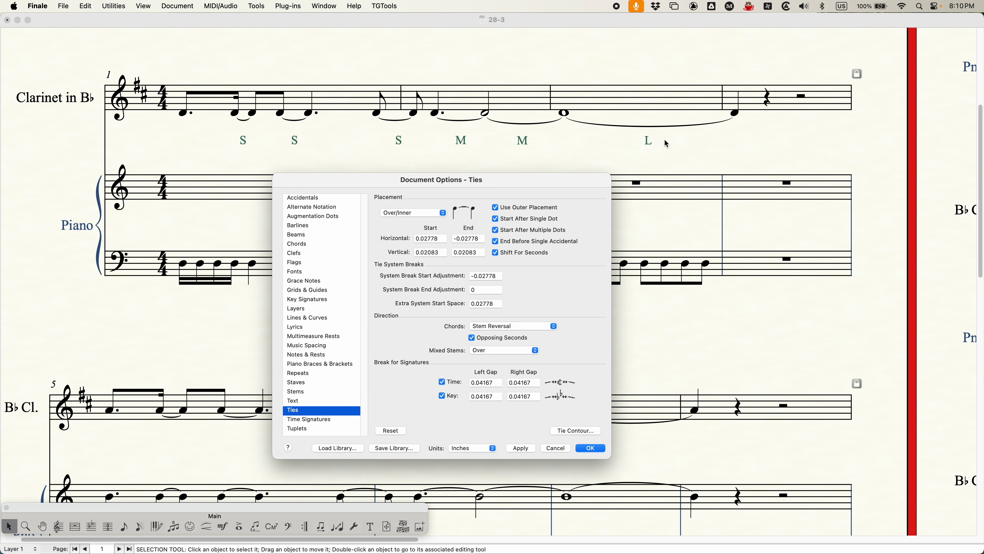
{"action": "left_click", "coordinate": [523, 452]}
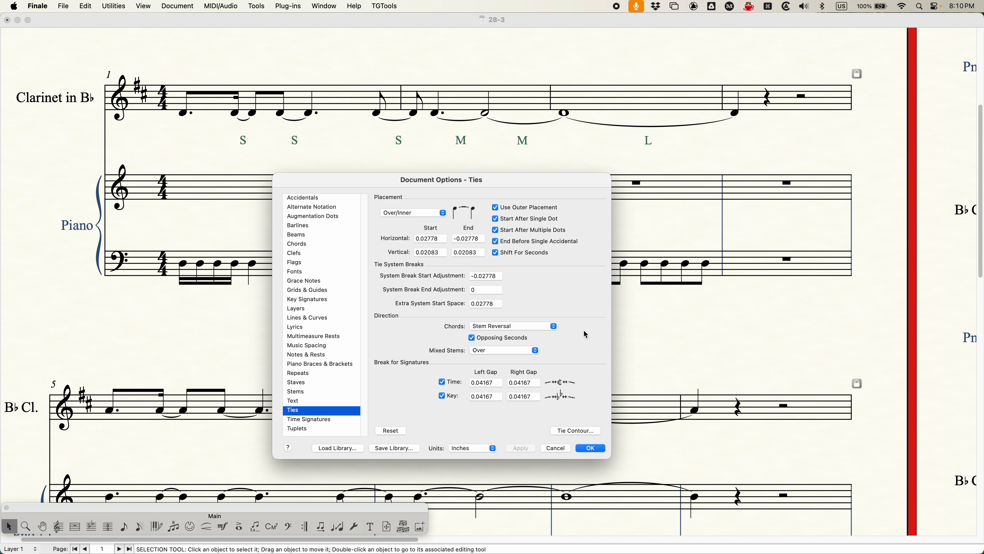
Change the tie contour inset style to Fixed, check the Medium and Short styles, and apply the change to the score.
{"action": "left_click", "coordinate": [566, 432]}
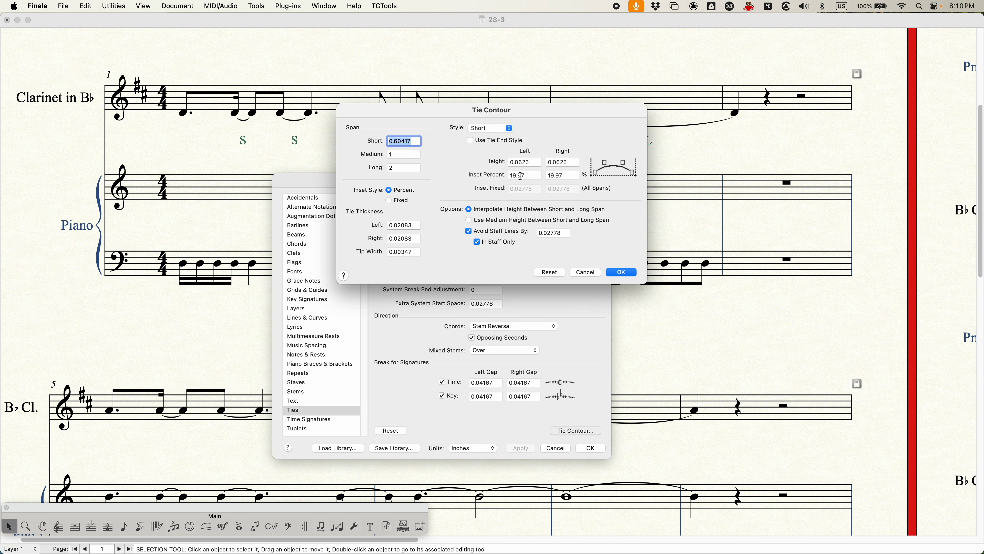
{"action": "left_click", "coordinate": [389, 201]}
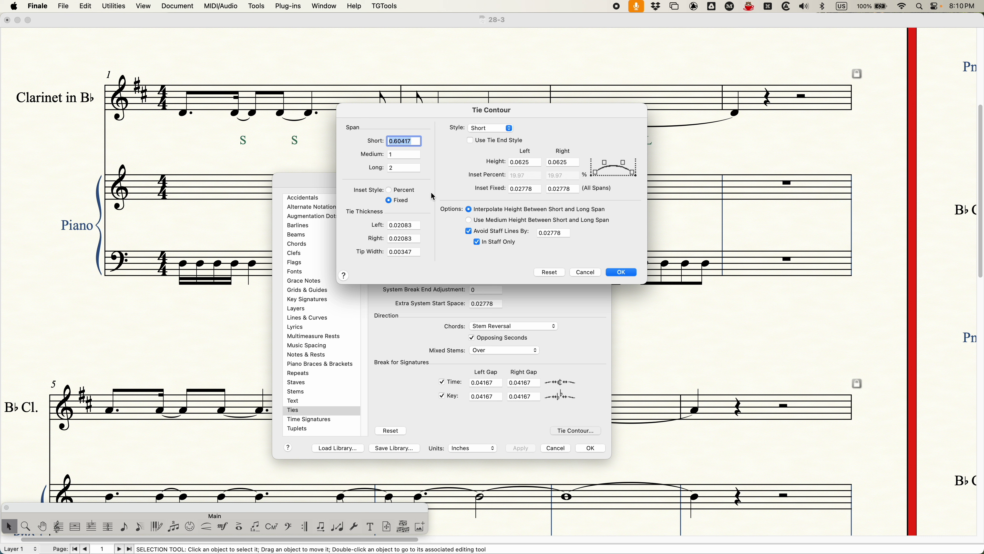
{"action": "left_click", "coordinate": [495, 128]}
{"action": "left_click", "coordinate": [502, 136]}
{"action": "left_click", "coordinate": [474, 131]}
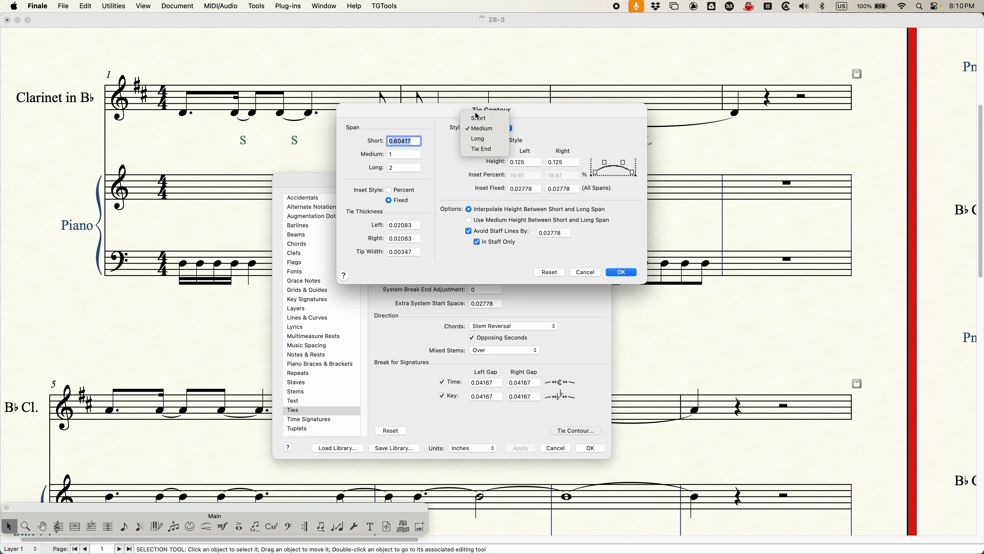
{"action": "left_click", "coordinate": [477, 117]}
{"action": "left_click", "coordinate": [625, 273]}
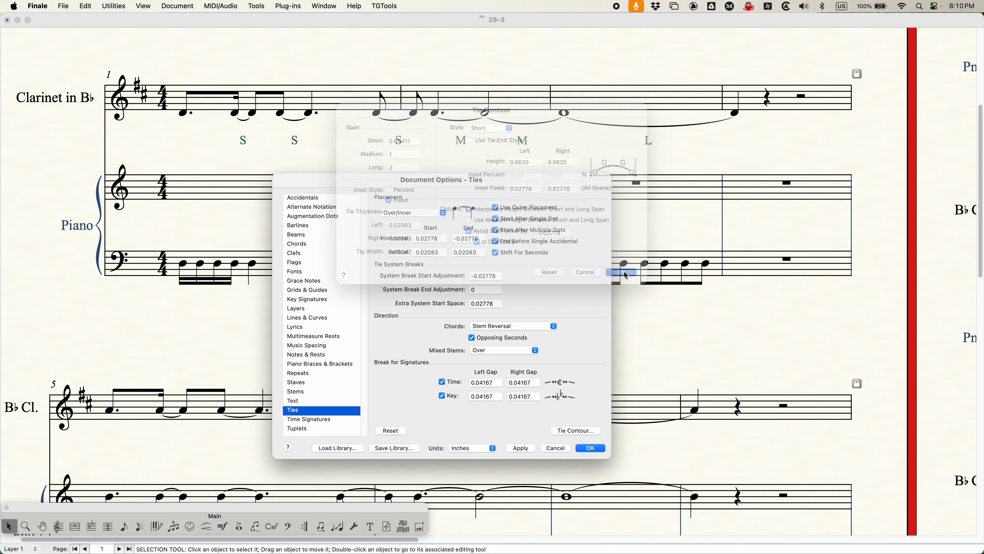
{"action": "left_click", "coordinate": [525, 451]}
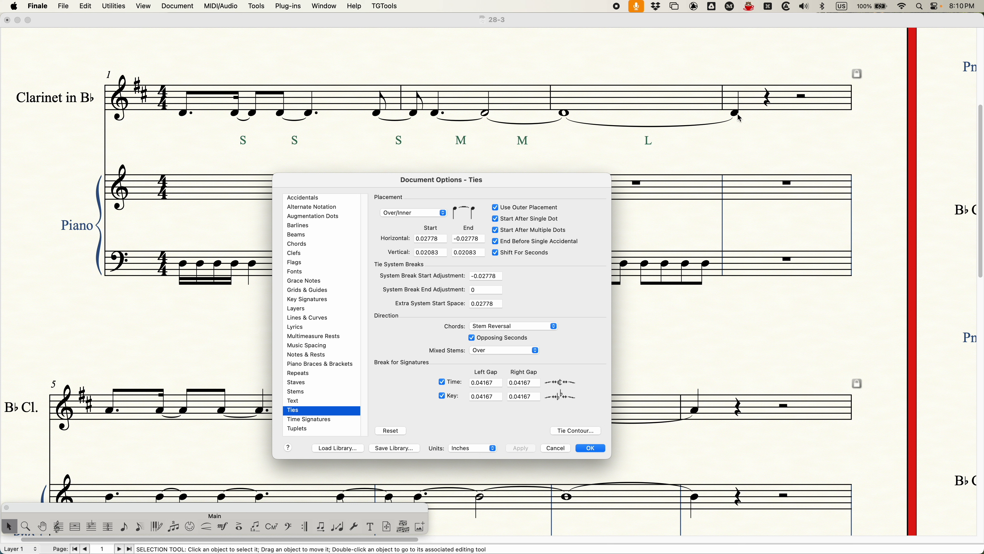
Close the document options and examine the medium and long tie shapes in the first clarinet line up close.
{"action": "left_click", "coordinate": [554, 448]}
{"action": "key", "text": "super+equal"}
{"action": "key", "text": "super+equal"}
{"action": "key", "text": "super+equal"}
{"action": "scroll", "coordinate": [583, 378], "scroll_direction": "right", "scroll_amount": 15}
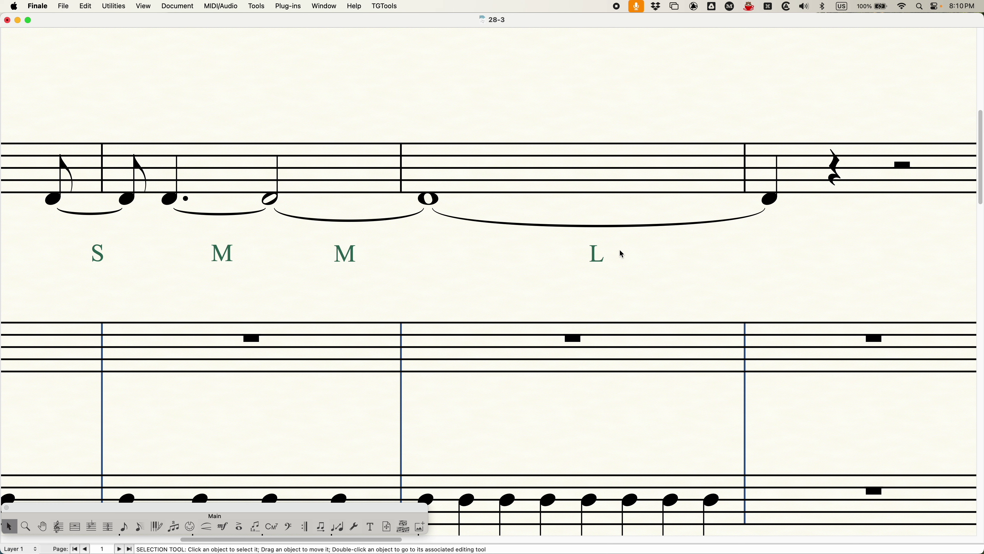
{"action": "key", "text": "super+minus"}
{"action": "key", "text": "super+minus"}
{"action": "key", "text": "super+minus"}
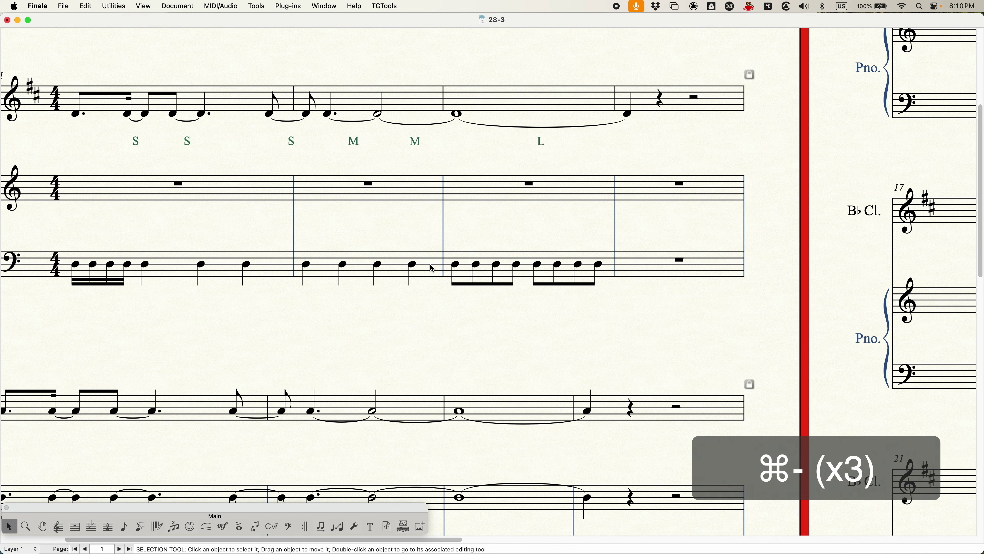
Reopen the tie contour settings from the document options and reset them to the default values, including the Percent inset style.
{"action": "key", "text": "super+alt+a"}
{"action": "left_click", "coordinate": [621, 333]}
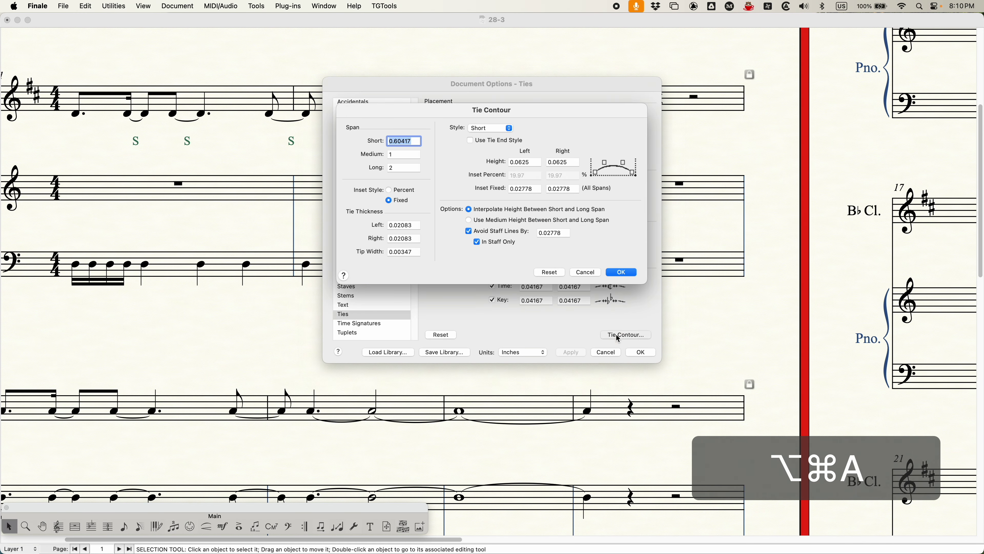
{"action": "left_click", "coordinate": [617, 278]}
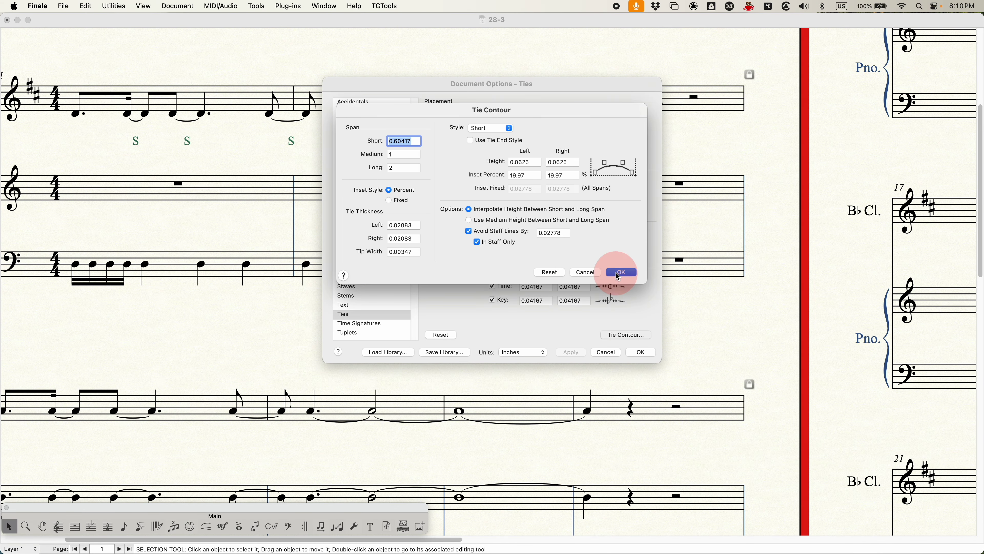
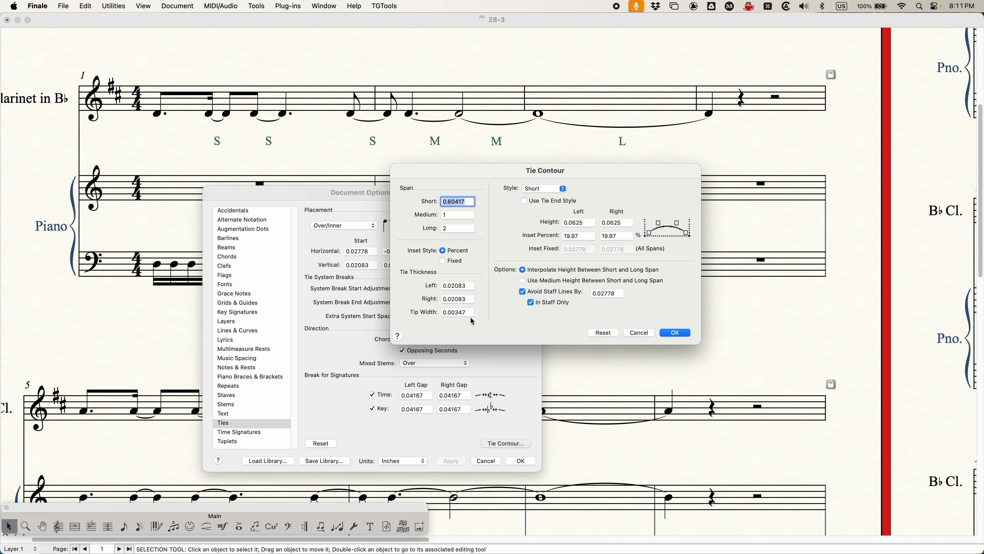
Set both the left and right tie thickness to 0.05083 inches and apply the change to the score.
{"action": "left_click", "coordinate": [414, 285]}
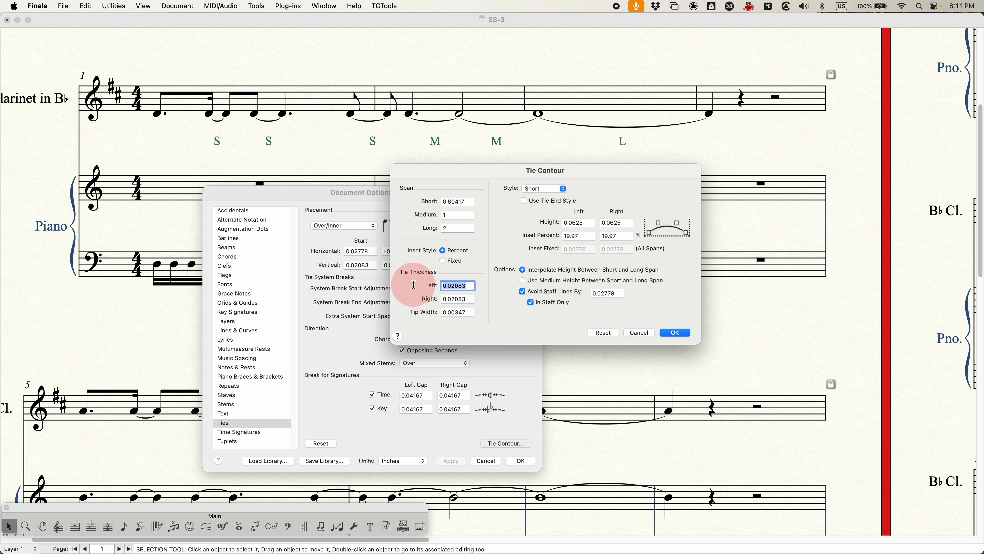
{"action": "left_click", "coordinate": [472, 312]}
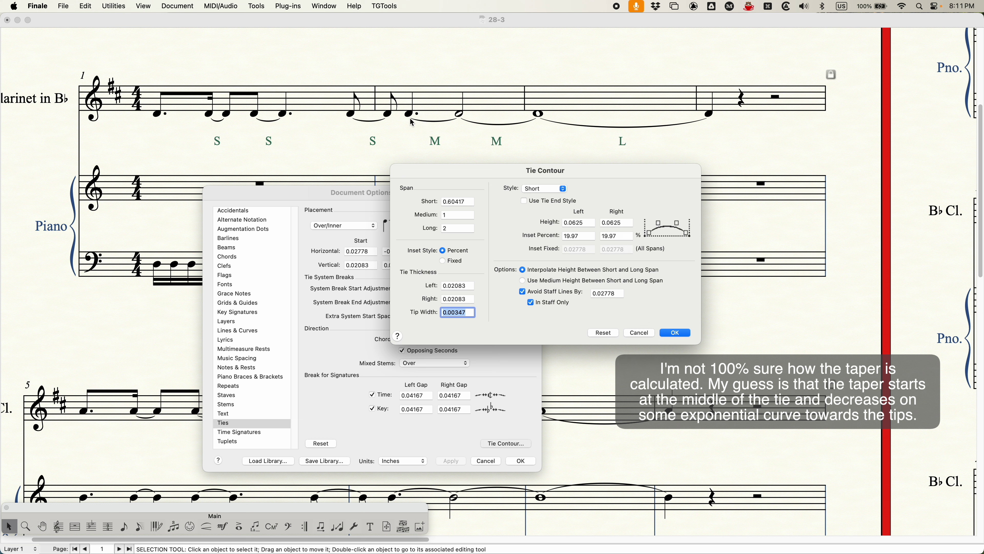
{"action": "left_click", "coordinate": [455, 285]}
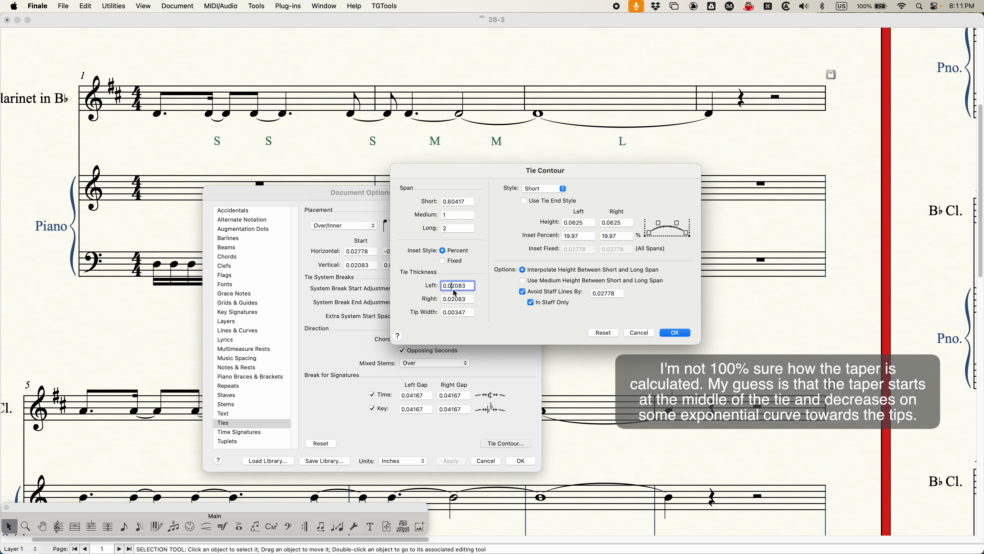
{"action": "type", "text": "5"}
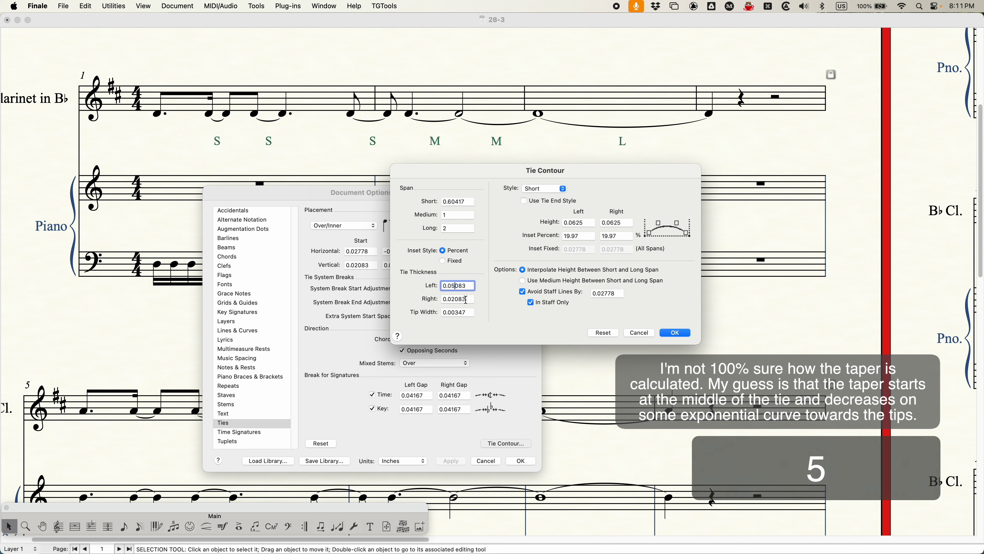
{"action": "left_click", "coordinate": [456, 300]}
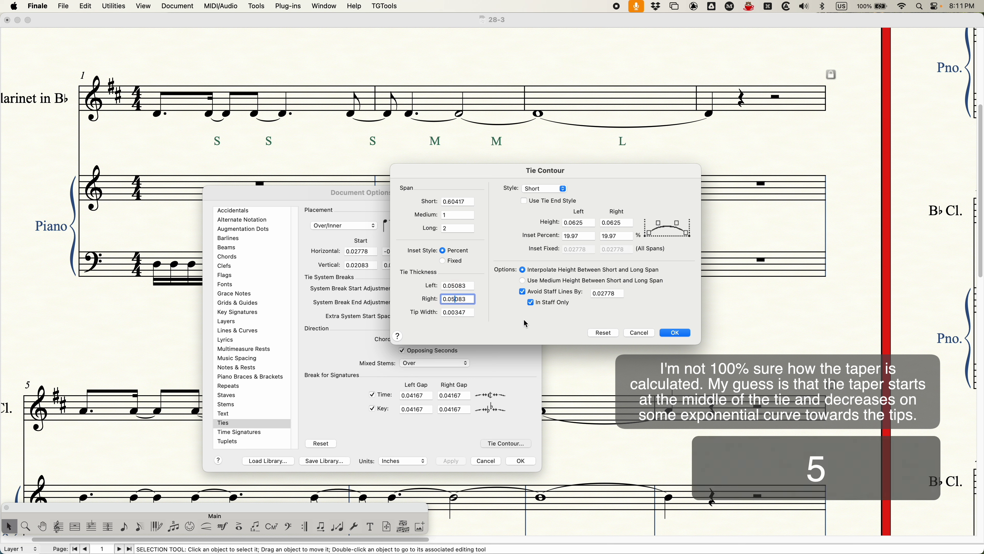
{"action": "left_click", "coordinate": [688, 334]}
{"action": "left_click", "coordinate": [457, 462]}
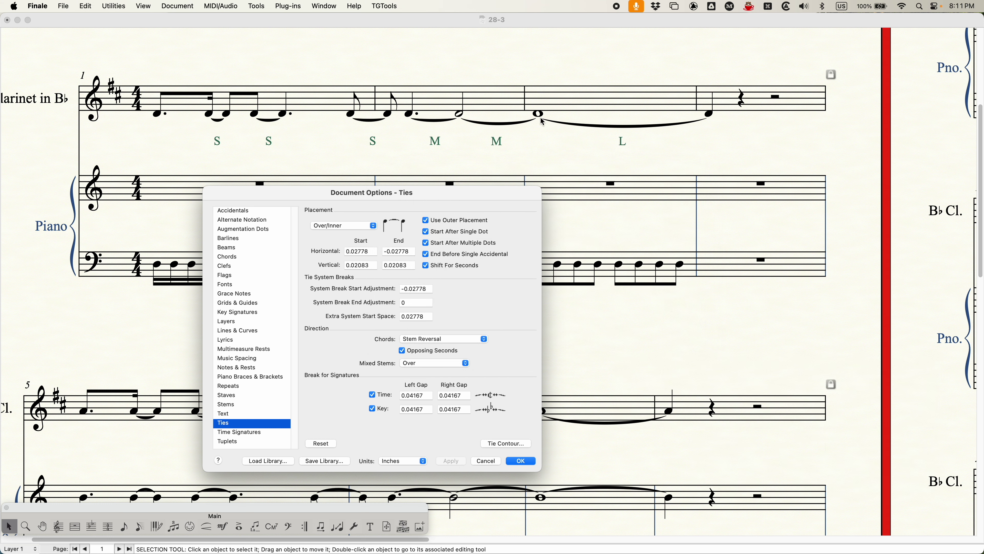
Reset the tie contour settings to restore the default left and right tie thickness.
{"action": "key", "text": "super+z"}
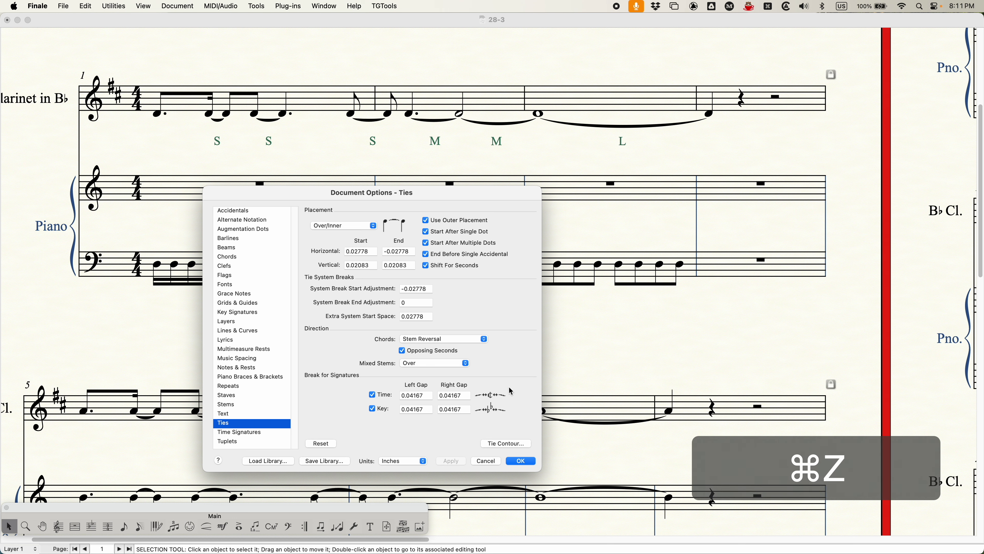
{"action": "left_click", "coordinate": [502, 443]}
{"action": "left_click", "coordinate": [551, 273]}
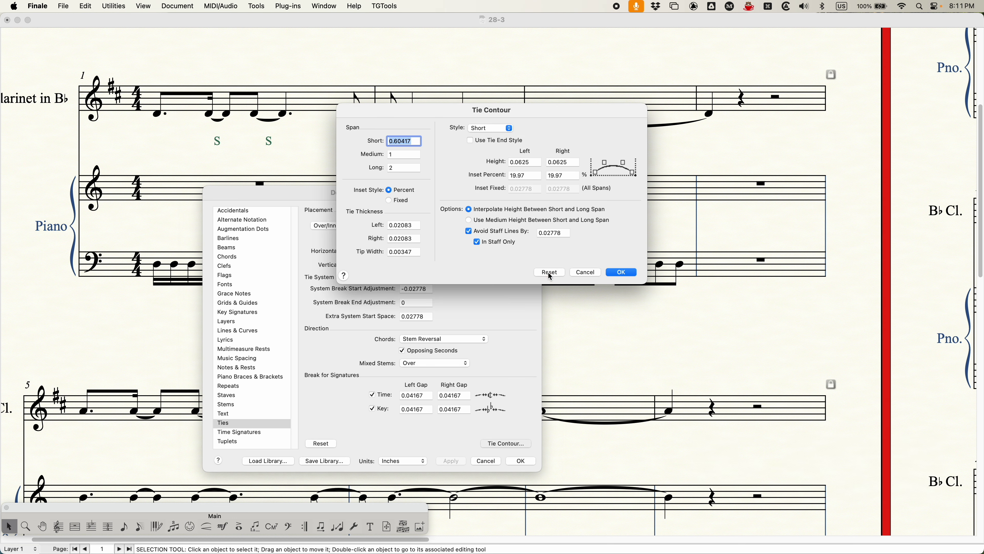
Set the tie tip width to 0.02083 inches, matching the left and right thickness, and apply it to the score.
{"action": "left_click_drag", "start_coordinate": [443, 114], "coordinate": [478, 236]}
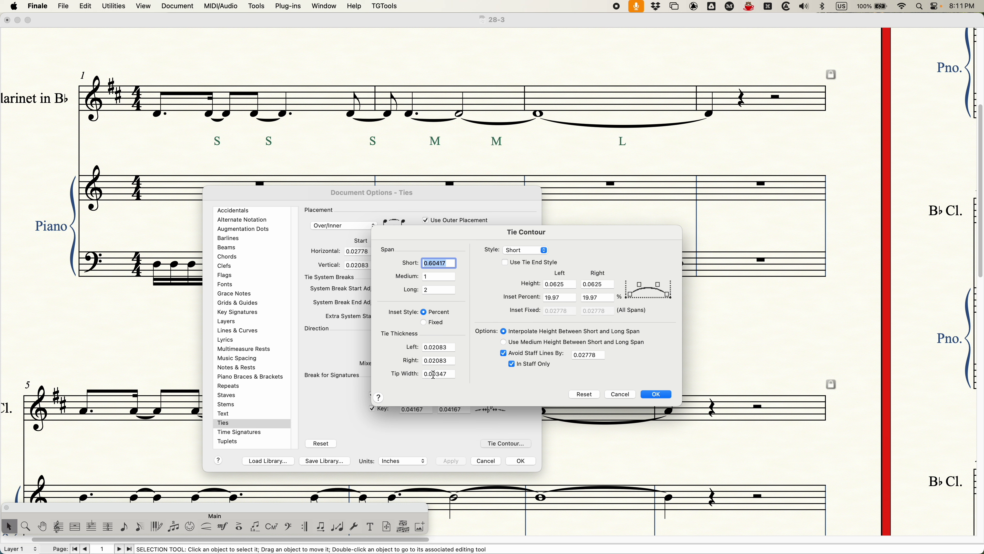
{"action": "left_click_drag", "start_coordinate": [433, 374], "coordinate": [466, 375]}
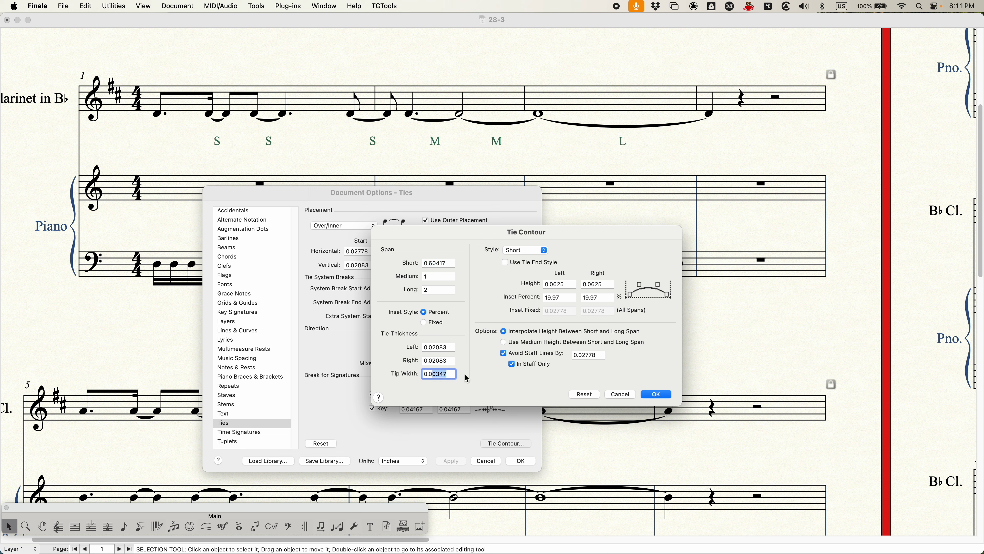
{"action": "type", "text": "2083"}
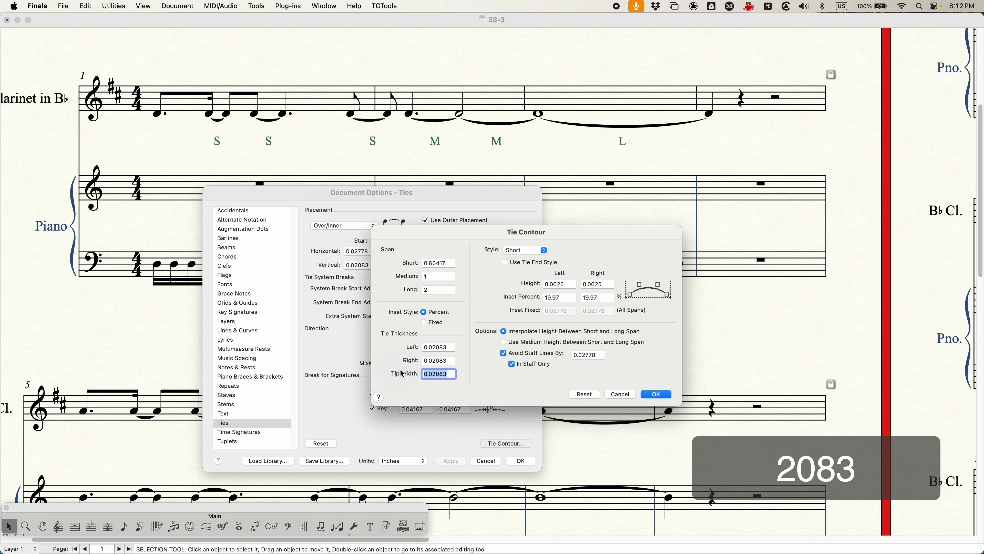
{"action": "double_click", "coordinate": [440, 361]}
{"action": "left_click", "coordinate": [448, 353]}
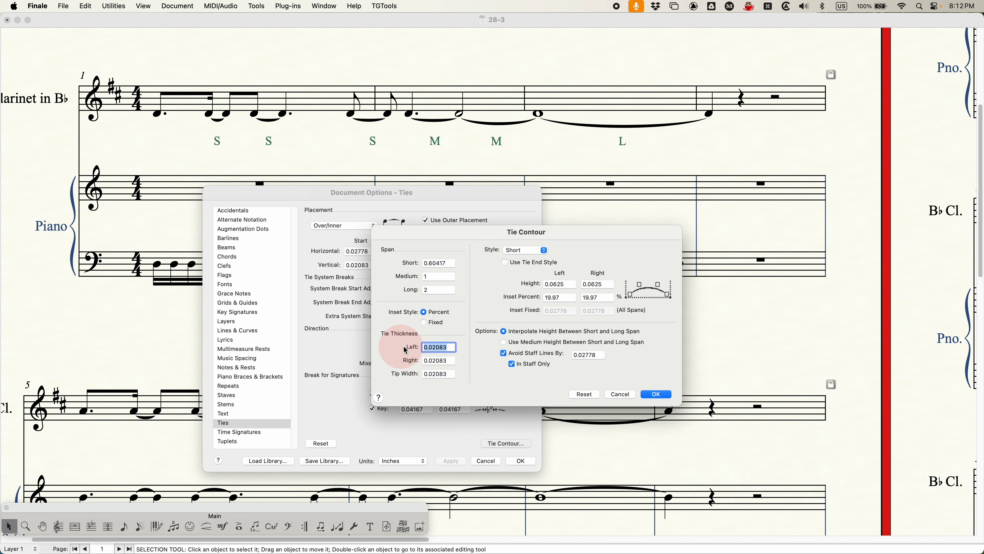
{"action": "left_click", "coordinate": [656, 394]}
{"action": "left_click", "coordinate": [446, 465]}
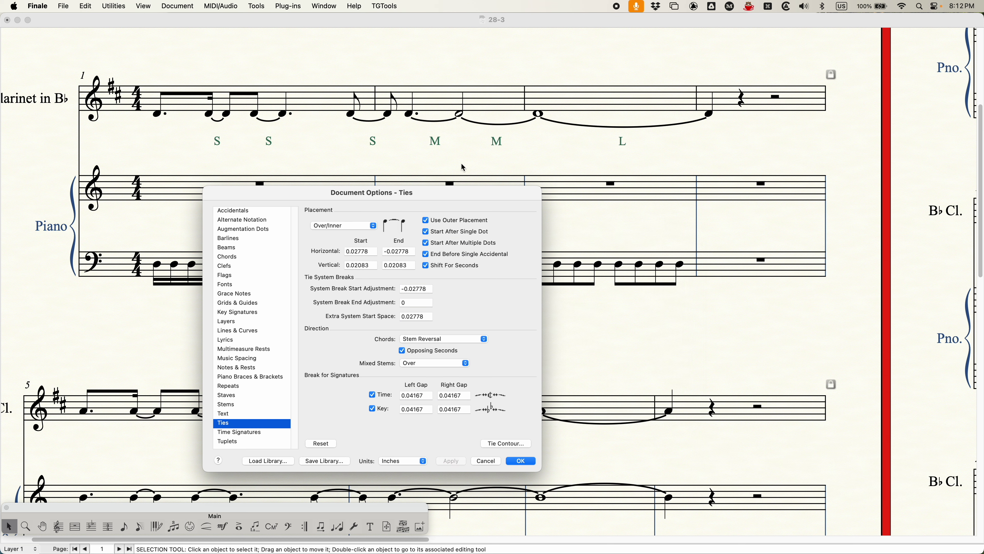
Close the document options and examine the tie tips in the first clarinet line up close.
{"action": "left_click", "coordinate": [521, 460]}
{"action": "key", "text": "super+equal"}
{"action": "key", "text": "super+equal"}
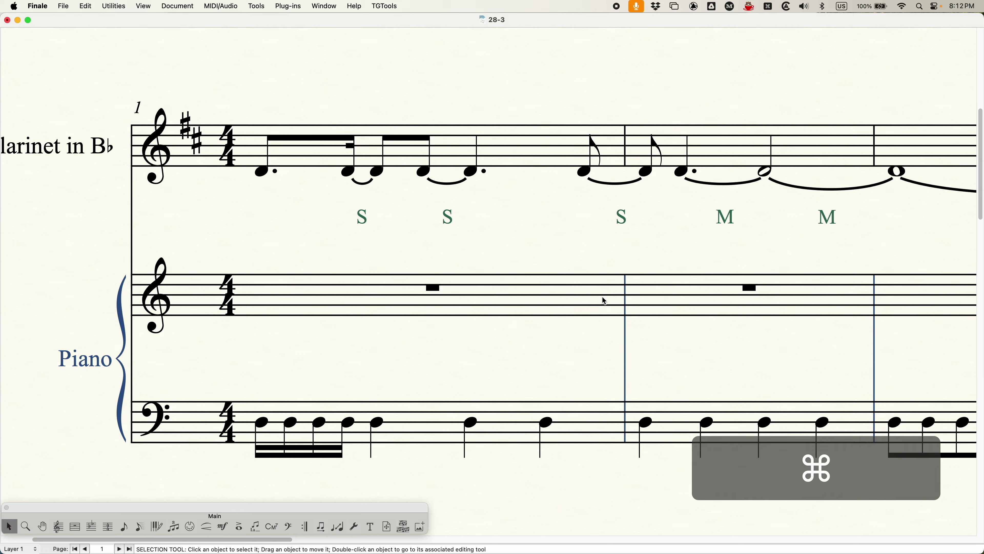
{"action": "key", "text": "super+minus"}
{"action": "key", "text": "super+minus"}
Reopen the tie contour settings and reset them to their defaults, restoring the default tip width.
{"action": "key", "text": "super+alt+a"}
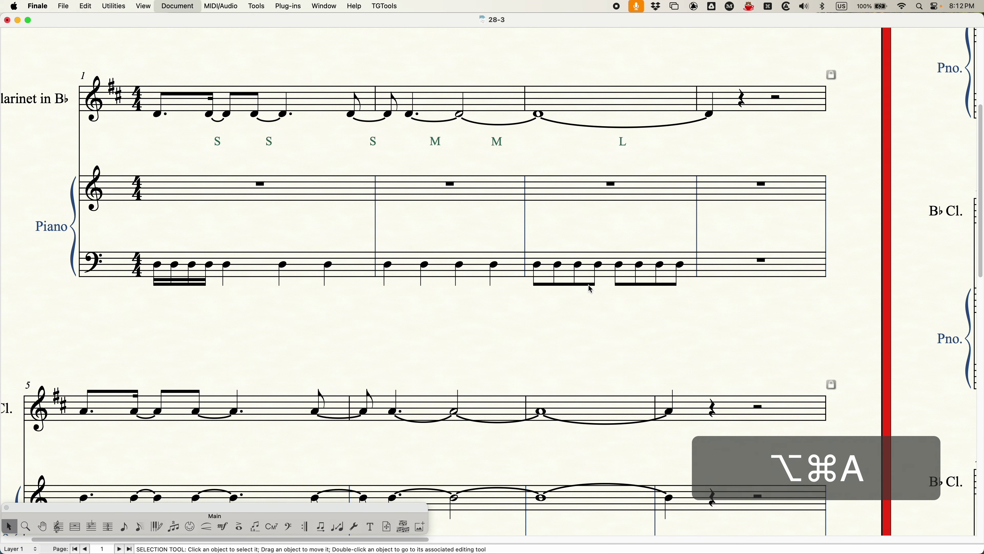
{"action": "left_click", "coordinate": [620, 336]}
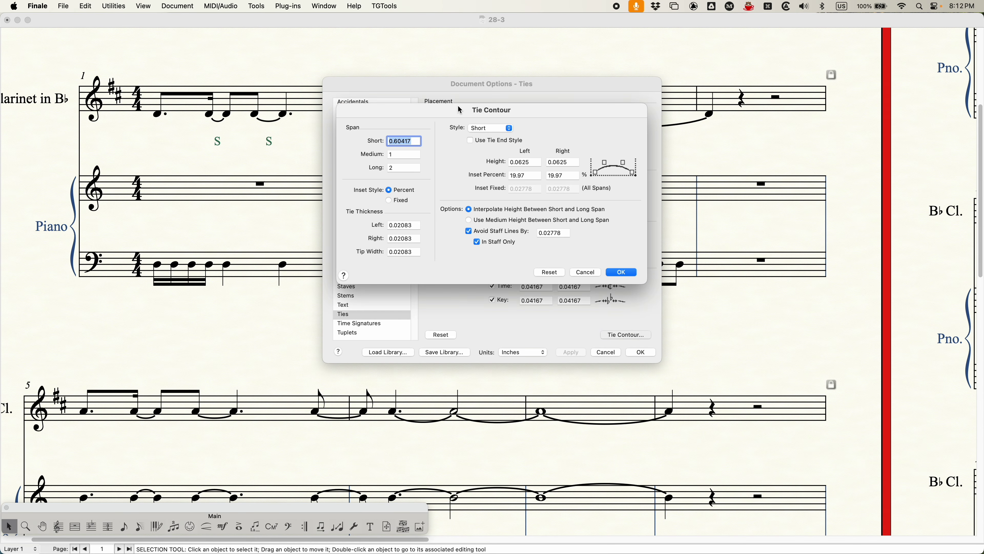
{"action": "left_click", "coordinate": [560, 277]}
{"action": "left_click", "coordinate": [620, 272]}
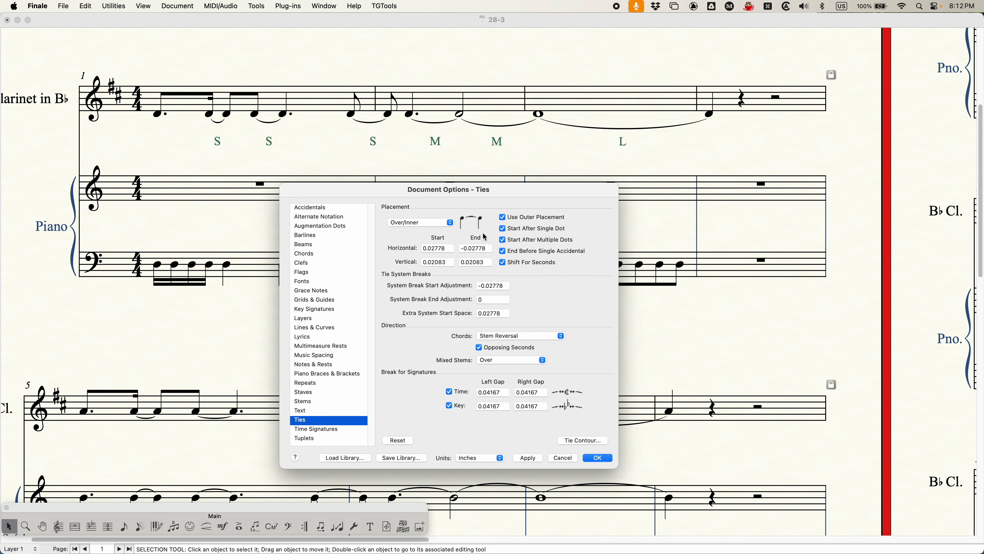
Set the right tie thickness to 0.03 inches in the tie contour settings, keeping the tied notes in view.
{"action": "left_click_drag", "start_coordinate": [459, 191], "coordinate": [454, 186]}
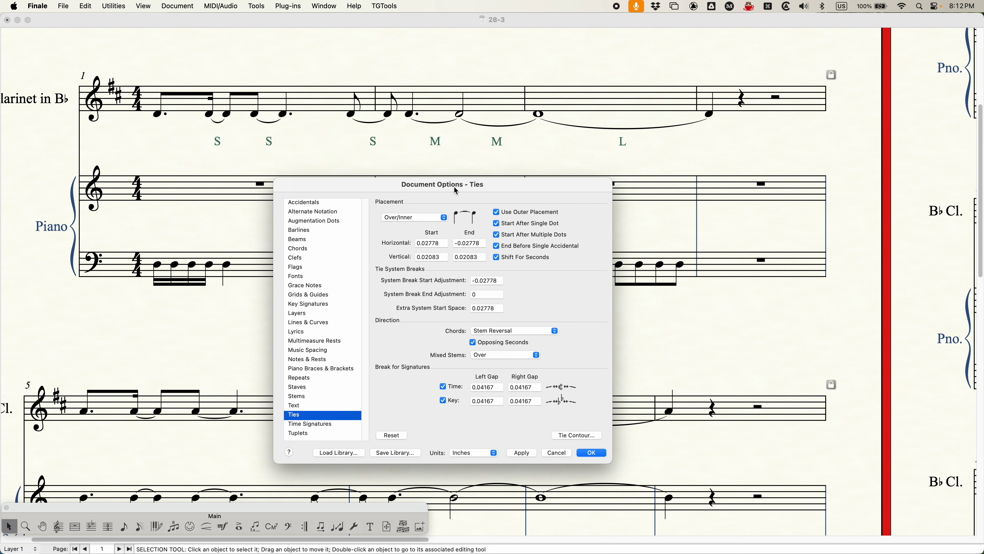
{"action": "left_click", "coordinate": [572, 443]}
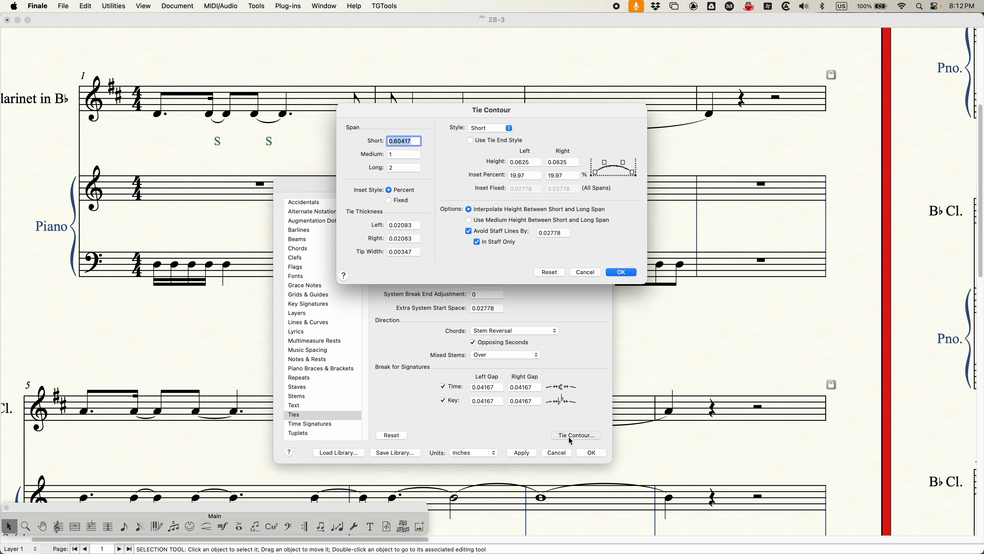
{"action": "left_click_drag", "start_coordinate": [506, 114], "coordinate": [570, 245]}
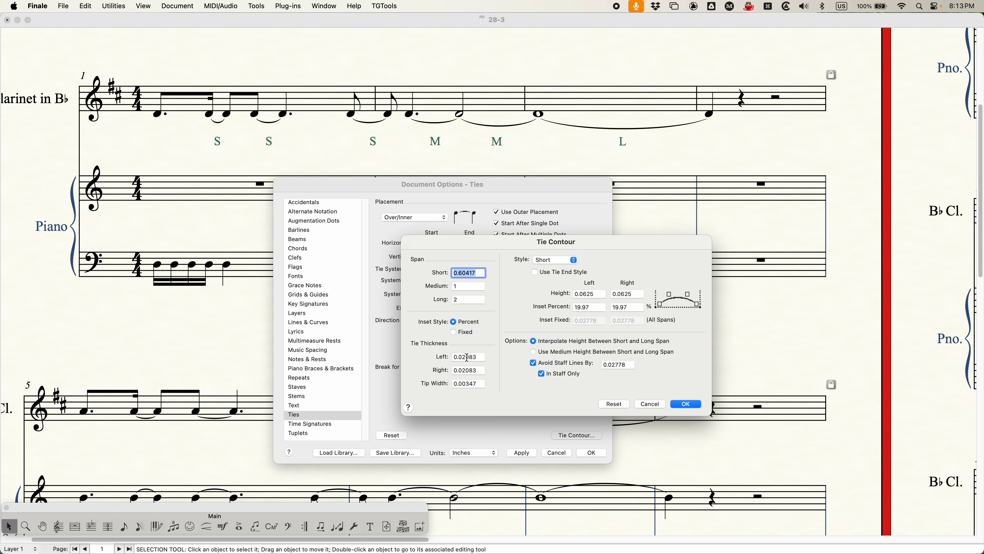
{"action": "left_click_drag", "start_coordinate": [465, 370], "coordinate": [544, 380]}
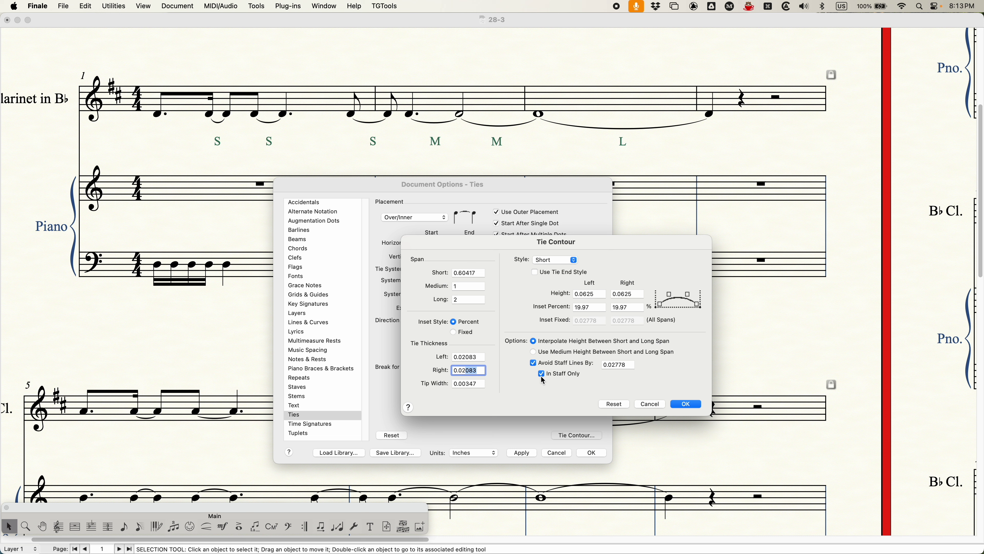
{"action": "key", "text": "BackSpace"}
{"action": "key", "text": "BackSpace"}
{"action": "type", "text": "3"}
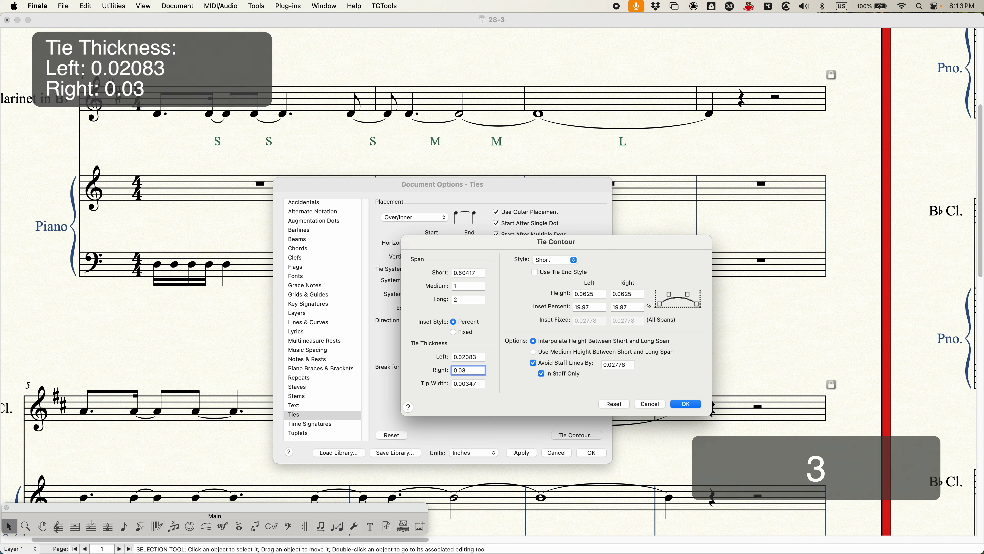
For the Short tie style, set the left height to 0.066, the right height to 0.079 and the right inset percent to 8.
{"action": "left_click", "coordinate": [551, 262]}
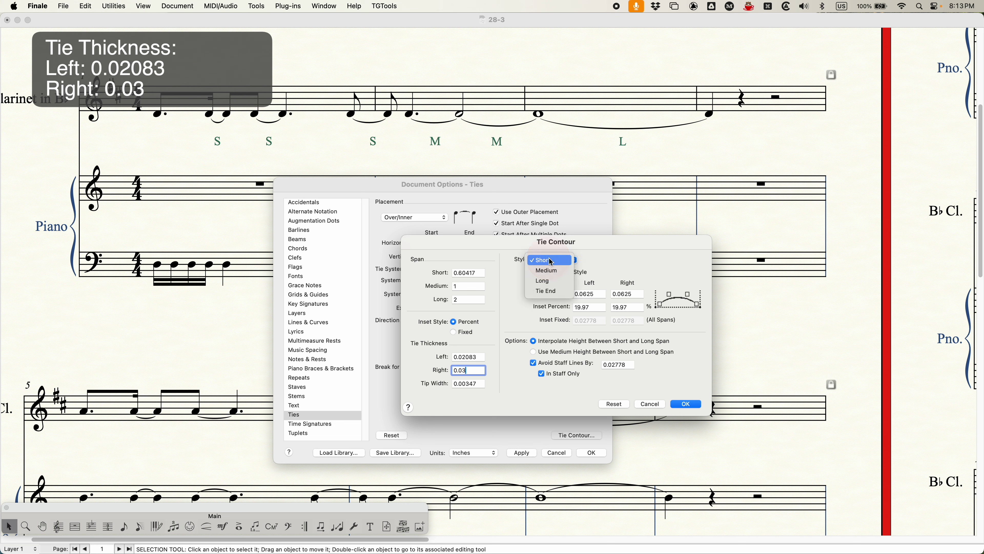
{"action": "left_click", "coordinate": [549, 260]}
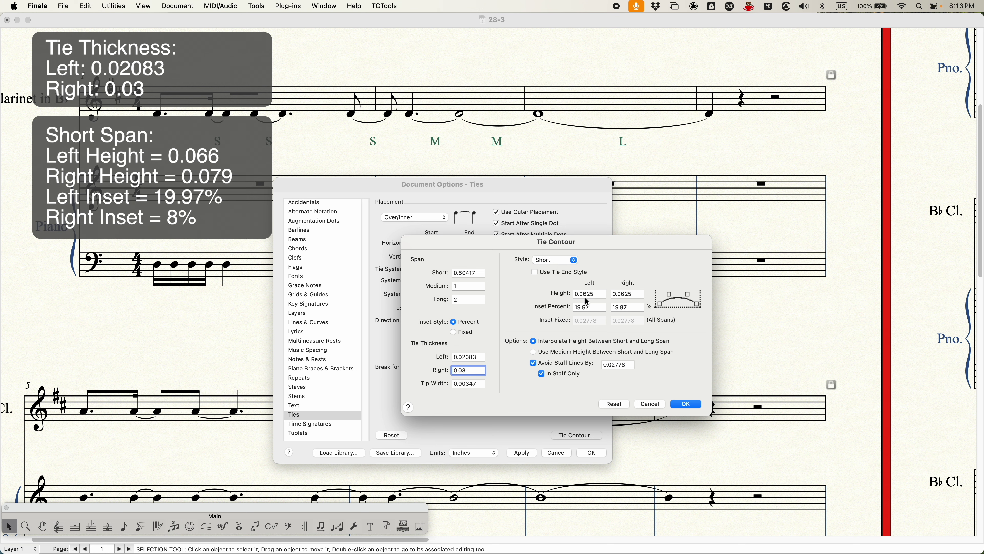
{"action": "left_click_drag", "start_coordinate": [588, 294], "coordinate": [643, 294]}
{"action": "type", "text": "679"}
{"action": "key", "text": "Tab"}
{"action": "key", "text": "Tab"}
{"action": "type", "text": "8"}
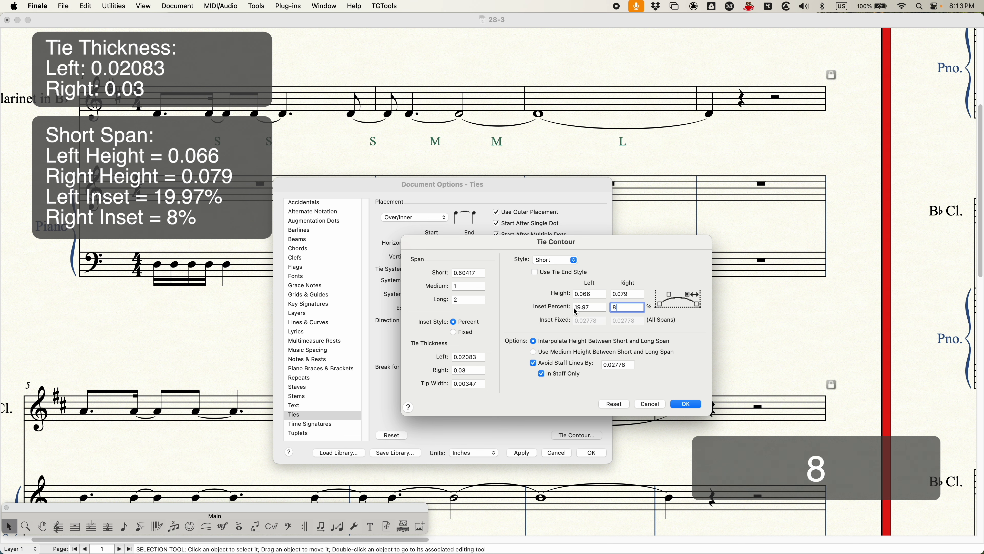
For the Medium tie style, set the right height to 0.15 and the right inset percent to 8.
{"action": "left_click", "coordinate": [555, 259]}
{"action": "left_click", "coordinate": [552, 270]}
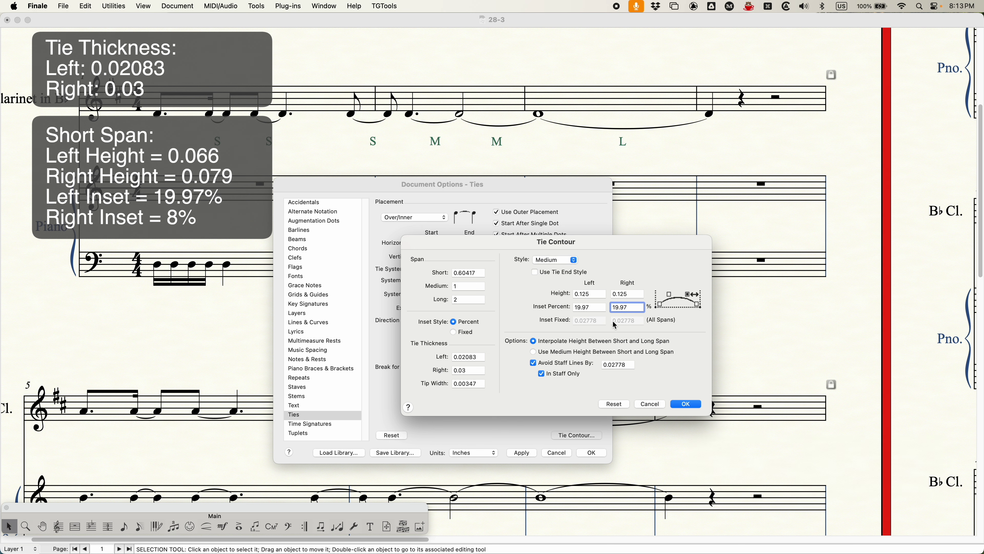
{"action": "left_click", "coordinate": [624, 294]}
{"action": "key", "text": "BackSpace"}
{"action": "key", "text": "Tab"}
{"action": "key", "text": "Tab"}
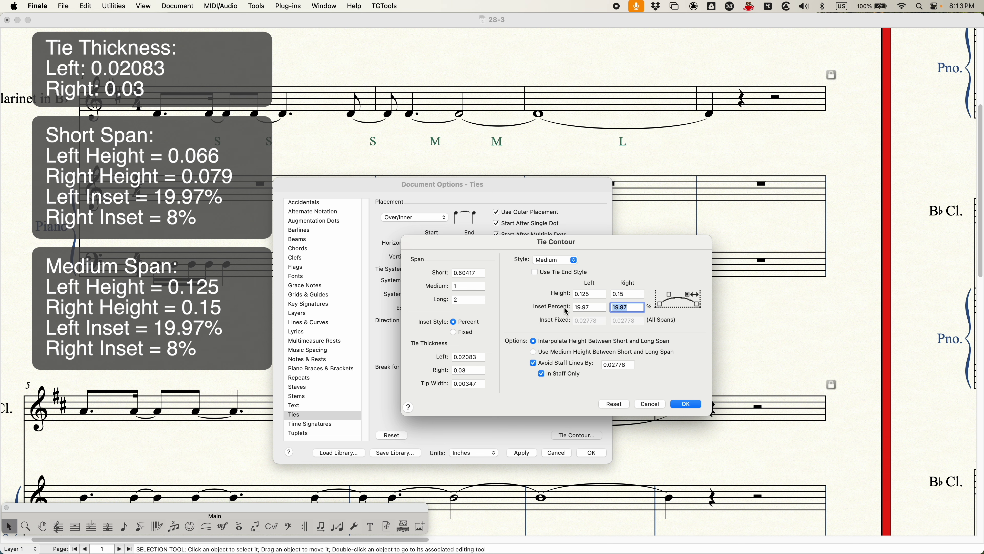
{"action": "type", "text": "8"}
For the Long tie style, set the right height to 0.2 and the right inset percent to 8.
{"action": "left_click", "coordinate": [555, 259]}
{"action": "left_click", "coordinate": [547, 270]}
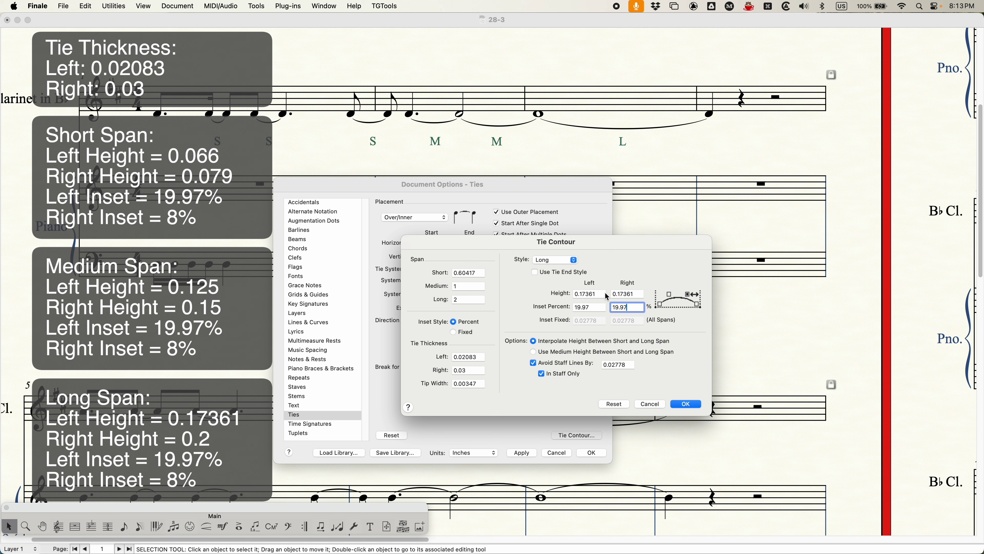
{"action": "double_click", "coordinate": [619, 296]}
{"action": "type", "text": "2"}
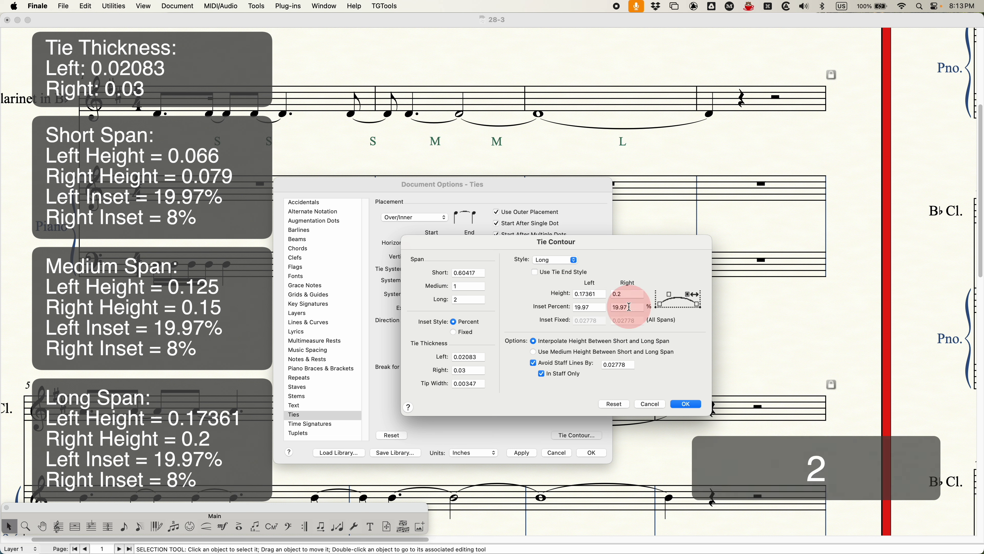
{"action": "key", "text": "Tab"}
{"action": "key", "text": "Tab"}
{"action": "type", "text": "8"}
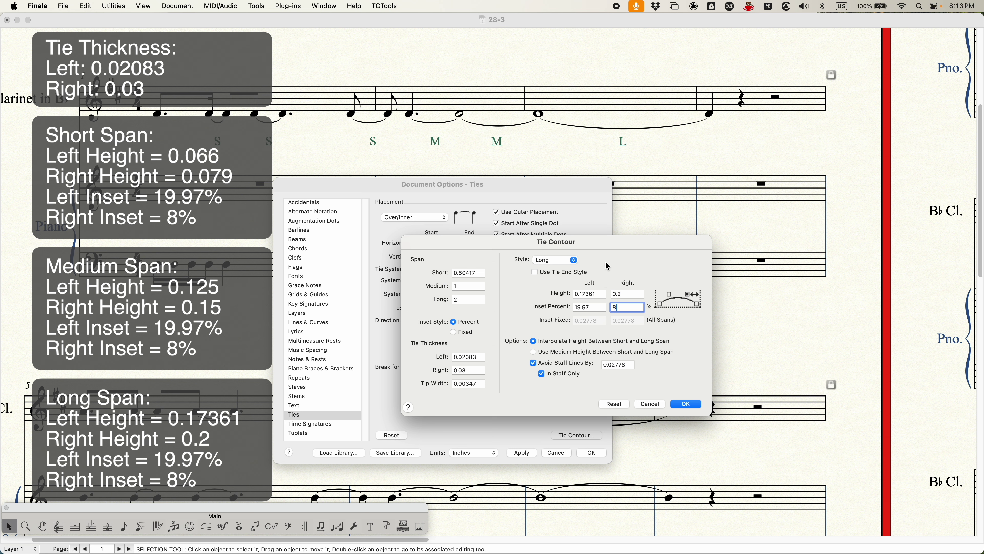
Review the heights and insets of the Long, Medium and Short tie styles and the tie thickness in the tie contour settings.
{"action": "double_click", "coordinate": [635, 307]}
{"action": "double_click", "coordinate": [632, 296]}
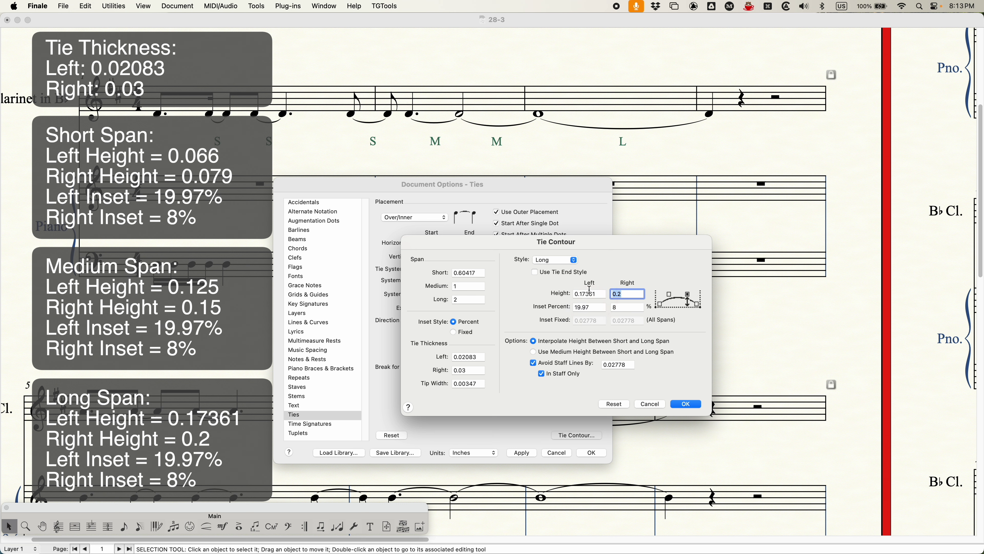
{"action": "left_click", "coordinate": [556, 260]}
{"action": "left_click", "coordinate": [550, 250]}
{"action": "left_click", "coordinate": [550, 259]}
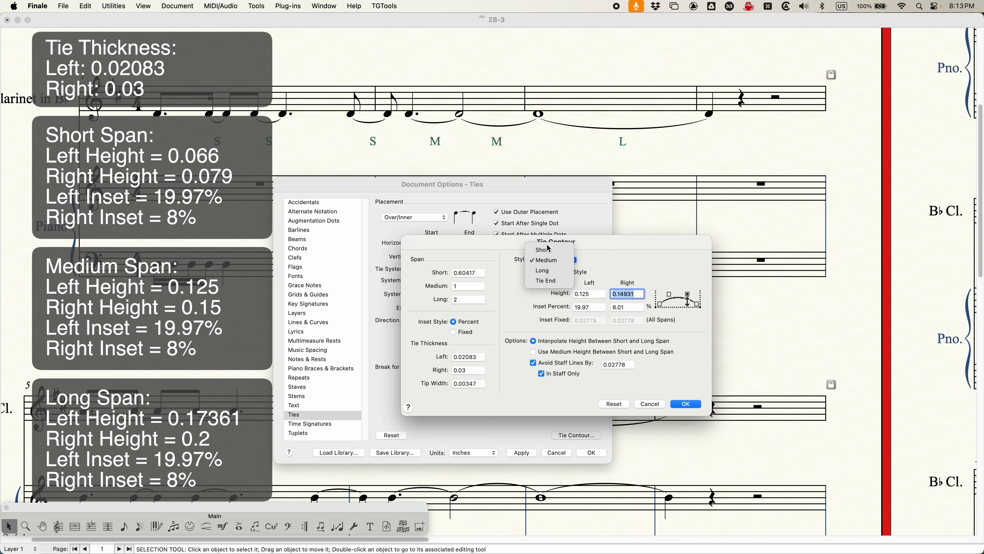
{"action": "left_click", "coordinate": [550, 249]}
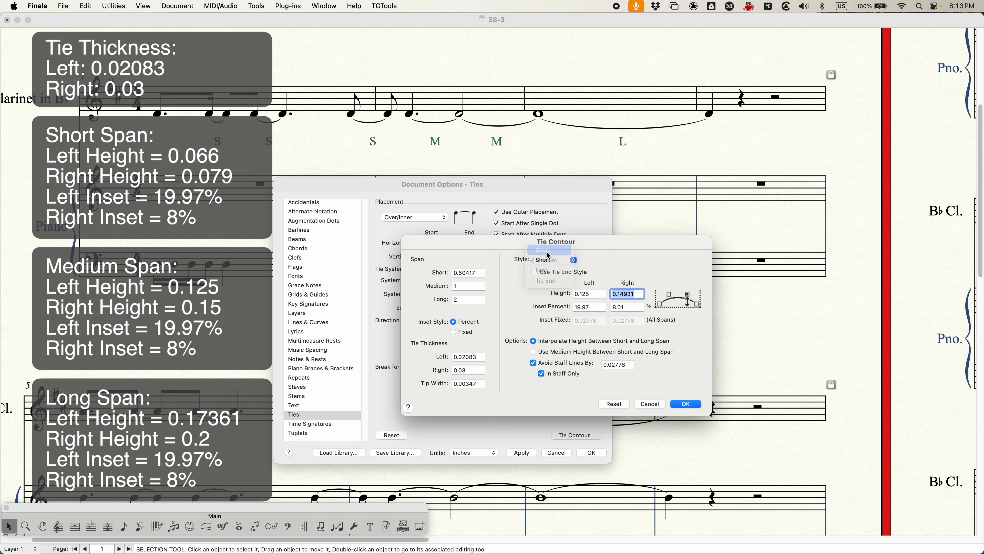
{"action": "left_click", "coordinate": [471, 372]}
{"action": "double_click", "coordinate": [478, 357]}
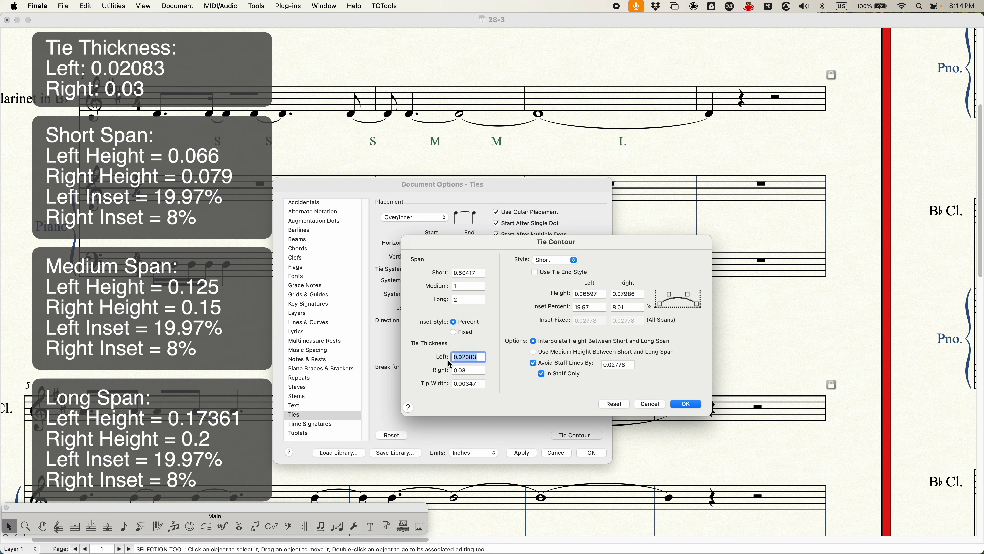
Confirm the tie contour values, apply them to the score and close the document options.
{"action": "left_click", "coordinate": [687, 404]}
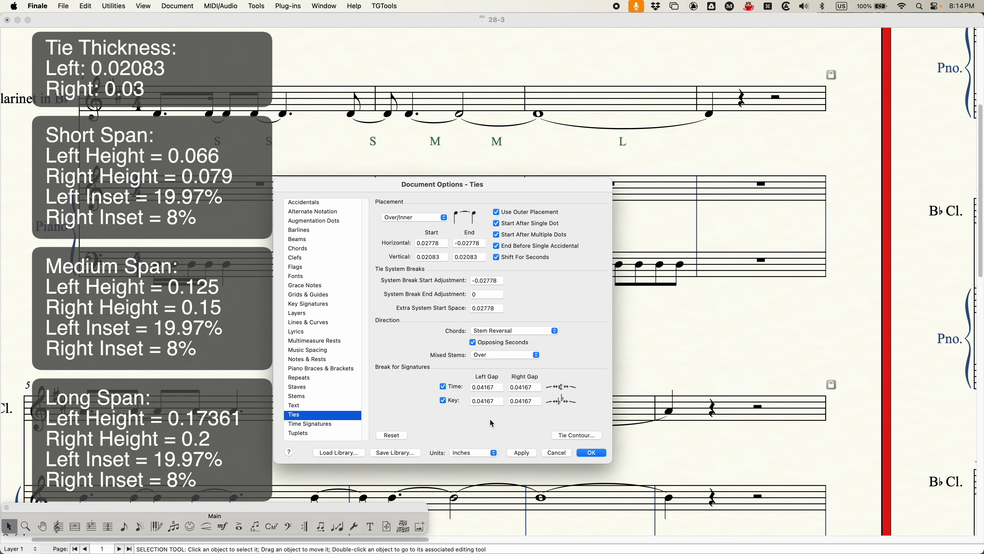
{"action": "left_click", "coordinate": [522, 452]}
{"action": "left_click_drag", "start_coordinate": [533, 190], "coordinate": [611, 230]}
{"action": "left_click", "coordinate": [663, 491]}
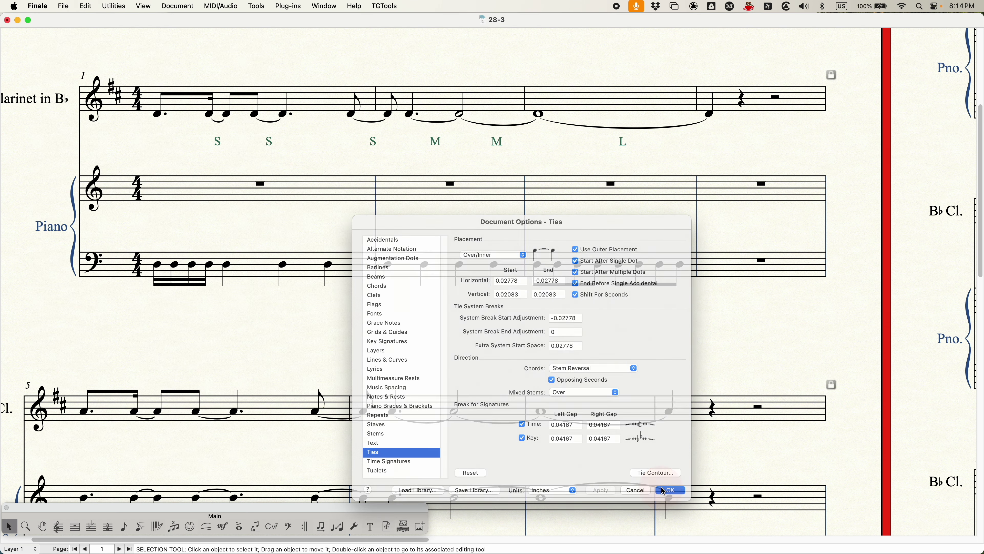
Examine the shape of the short, medium and long ties in the clarinet's opening system up close.
{"action": "key", "text": "super+equal"}
{"action": "key", "text": "super+equal"}
{"action": "key", "text": "super+equal"}
{"action": "key", "text": "super+equal"}
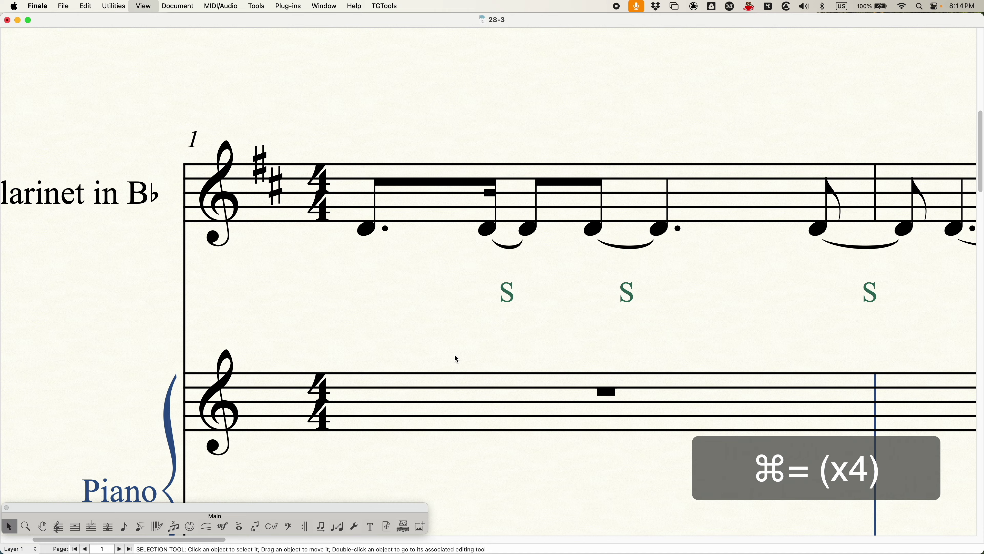
{"action": "key", "text": "super+equal"}
{"action": "key", "text": "super+equal"}
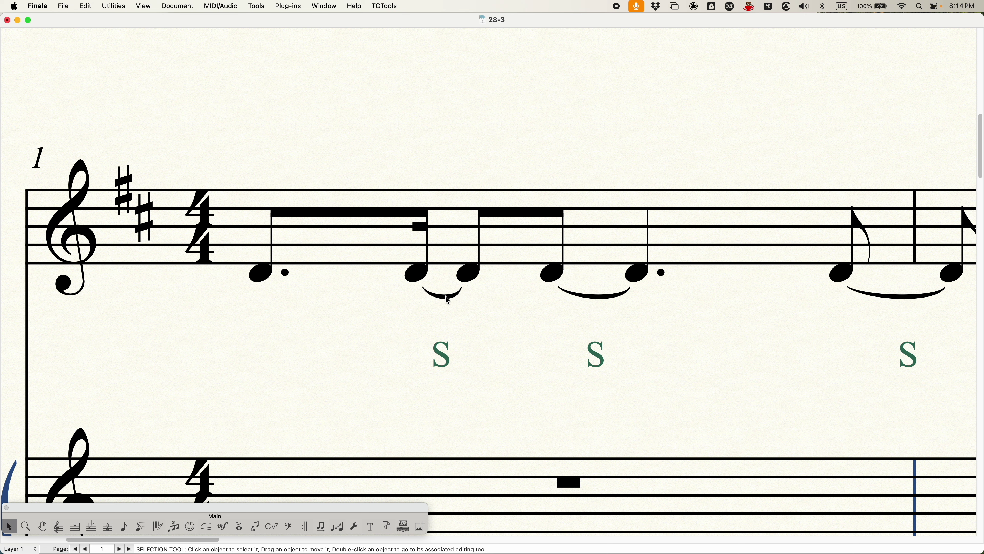
{"action": "scroll", "coordinate": [560, 357], "scroll_direction": "right", "scroll_amount": 15}
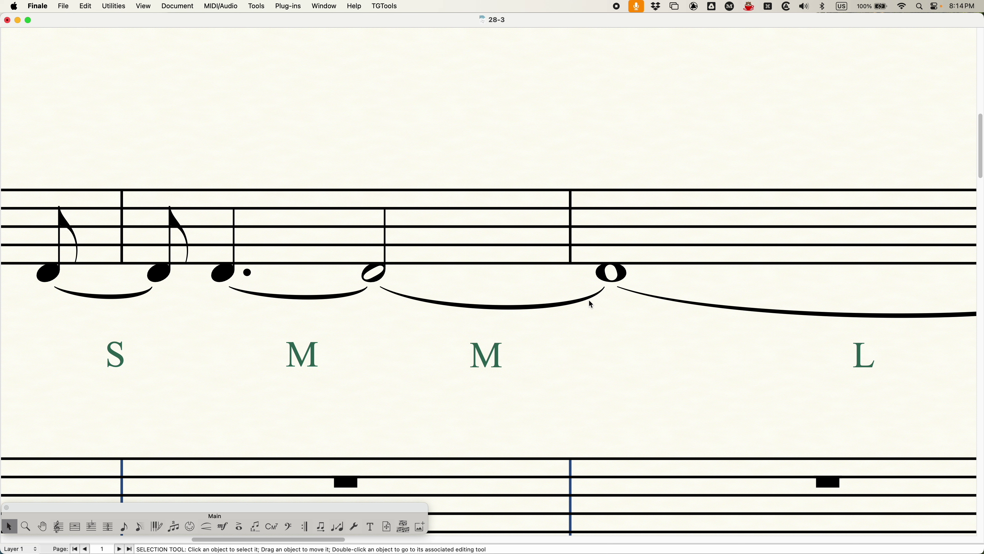
{"action": "scroll", "coordinate": [593, 341], "scroll_direction": "right", "scroll_amount": 4}
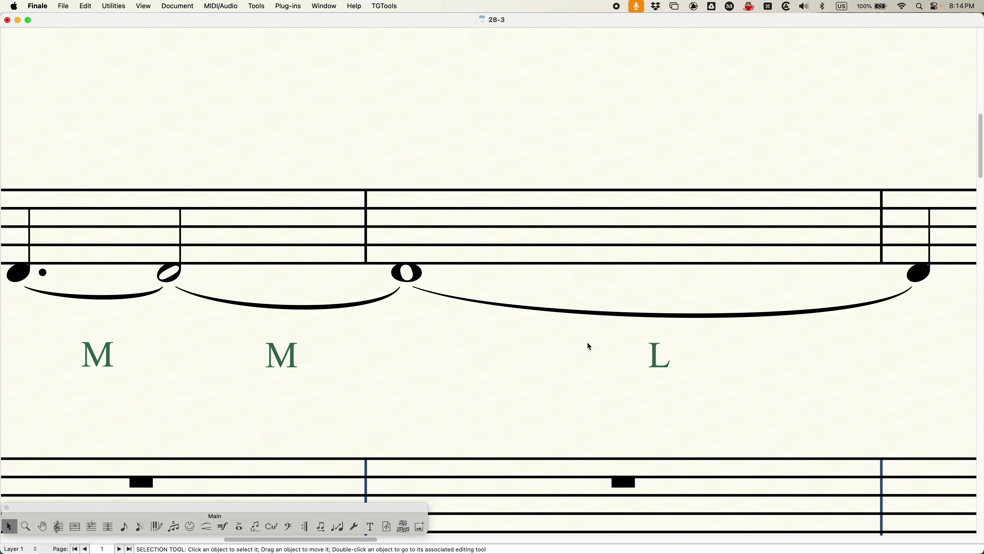
{"action": "scroll", "coordinate": [587, 341], "scroll_direction": "left", "scroll_amount": 1}
{"action": "key", "text": "super+minus"}
{"action": "key", "text": "super+minus"}
{"action": "key", "text": "super+minus"}
{"action": "key", "text": "super+minus"}
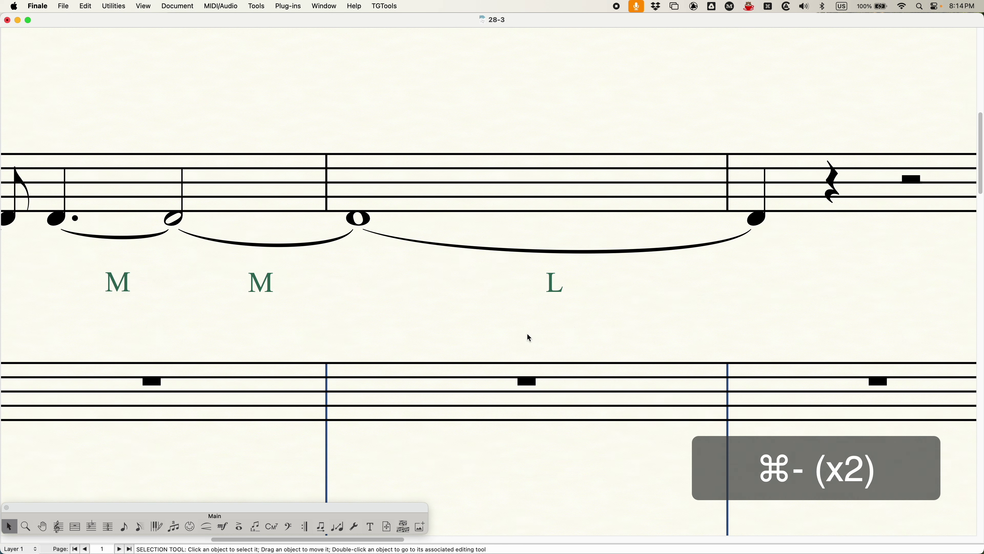
{"action": "key", "text": "super+minus"}
{"action": "key", "text": "super+minus"}
{"action": "scroll", "coordinate": [463, 324], "scroll_direction": "left", "scroll_amount": 5}
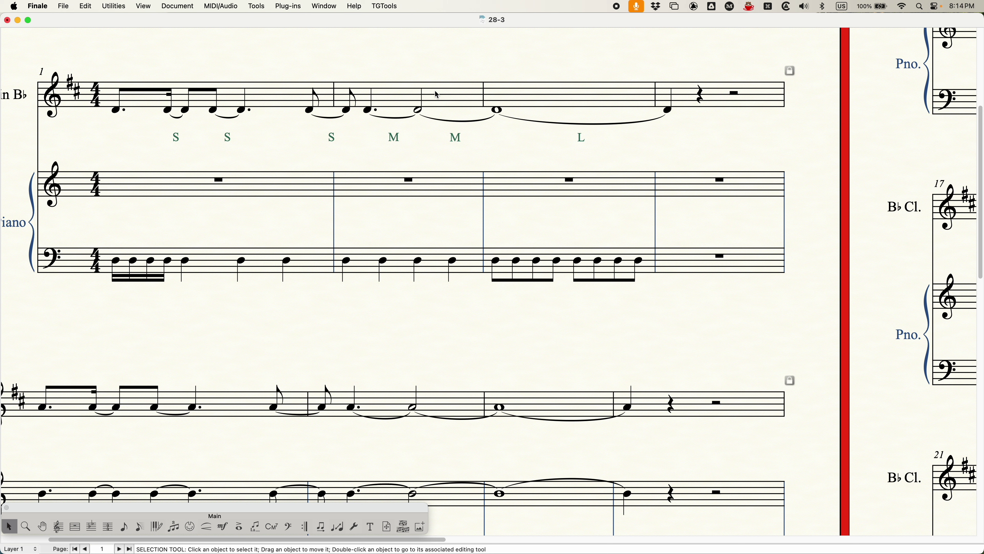
{"action": "scroll", "coordinate": [450, 218], "scroll_direction": "left", "scroll_amount": 1}
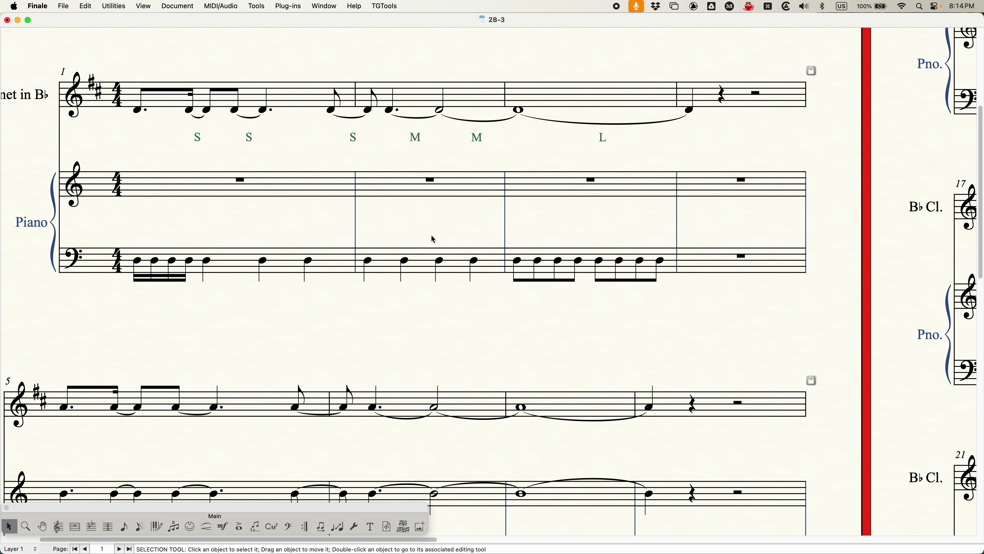
{"action": "scroll", "coordinate": [433, 238], "scroll_direction": "left", "scroll_amount": 2}
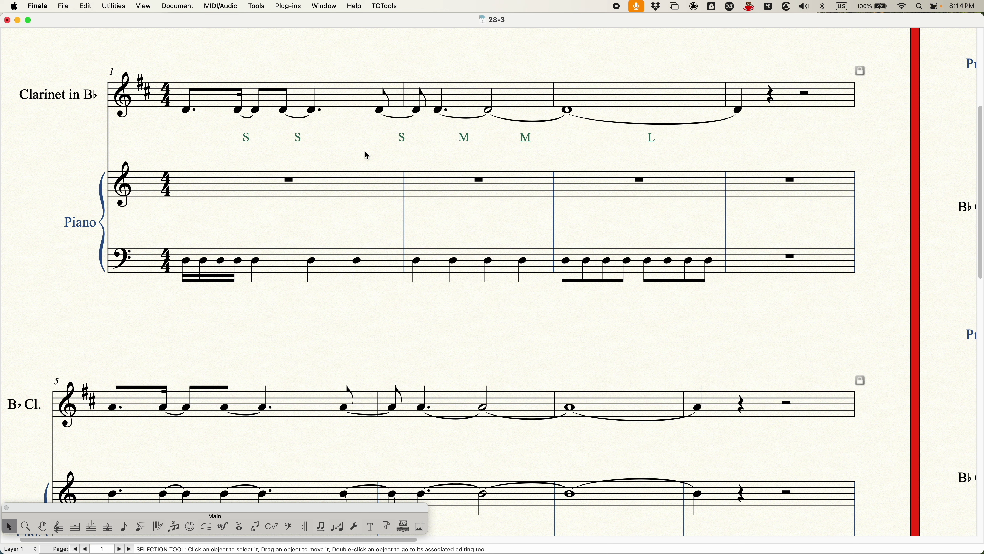
Reset the tie contour settings to their defaults and apply them to the score.
{"action": "key", "text": "alt+super+a"}
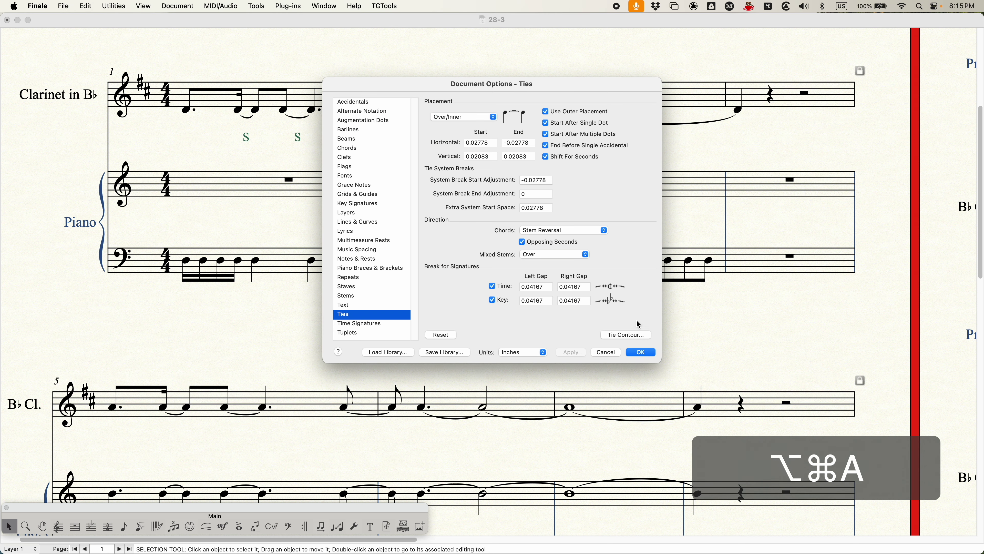
{"action": "left_click", "coordinate": [620, 334]}
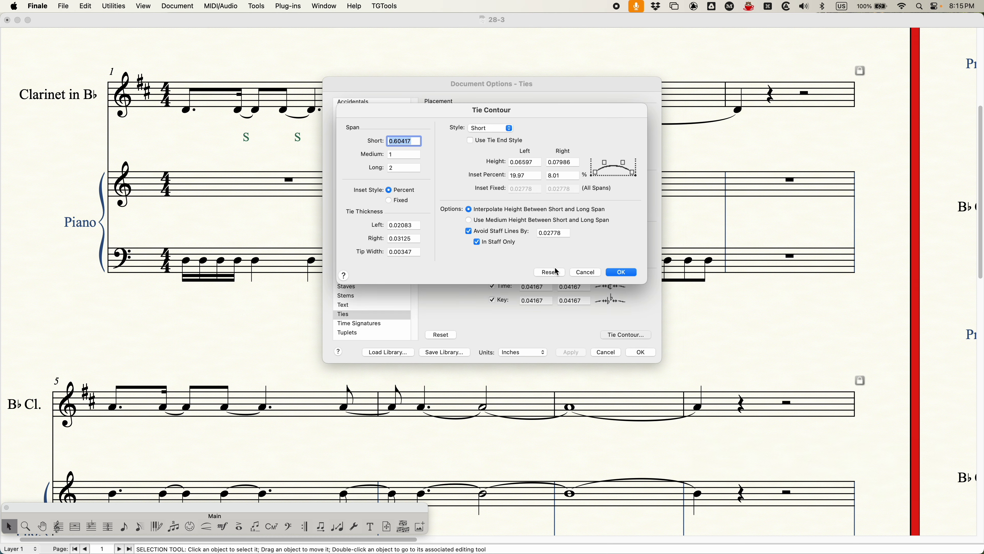
{"action": "left_click", "coordinate": [557, 271]}
{"action": "left_click", "coordinate": [626, 273]}
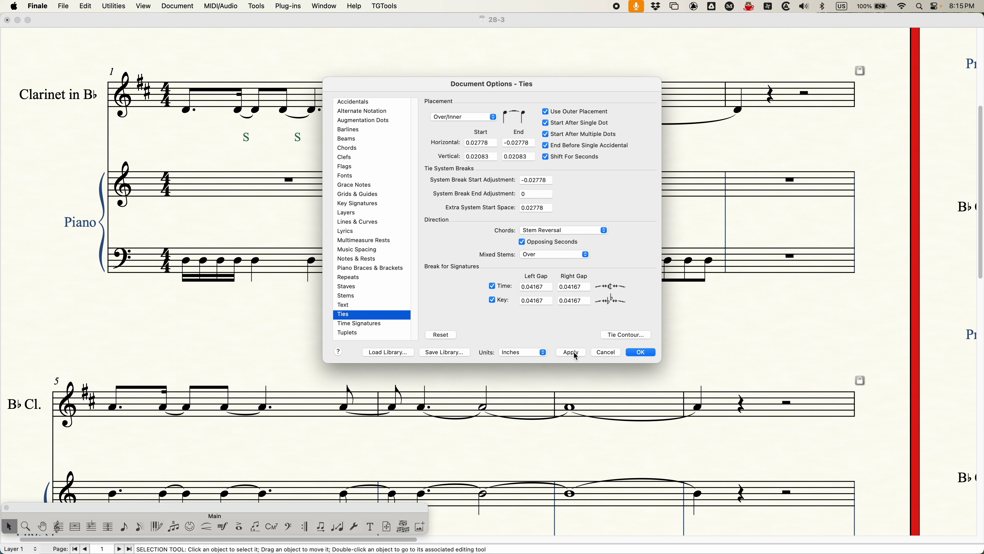
{"action": "left_click", "coordinate": [572, 352]}
Turn off Avoid Staff Lines in the tie contour settings and confirm the document options.
{"action": "left_click", "coordinate": [632, 333]}
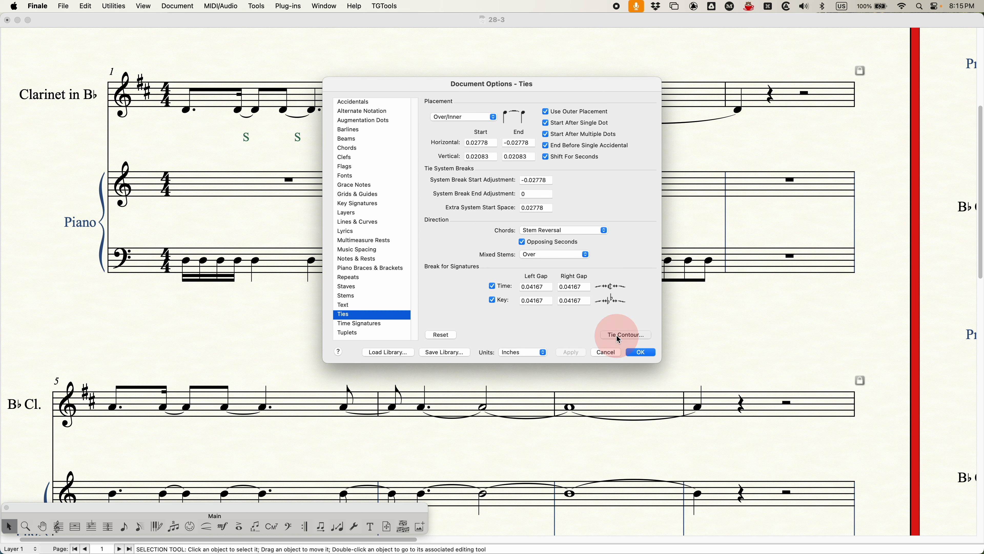
{"action": "left_click_drag", "start_coordinate": [428, 110], "coordinate": [471, 177]}
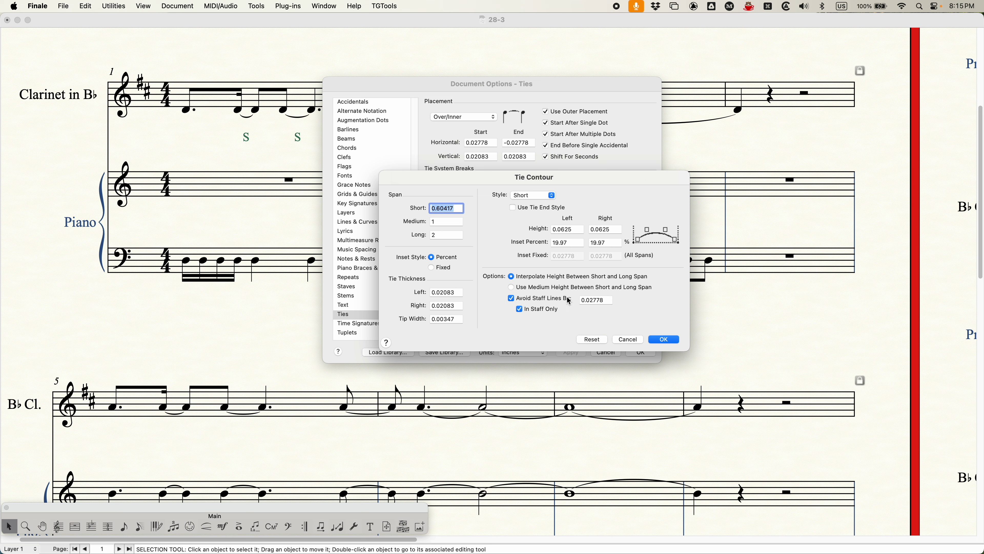
{"action": "left_click", "coordinate": [600, 299]}
{"action": "double_click", "coordinate": [601, 299]}
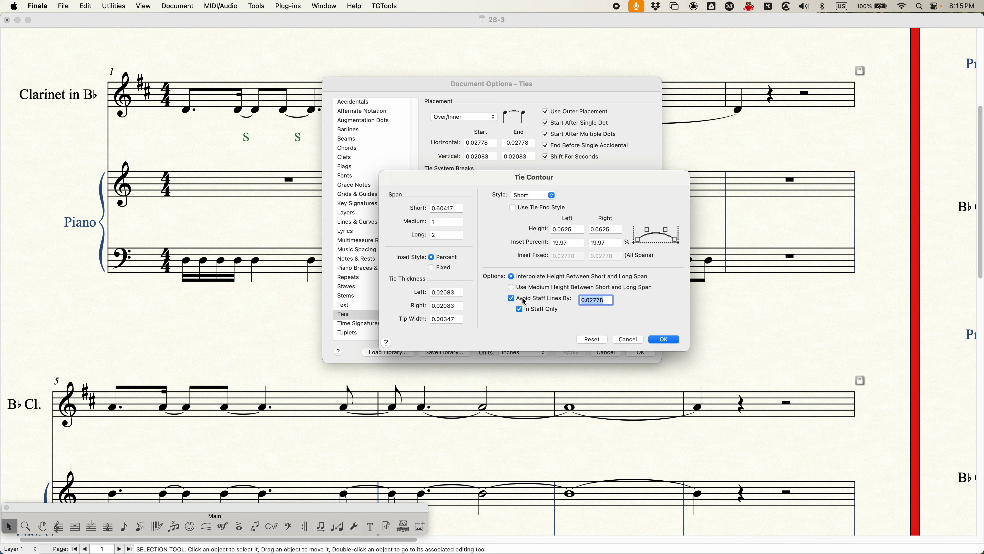
{"action": "double_click", "coordinate": [587, 299]}
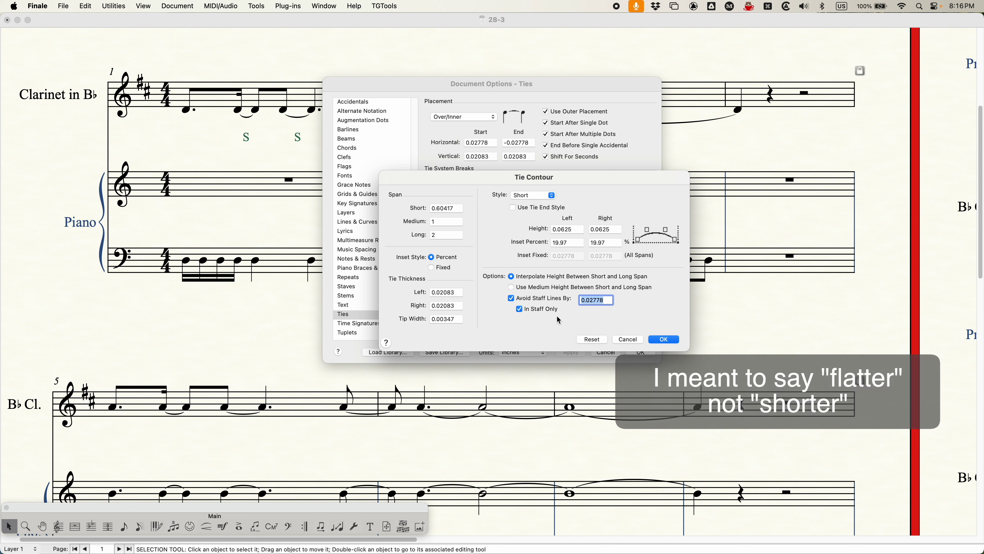
{"action": "left_click", "coordinate": [541, 195]}
{"action": "left_click", "coordinate": [598, 187]}
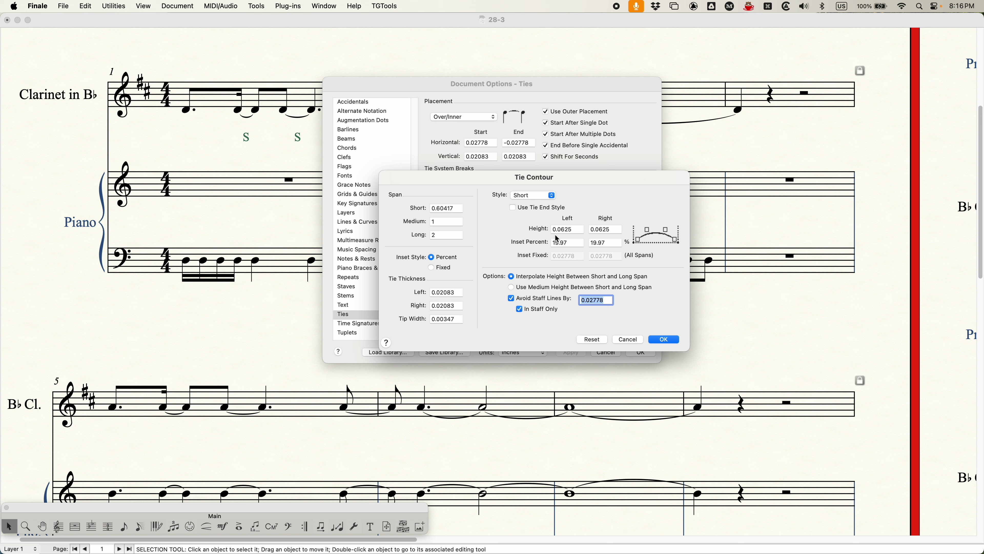
{"action": "left_click", "coordinate": [536, 298]}
{"action": "left_click", "coordinate": [656, 340]}
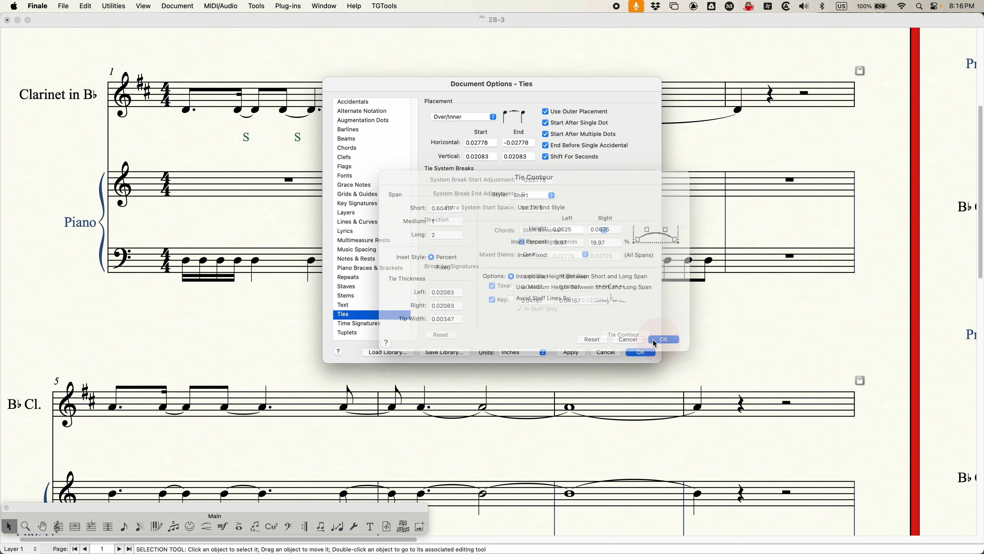
{"action": "left_click", "coordinate": [641, 352]}
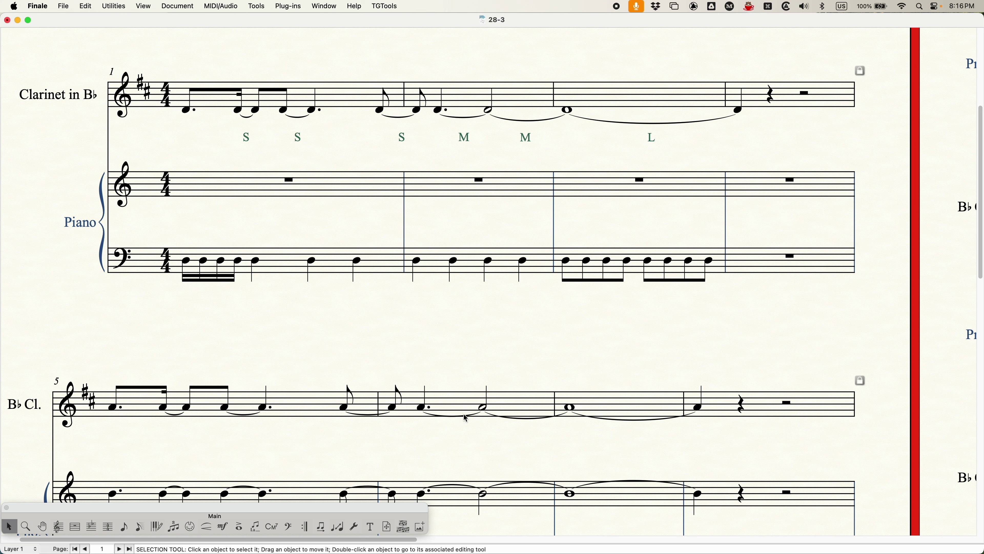
Turn Avoid Staff Lines back on in the tie contour settings, toggle its In Staff Only option and confirm the document options.
{"action": "key", "text": "alt+super+a"}
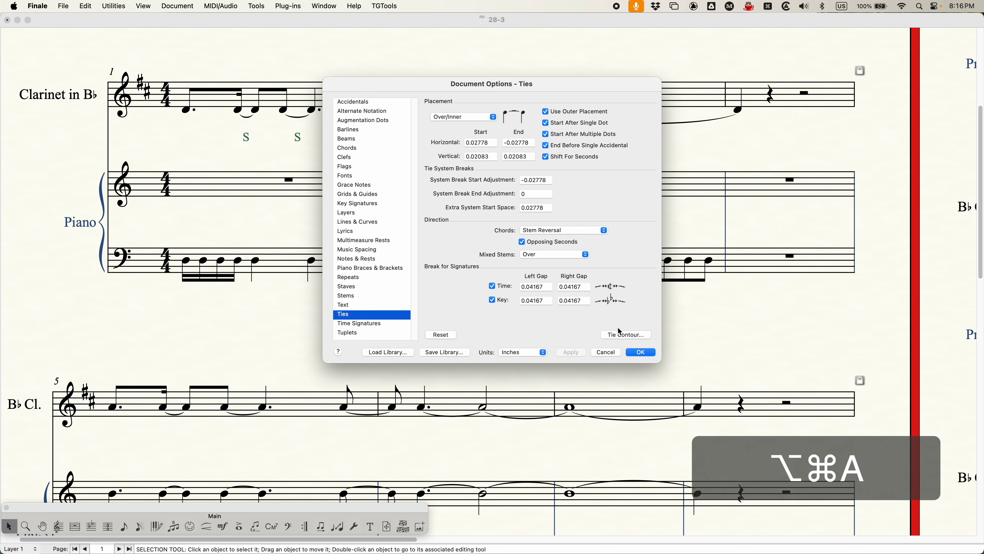
{"action": "left_click", "coordinate": [622, 334]}
{"action": "left_click", "coordinate": [492, 232]}
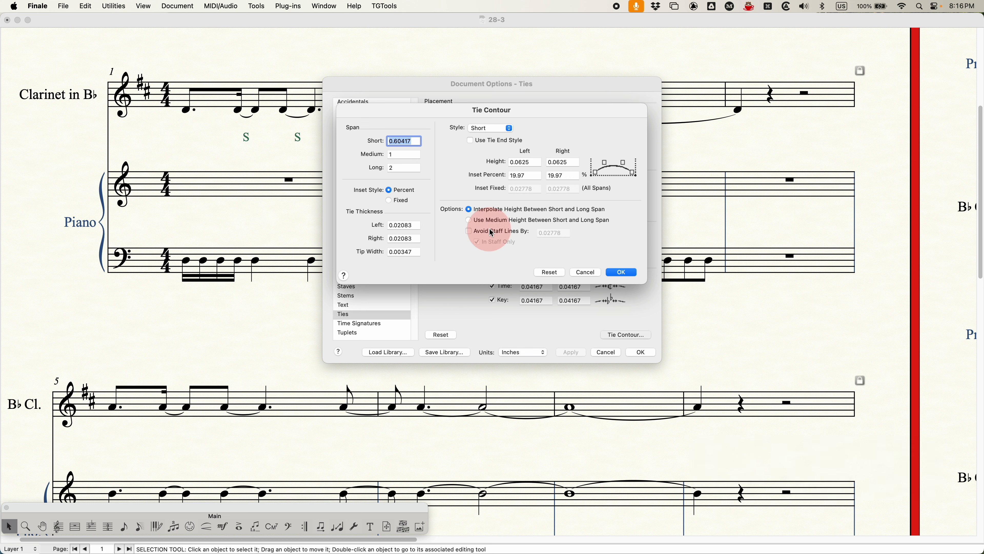
{"action": "left_click", "coordinate": [565, 234]}
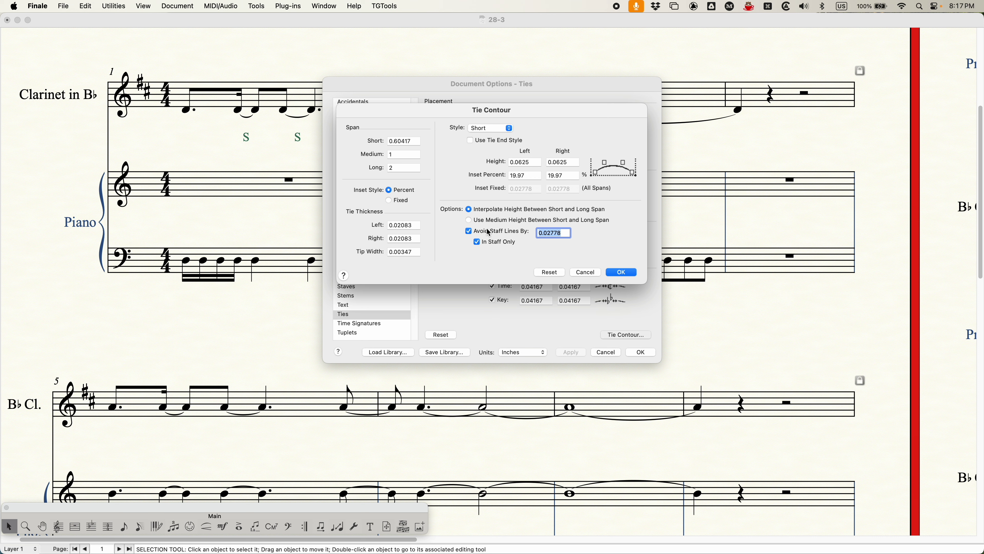
{"action": "left_click", "coordinate": [478, 245]}
{"action": "left_click", "coordinate": [622, 273]}
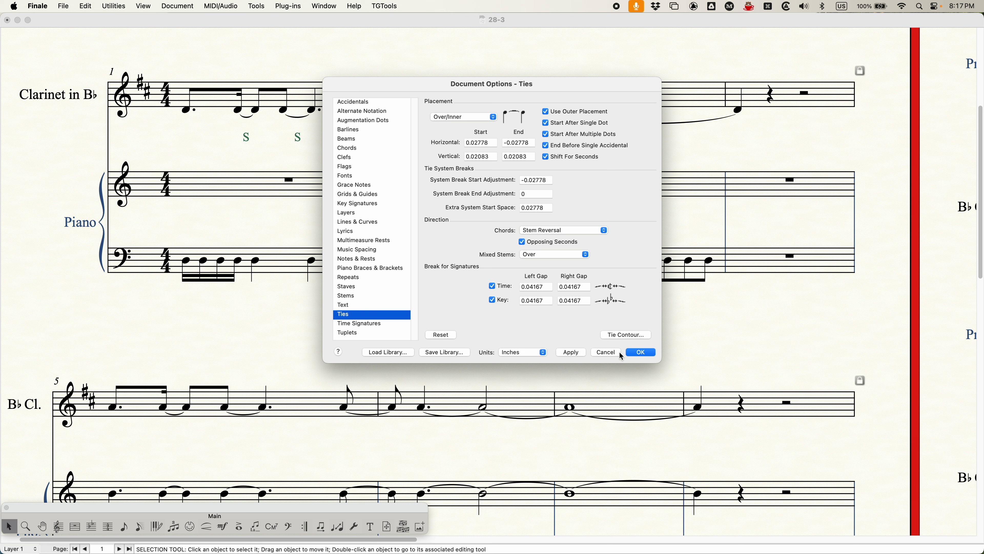
{"action": "left_click", "coordinate": [639, 352]}
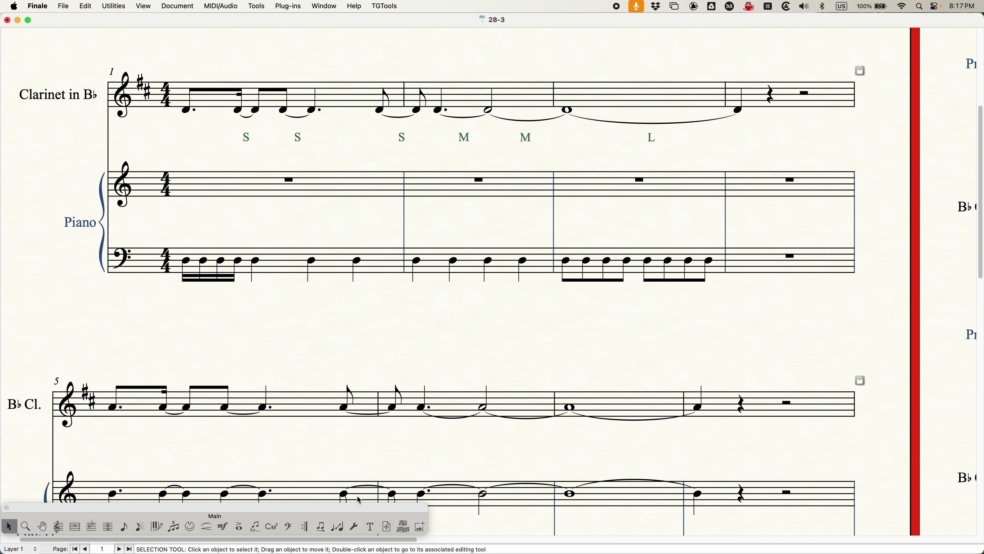
With the Special Tools' Tie tool, open the Tie Alterations settings for the second short tie in the clarinet's first measure.
{"action": "left_click_drag", "start_coordinate": [359, 514], "coordinate": [357, 512]}
{"action": "left_click", "coordinate": [352, 524]}
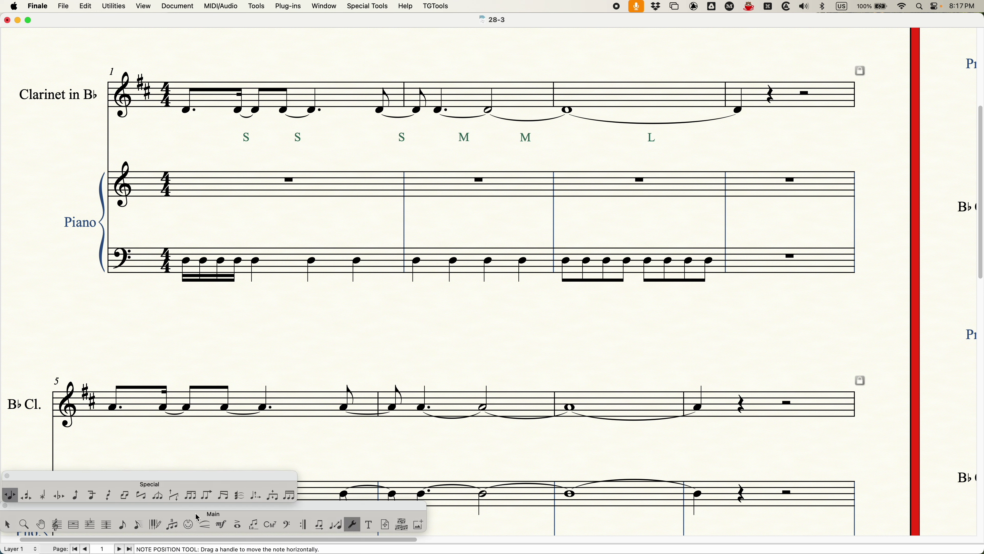
{"action": "left_click", "coordinate": [247, 497]}
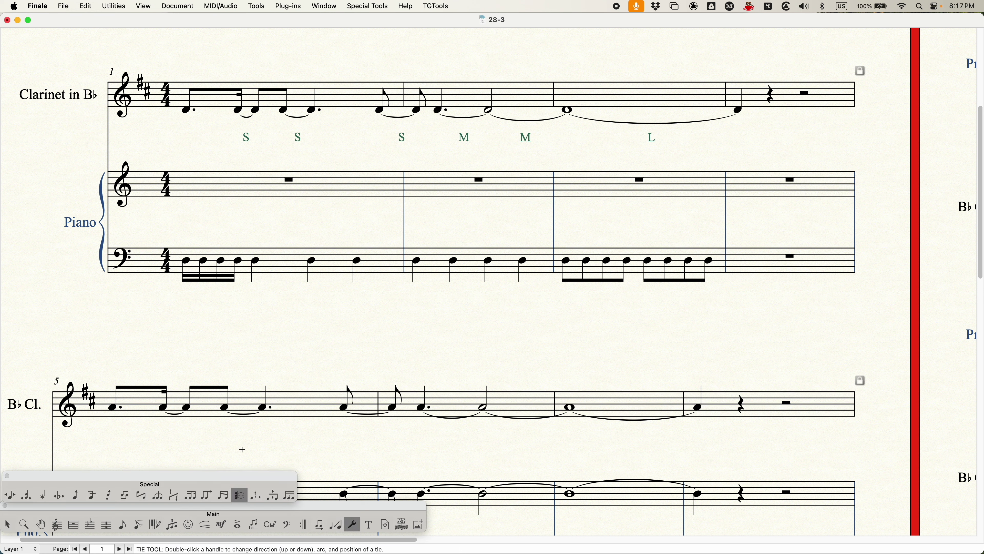
{"action": "left_click", "coordinate": [340, 93]}
{"action": "right_click", "coordinate": [283, 116]}
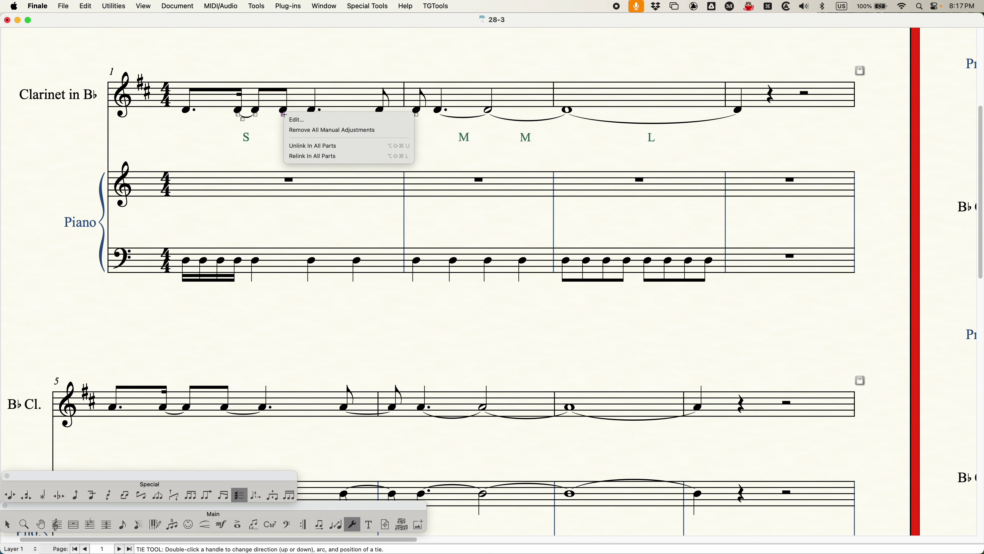
{"action": "left_click", "coordinate": [290, 117]}
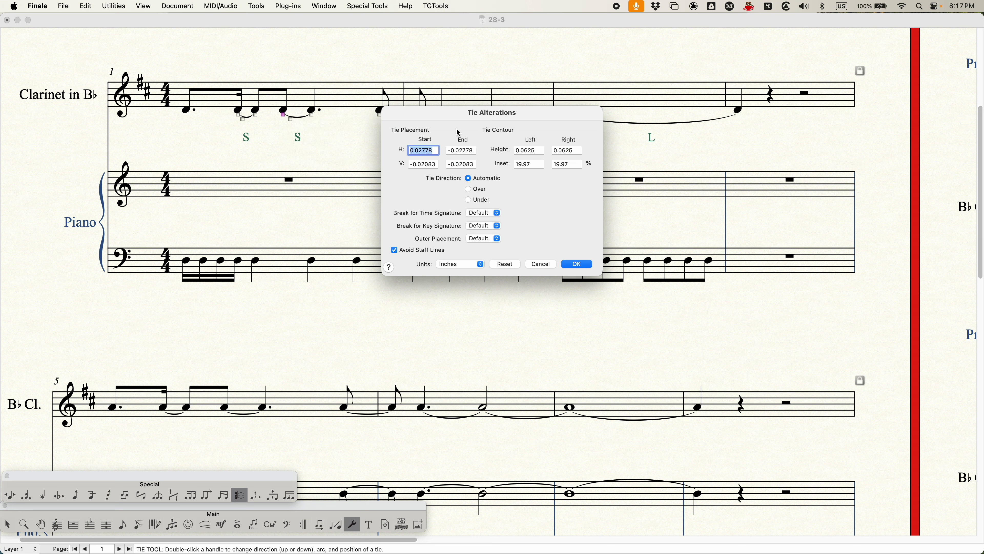
Examine the tie's contour height, inset and Outer Placement settings, confirm the alterations, and return to the Selection tool.
{"action": "left_click", "coordinate": [540, 150]}
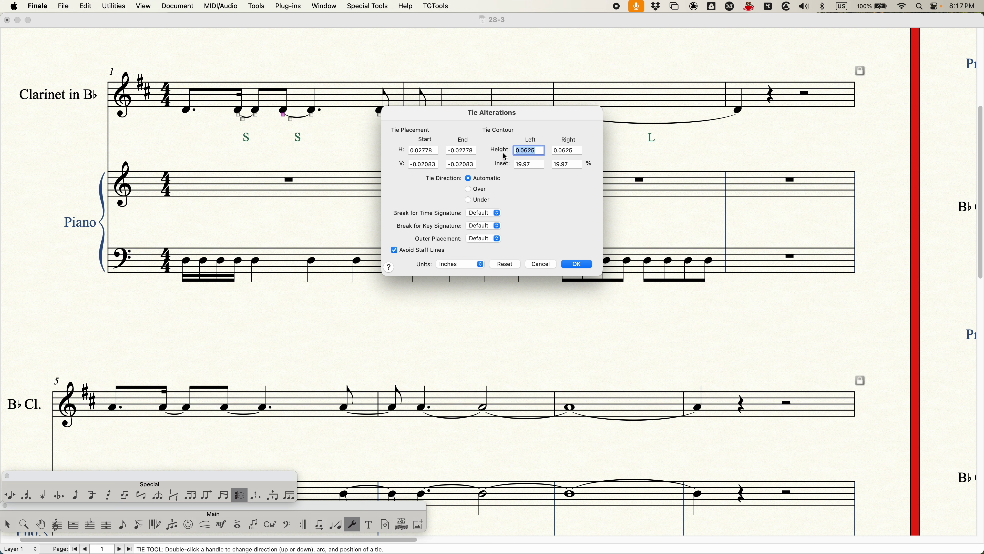
{"action": "left_click", "coordinate": [544, 170]}
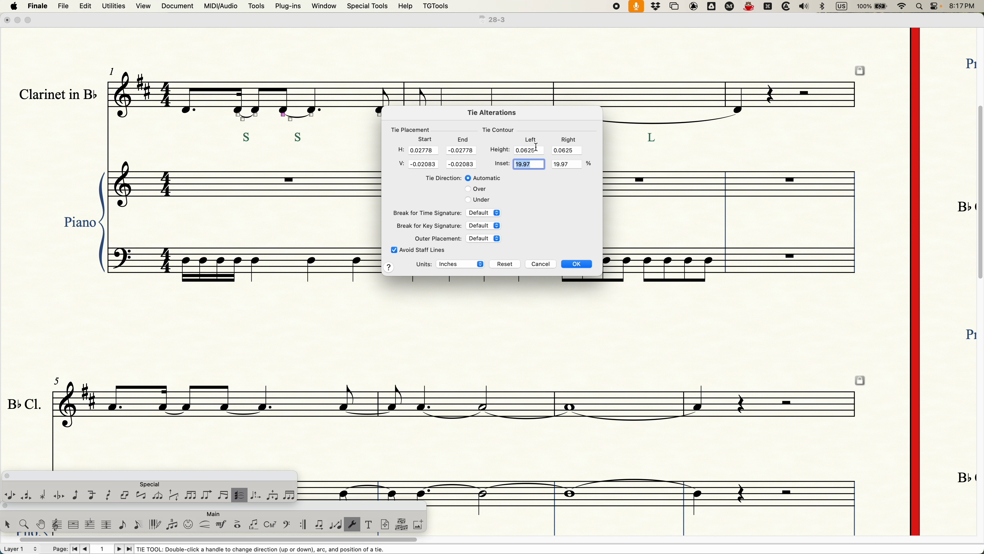
{"action": "left_click", "coordinate": [517, 150]}
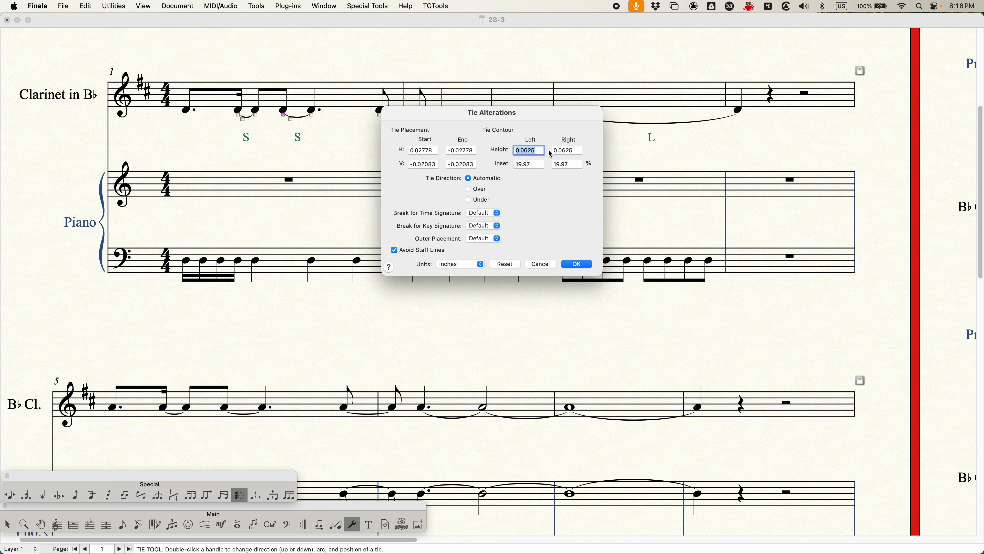
{"action": "left_click_drag", "start_coordinate": [577, 150], "coordinate": [564, 150]}
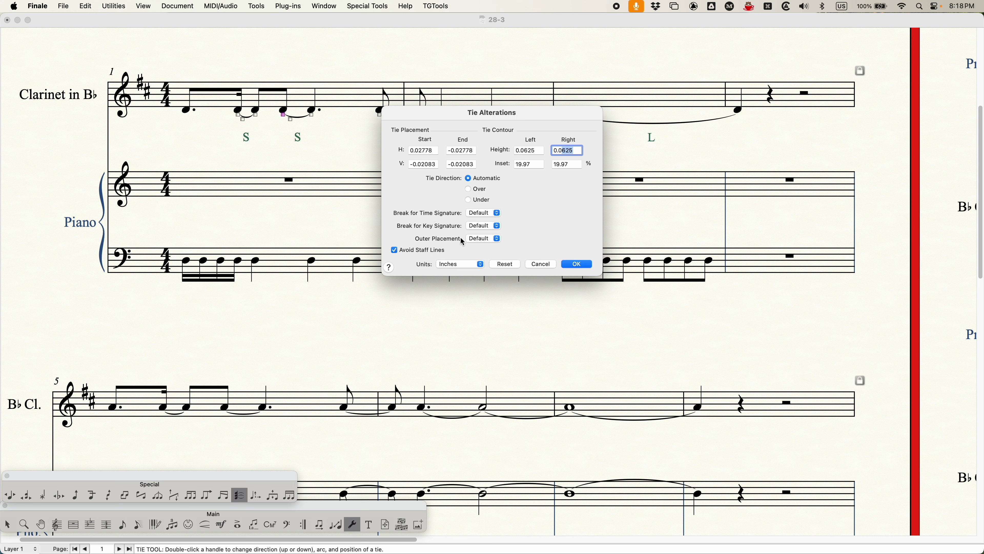
{"action": "left_click", "coordinate": [491, 240]}
{"action": "left_click", "coordinate": [533, 233]}
{"action": "left_click_drag", "start_coordinate": [479, 120], "coordinate": [468, 187]}
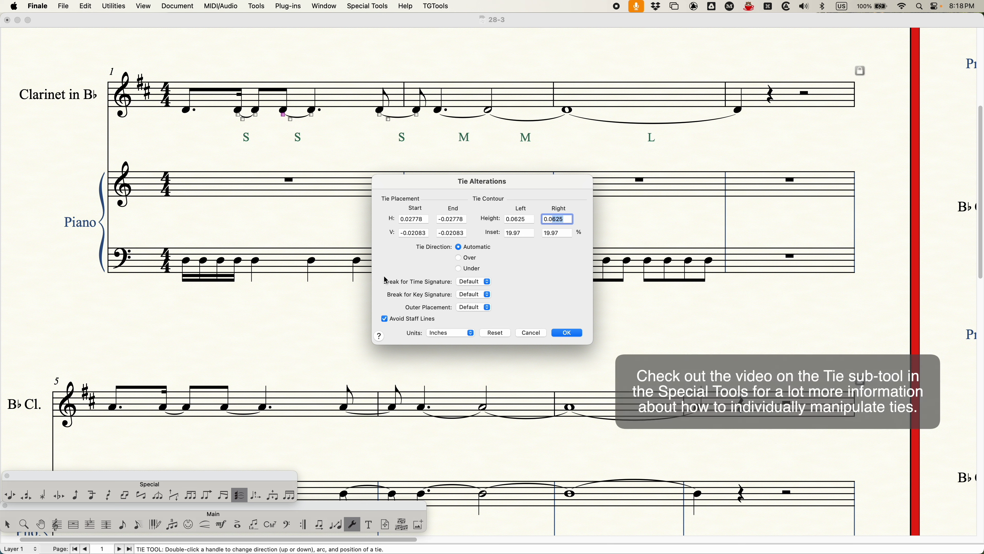
{"action": "left_click", "coordinate": [568, 333]}
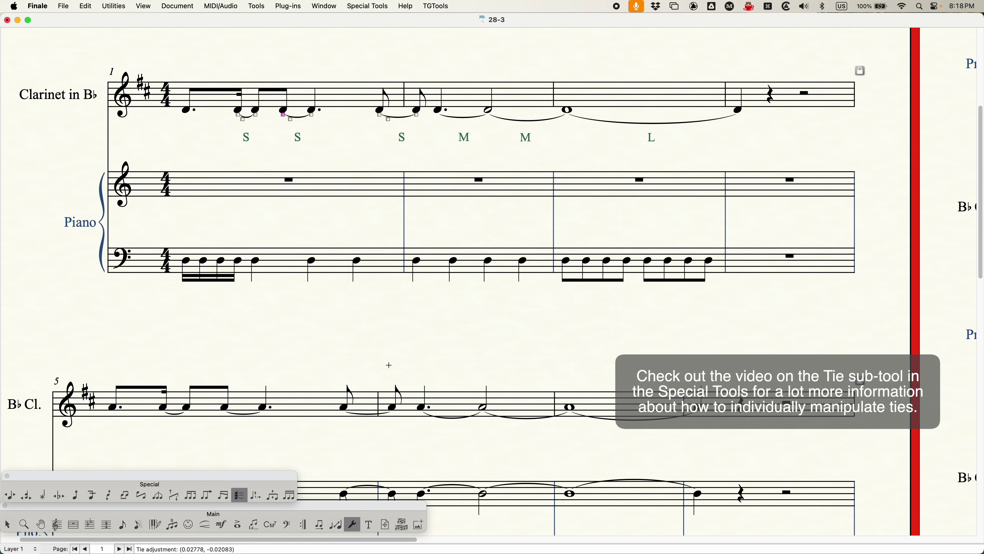
{"action": "left_click", "coordinate": [7, 524]}
{"action": "left_click", "coordinate": [363, 224]}
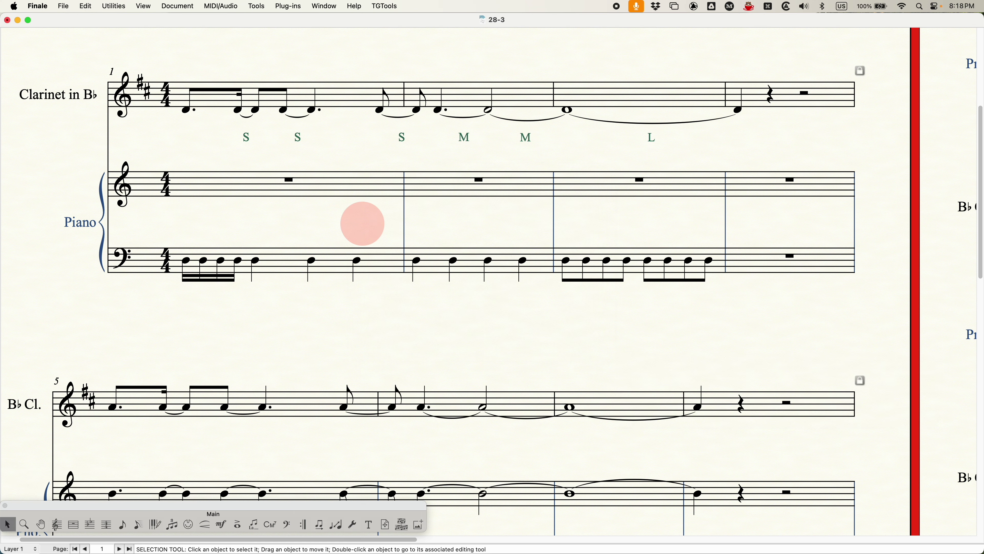
Review the document-wide tie contour settings and confirm both the contour and the document options.
{"action": "key", "text": "super+minus"}
{"action": "key", "text": "super+minus"}
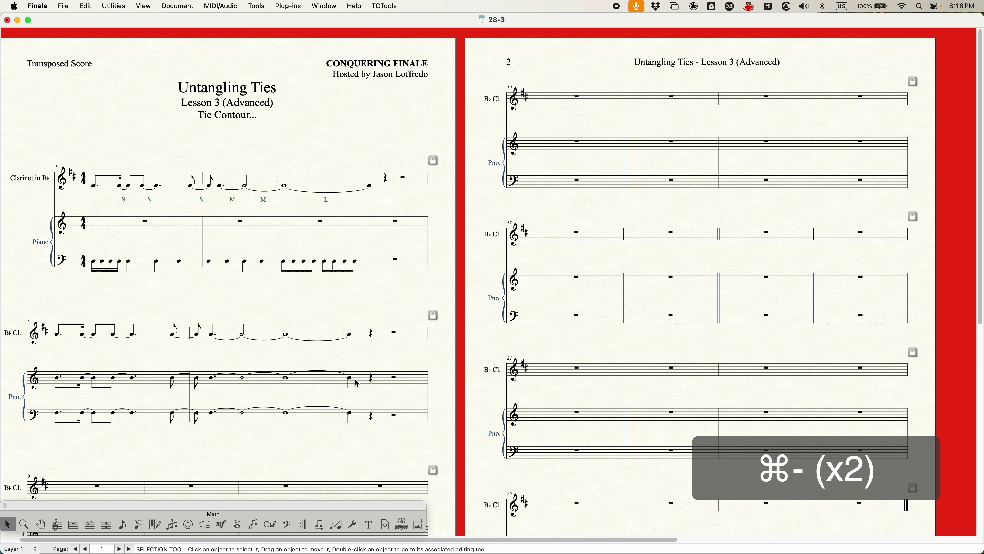
{"action": "key", "text": "alt+super+a"}
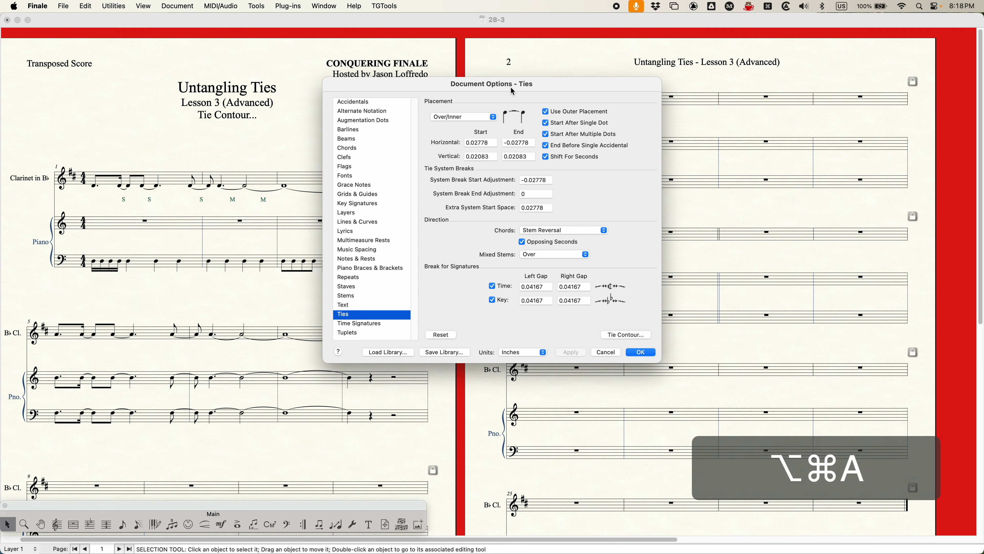
{"action": "left_click", "coordinate": [615, 335]}
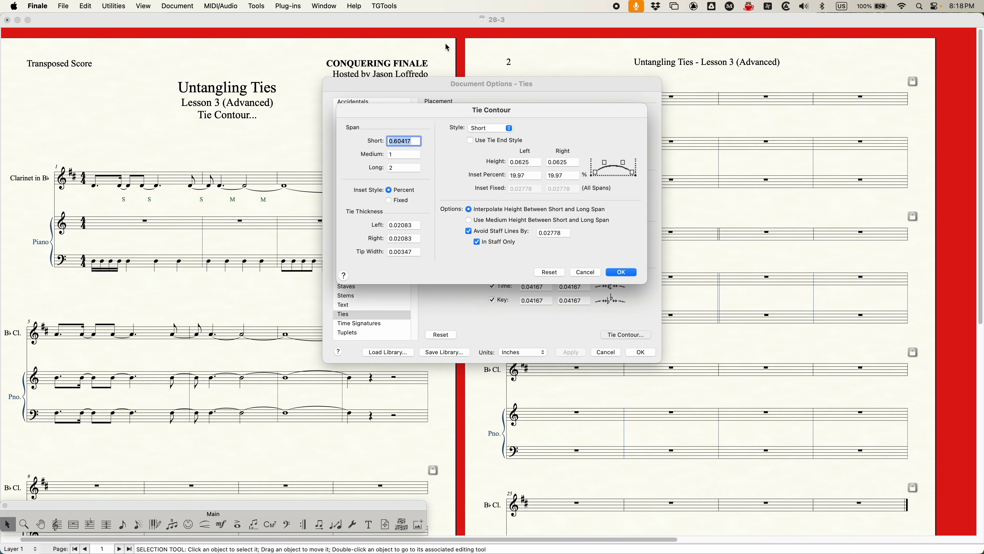
{"action": "left_click", "coordinate": [622, 272]}
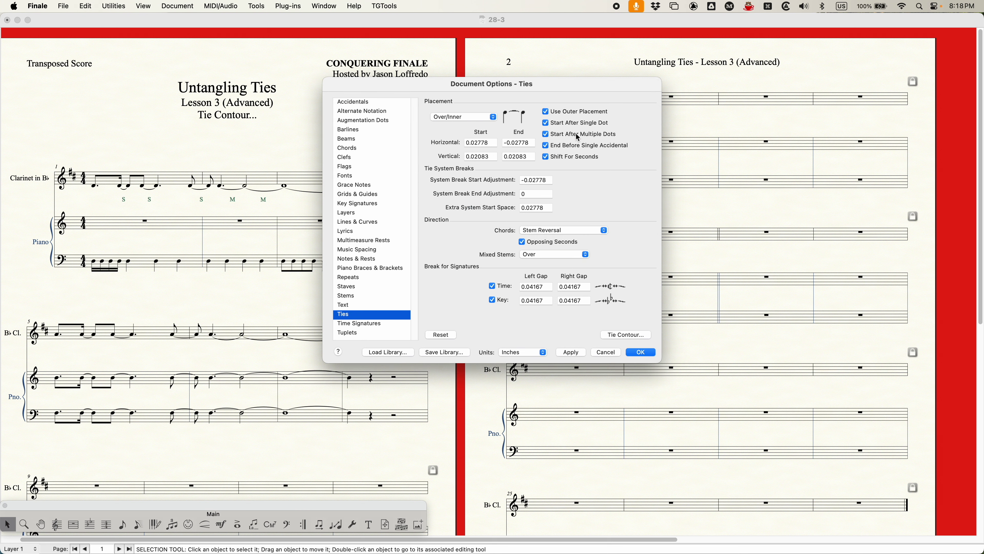
{"action": "left_click", "coordinate": [643, 353]}
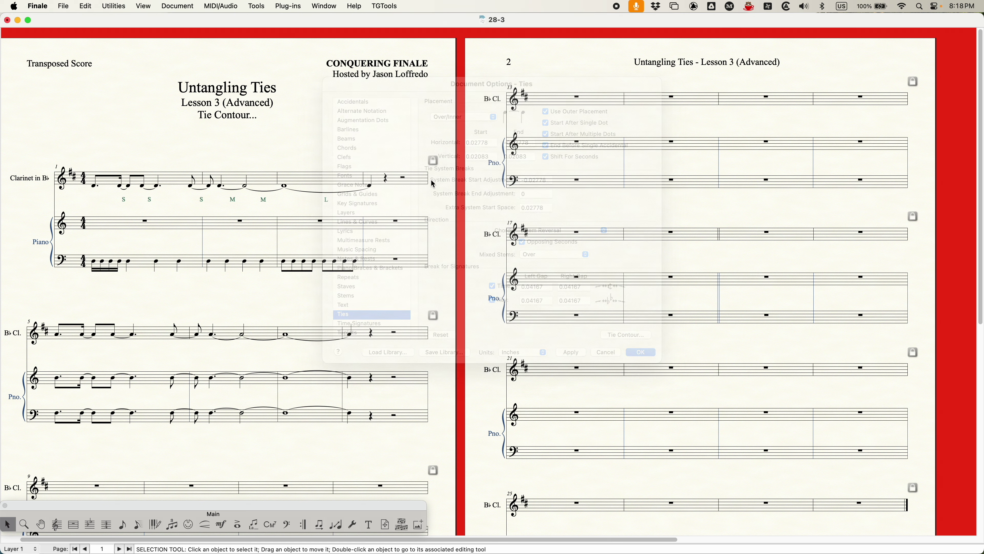
{"action": "key", "text": "super+equal"}
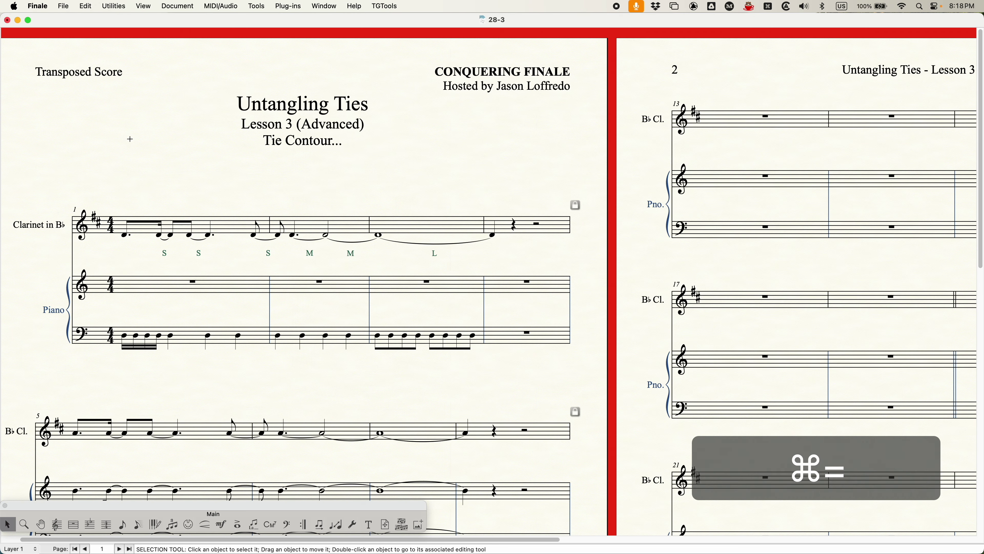
{"action": "key", "text": "super+minus"}
{"action": "key", "text": "super+minus"}
{"action": "scroll", "coordinate": [271, 291], "scroll_direction": "left", "scroll_amount": 2}
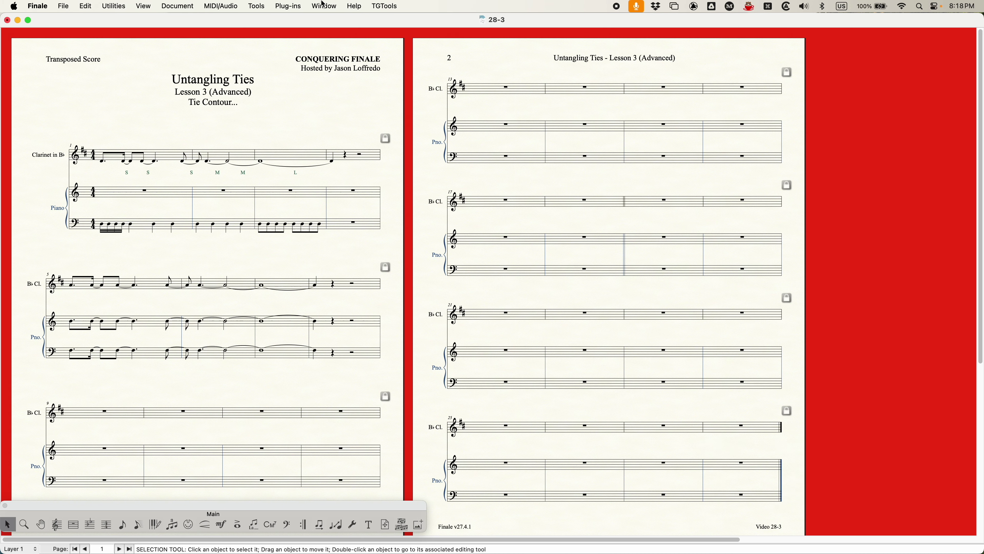
{"action": "left_click", "coordinate": [291, 6]}
{"action": "mouse_move", "coordinate": [349, 134]}
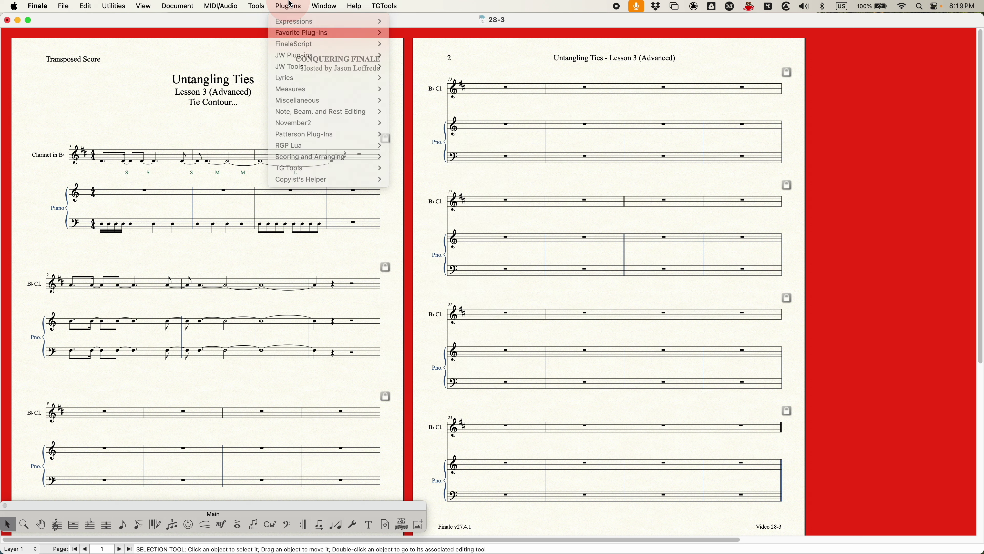
{"action": "key", "text": "Escape"}
{"action": "key", "text": "ctrl+minus"}
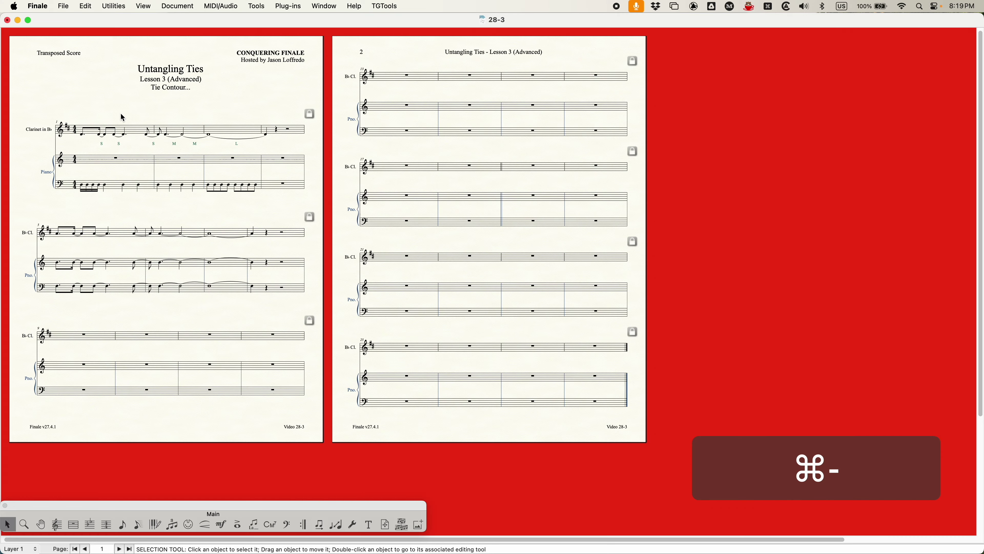
{"action": "left_click", "coordinate": [121, 114]}
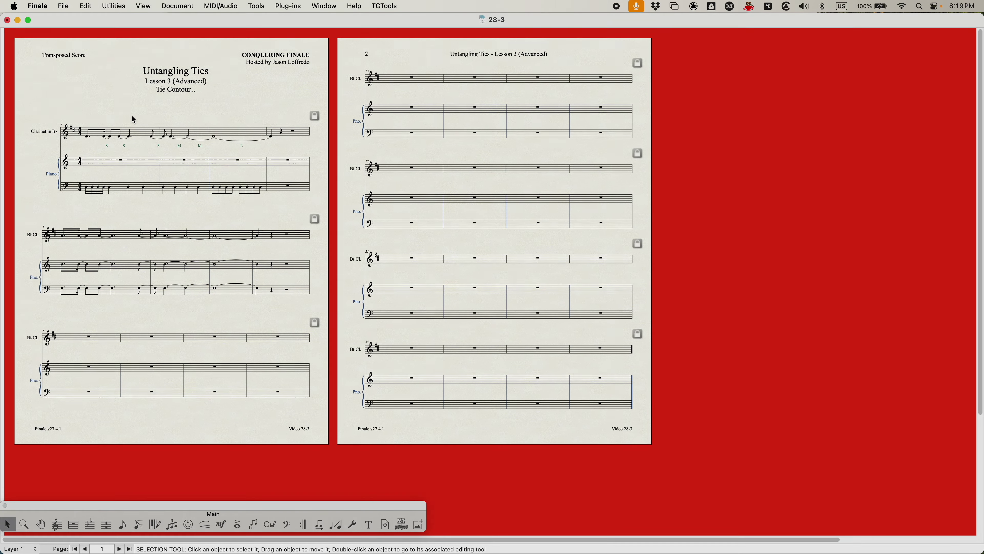